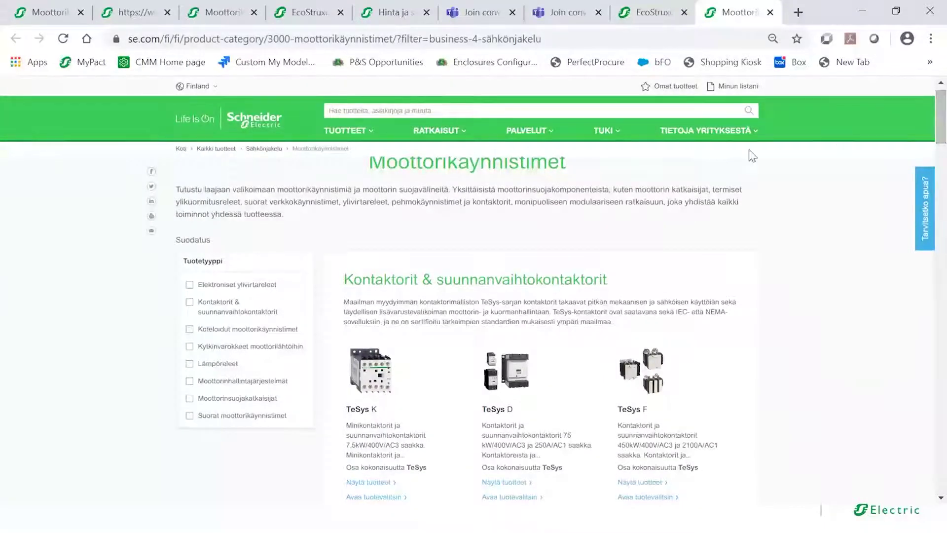
pyautogui.click(372, 138)
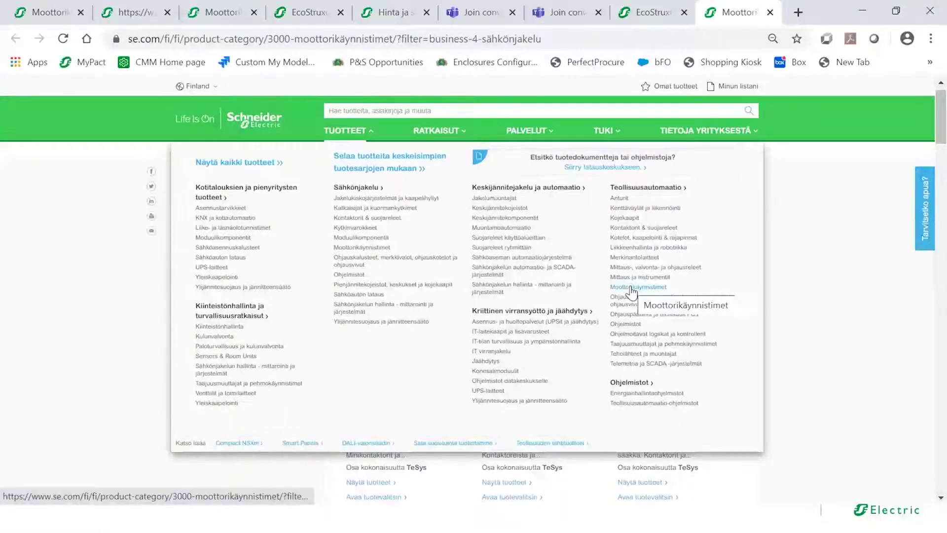
pyautogui.click(837, 286)
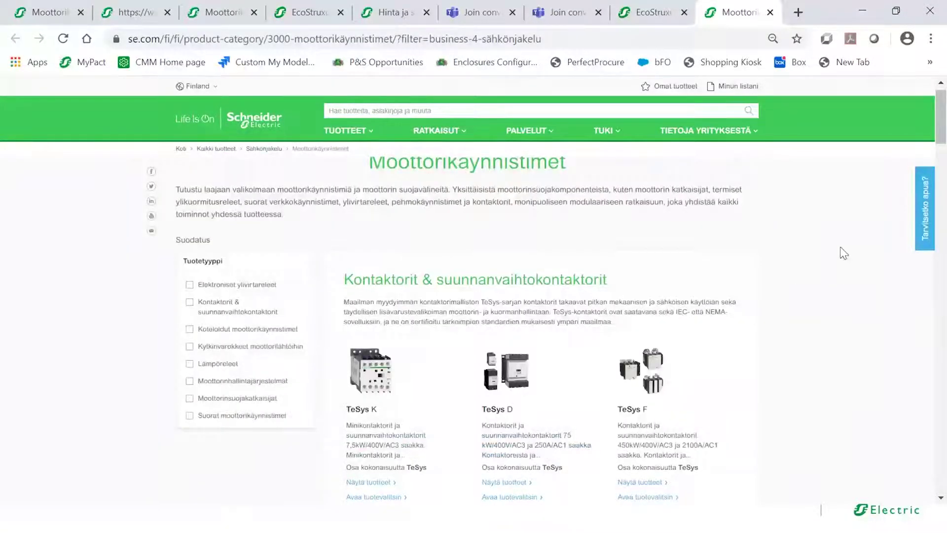
pyautogui.scroll(-3, 773, 209)
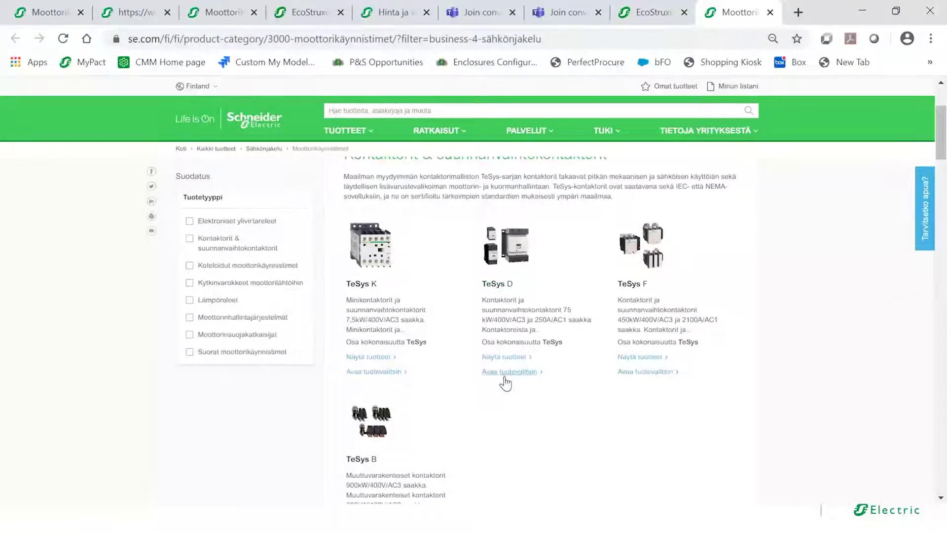
# - Configure TeSys D for AC-1 switching, 3P, 60 A with a low-consumption DC PLC coil
pyautogui.click(504, 372)
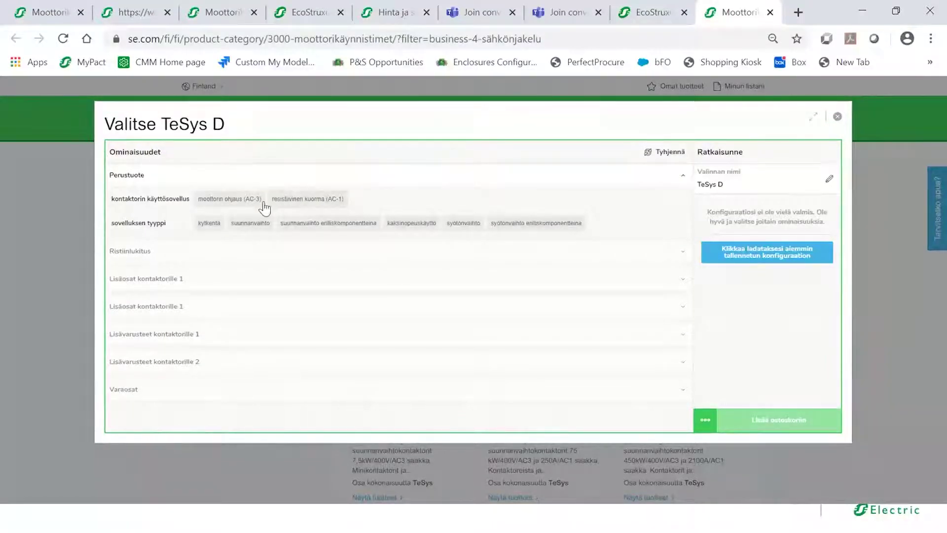
pyautogui.click(303, 200)
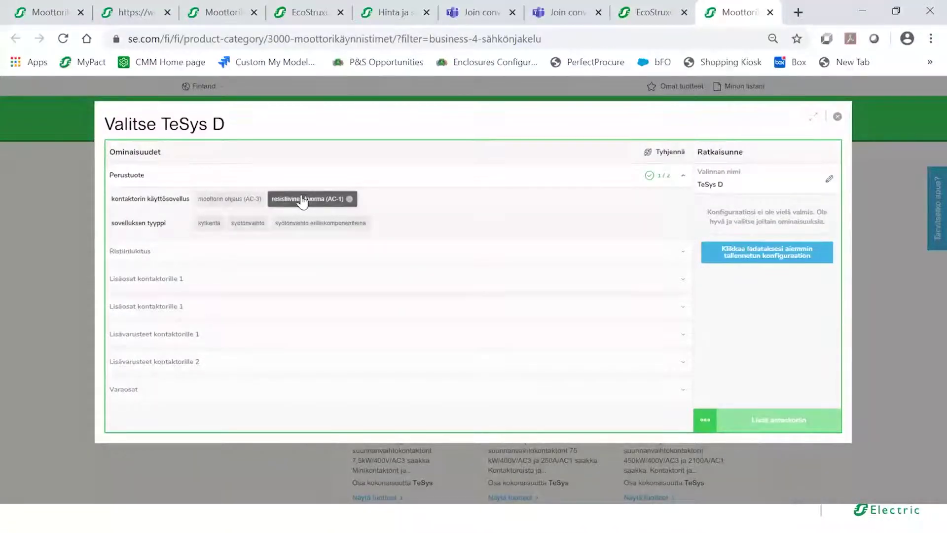
pyautogui.click(209, 225)
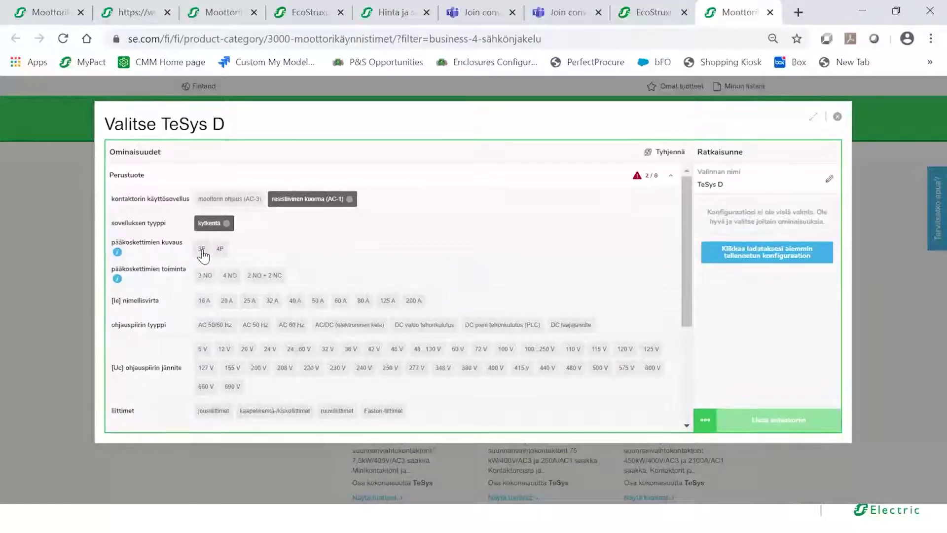
pyautogui.click(201, 251)
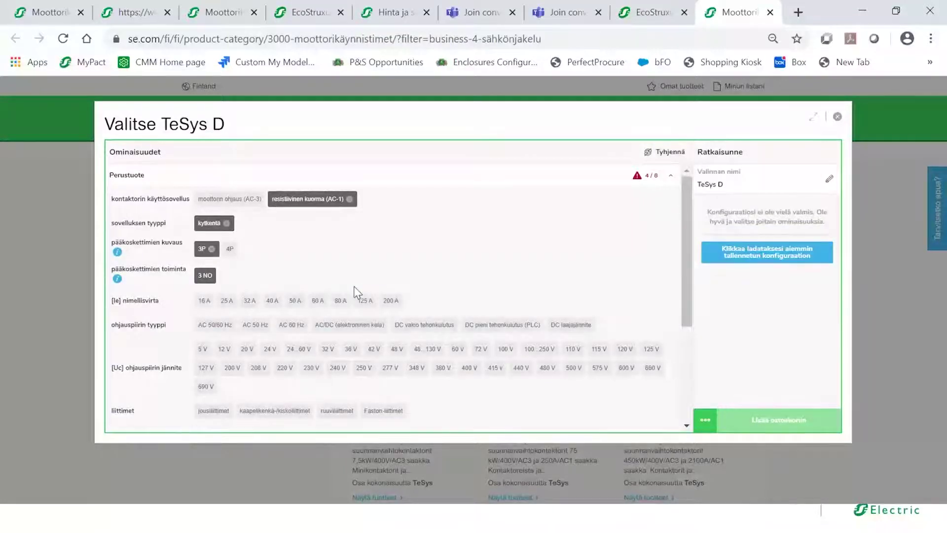
pyautogui.click(317, 302)
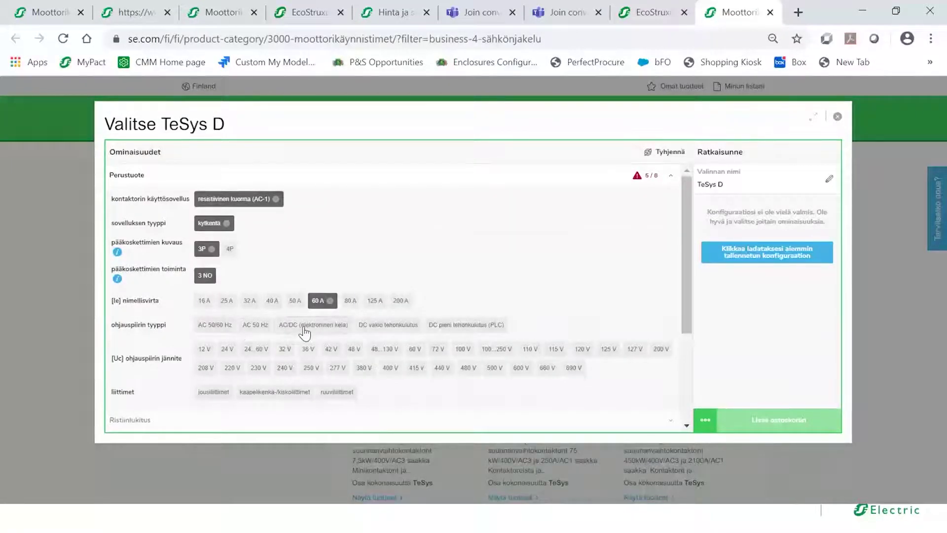
pyautogui.click(439, 325)
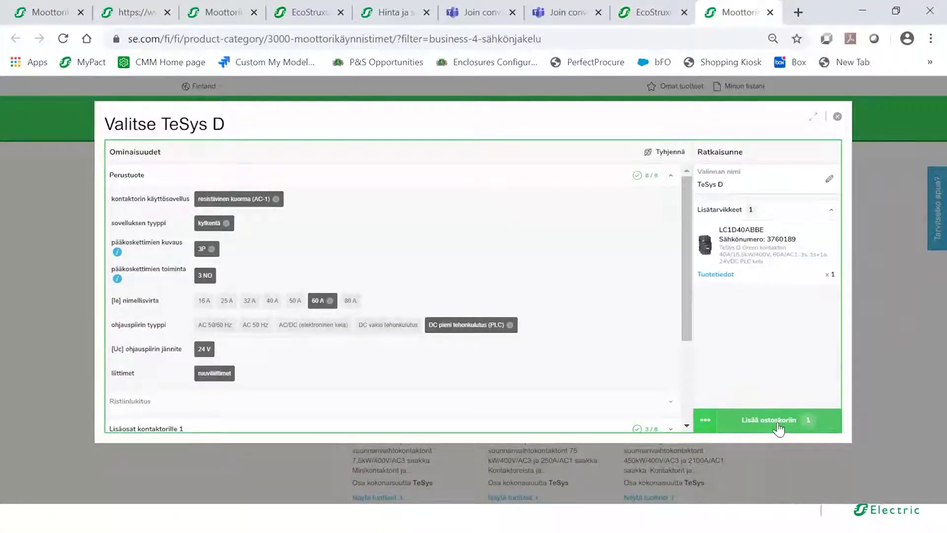
# - Reselect the DC PLC coil and expand the 'Lisäosat kontaktorille 1' accessory section
pyautogui.moveTo(687, 308); pyautogui.dragTo(688, 345)
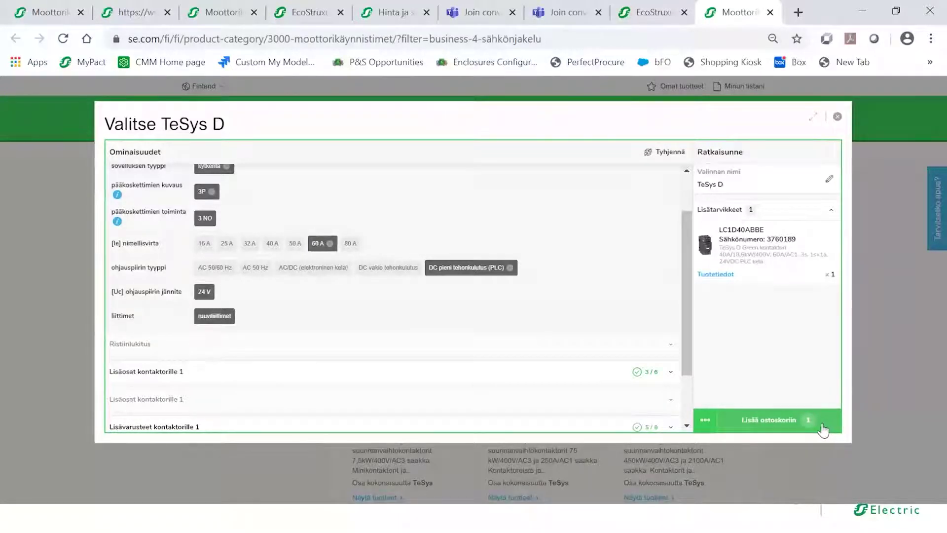
pyautogui.click(511, 268)
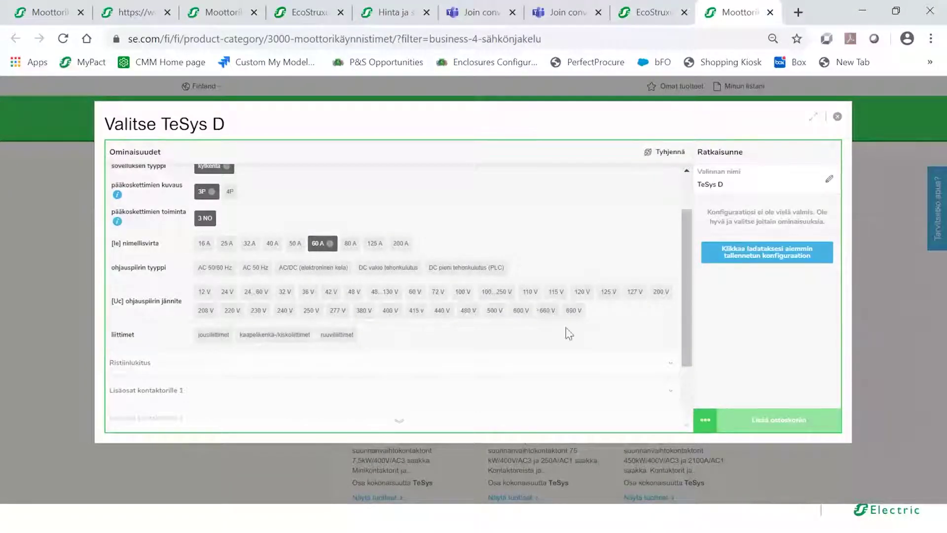
pyautogui.click(476, 272)
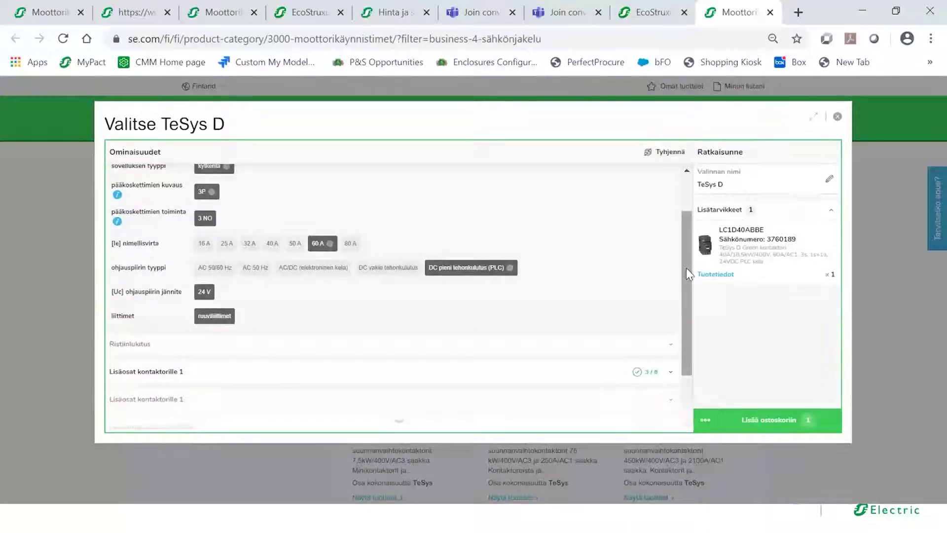
pyautogui.moveTo(686, 268); pyautogui.dragTo(690, 305)
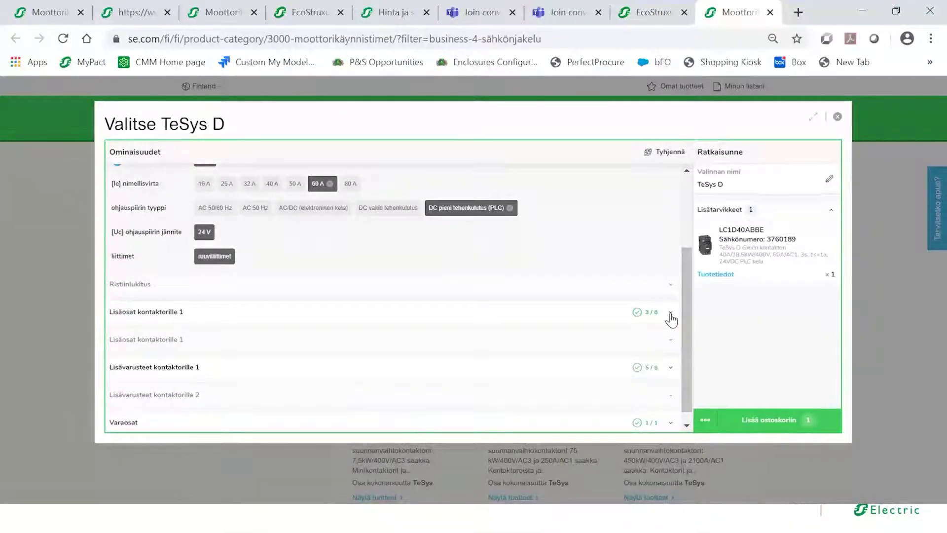
pyautogui.click(670, 314)
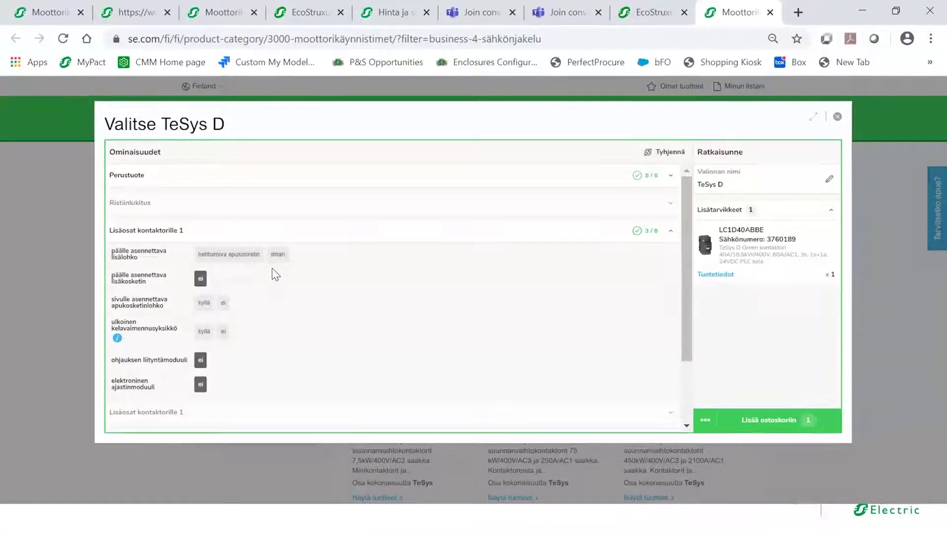
# - Add a normal 1 NO + 1 NC screw-terminal auxiliary block (LADN11), then cart both items
pyautogui.click(246, 260)
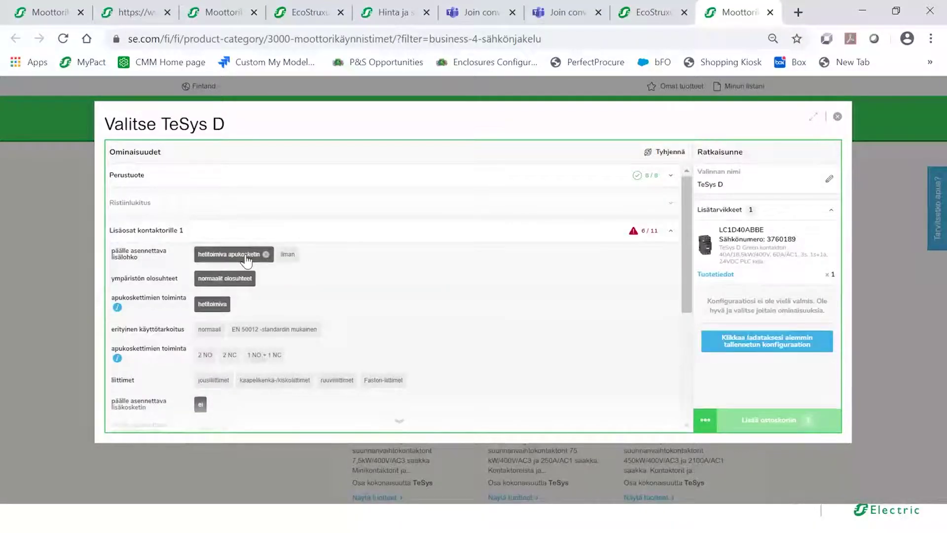
pyautogui.click(211, 335)
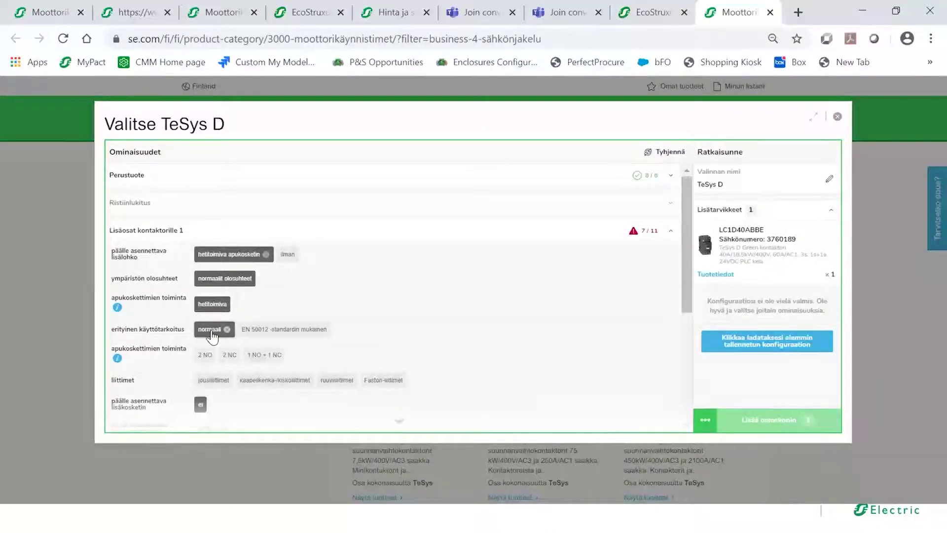
pyautogui.click(265, 355)
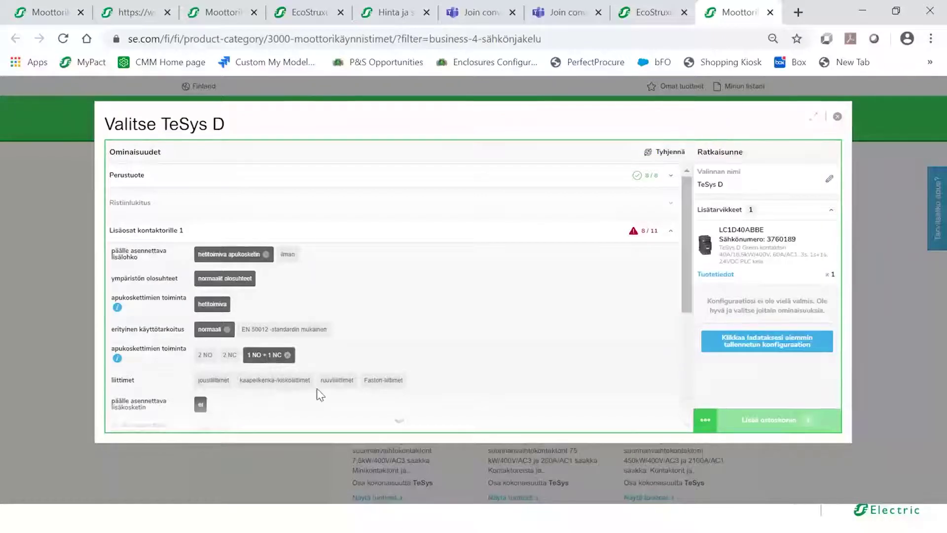
pyautogui.click(337, 380)
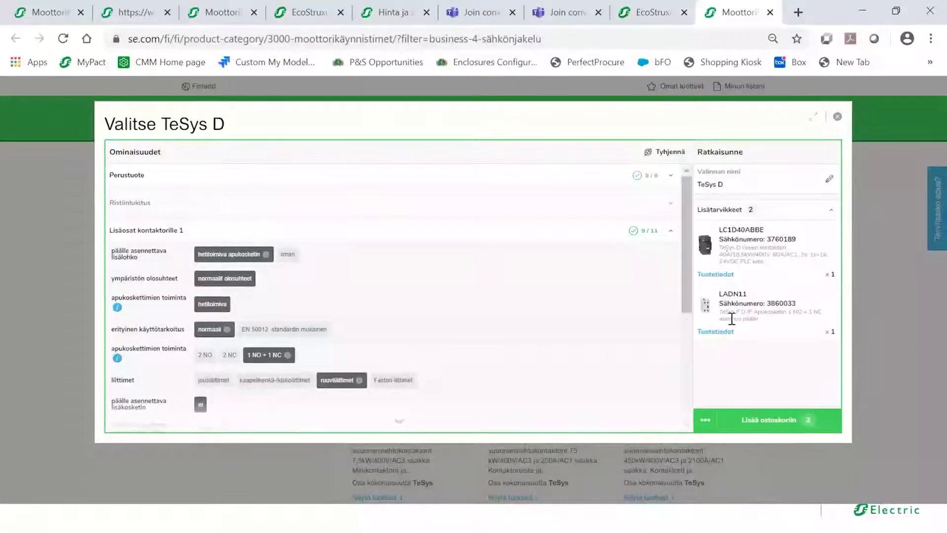
pyautogui.click(763, 422)
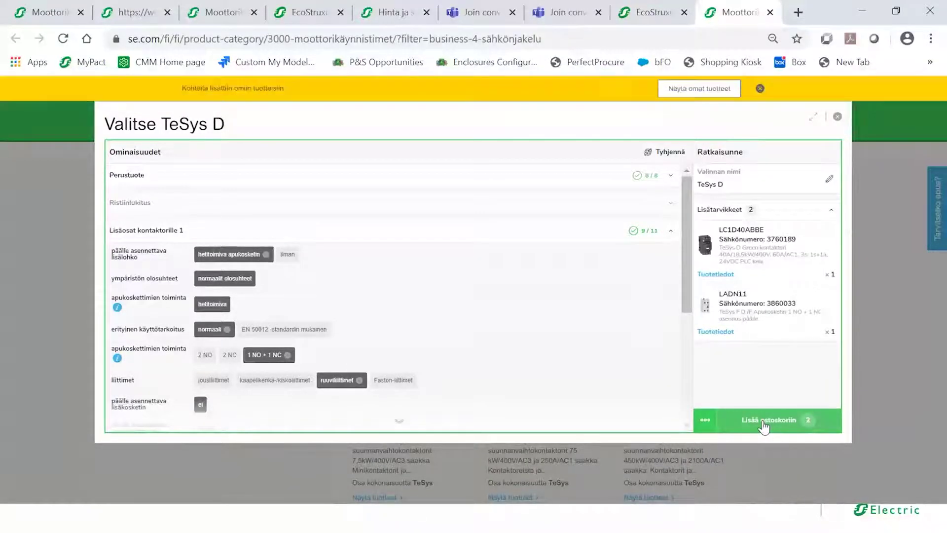
# - Download the Omat tuotteet list as Excel and open Omat tuotteet (79).xlsx
pyautogui.click(697, 89)
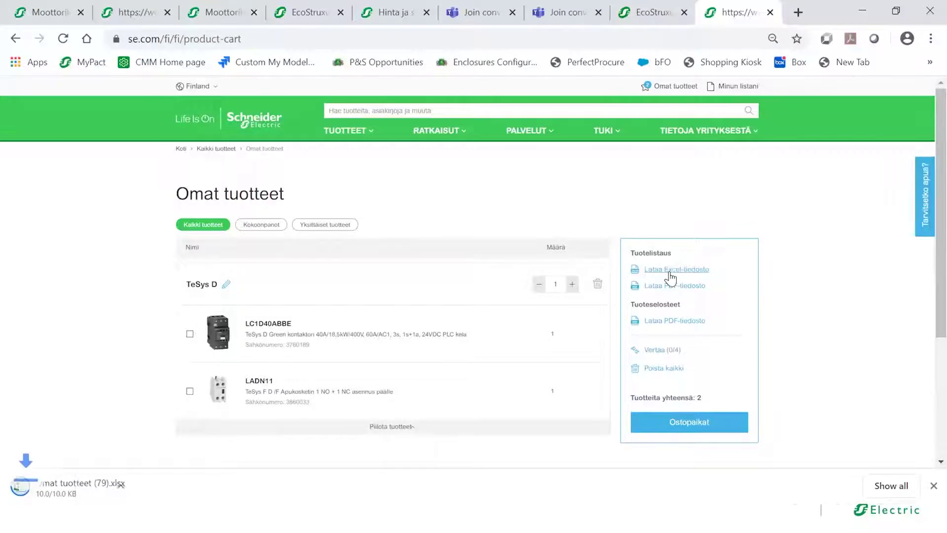
pyautogui.click(83, 486)
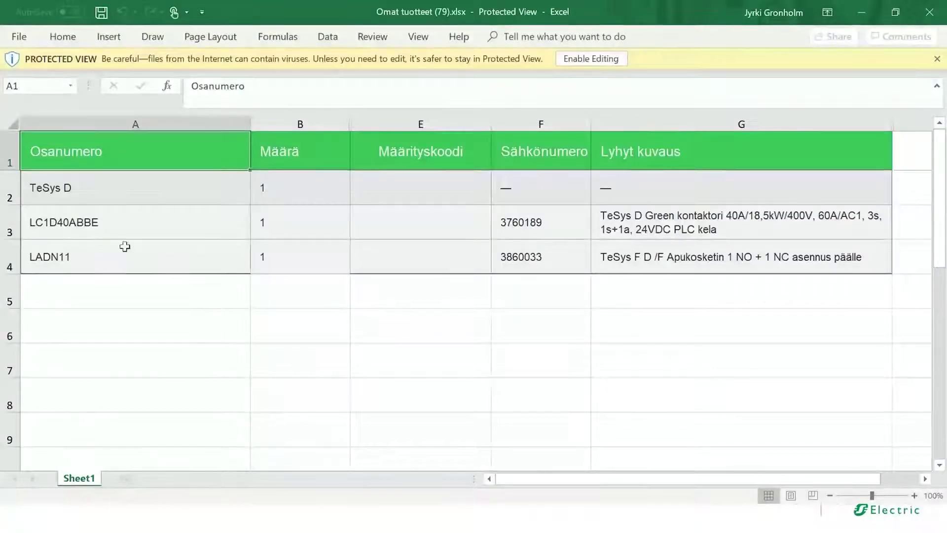
# - Select LC1D40ABBE and LADN11 in A3:A4, dismiss Protected View, then minimise Excel and Chrome
pyautogui.click(121, 224)
pyautogui.moveTo(121, 224)
pyautogui.mouseDown()
pyautogui.moveTo(120, 245)
pyautogui.moveTo(134, 245)
pyautogui.mouseUp()
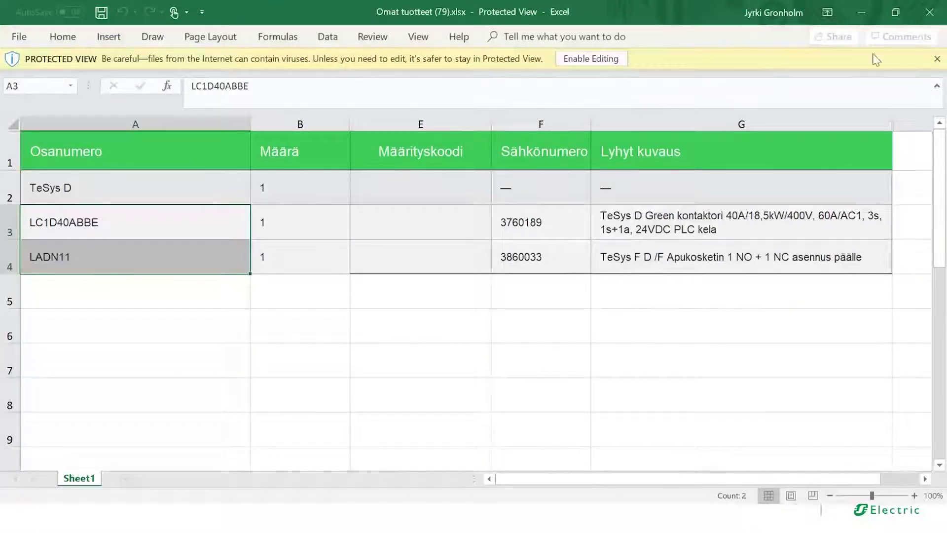
pyautogui.click(936, 59)
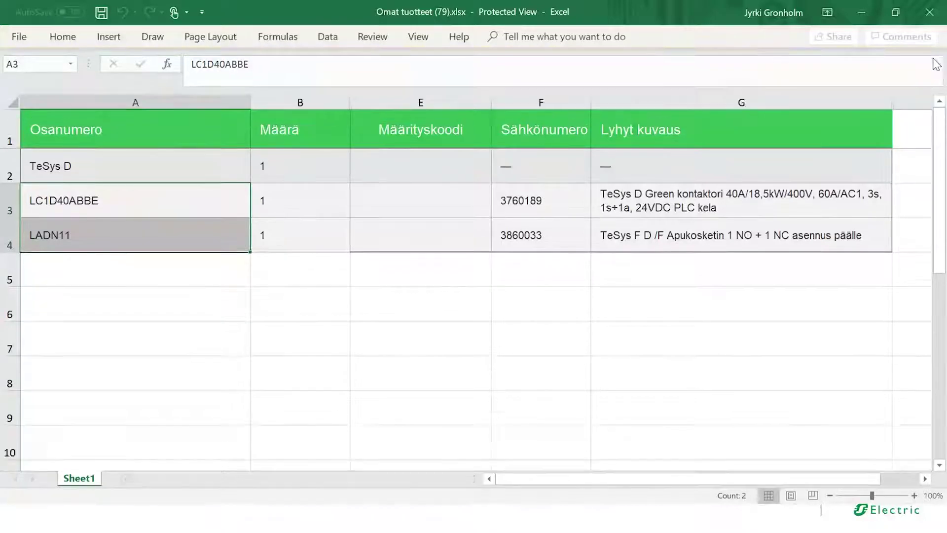
pyautogui.click(862, 18)
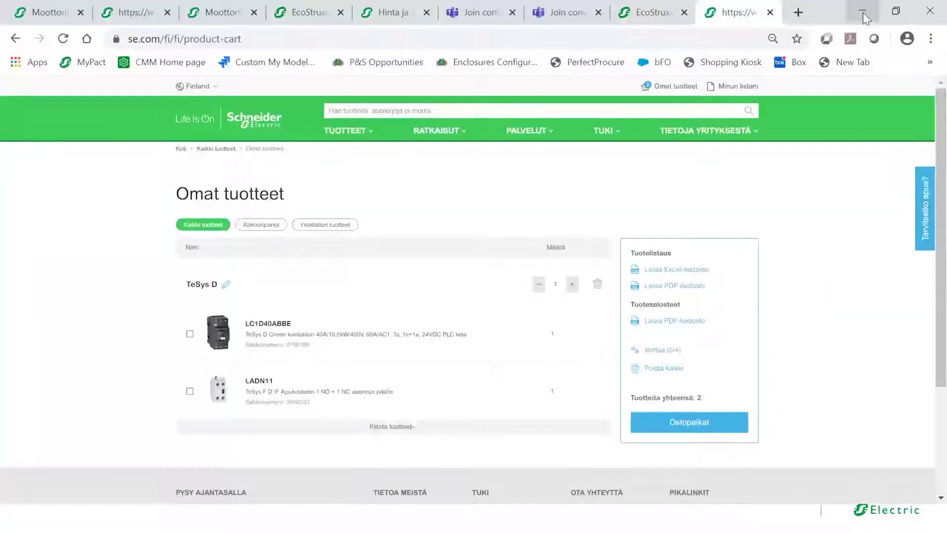
pyautogui.click(863, 17)
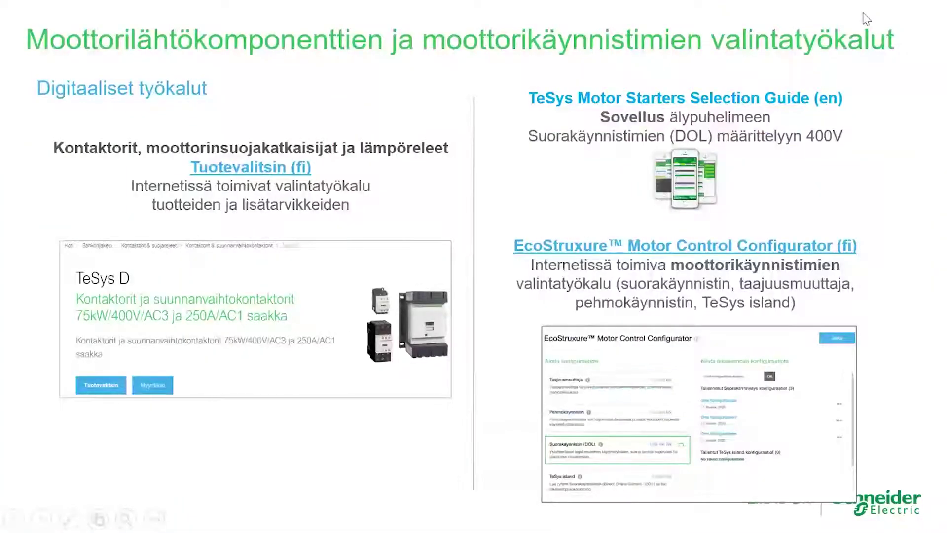
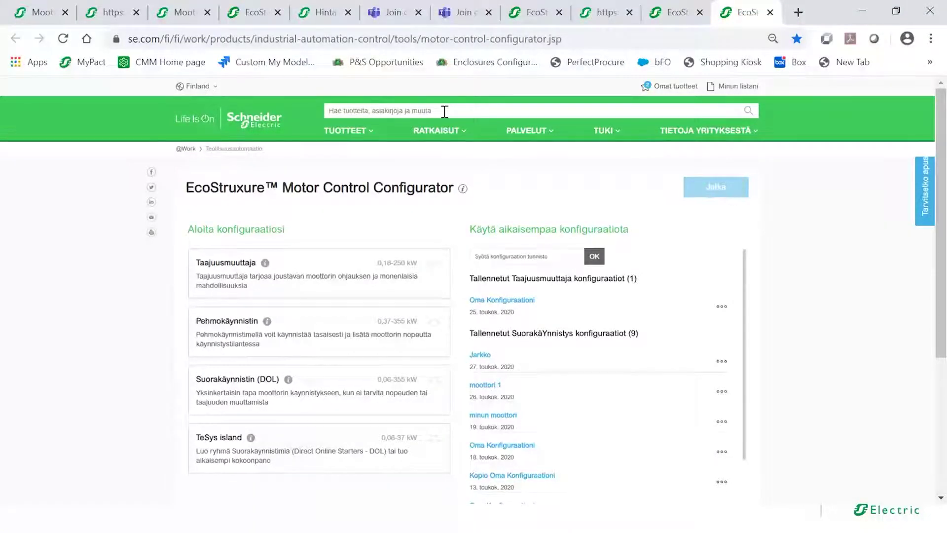
pyautogui.click(444, 112)
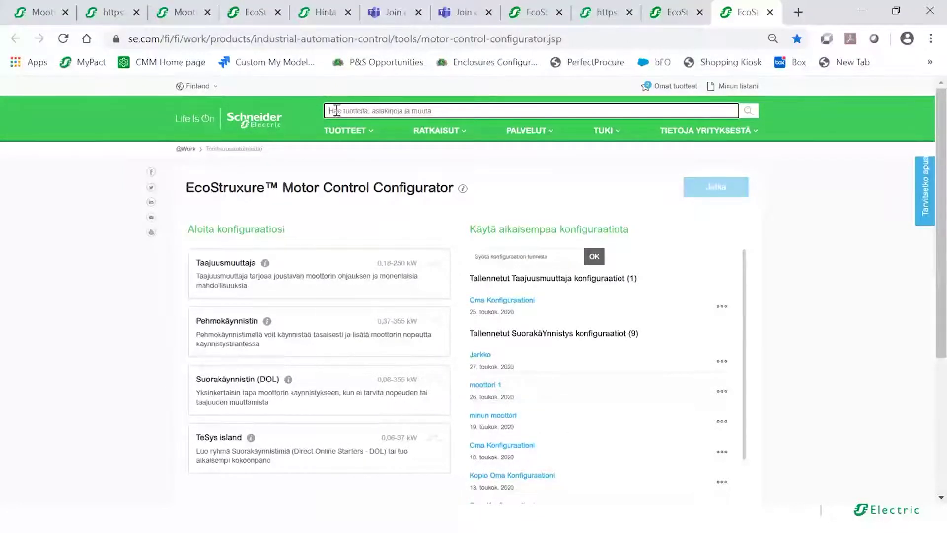
pyautogui.write('mo')
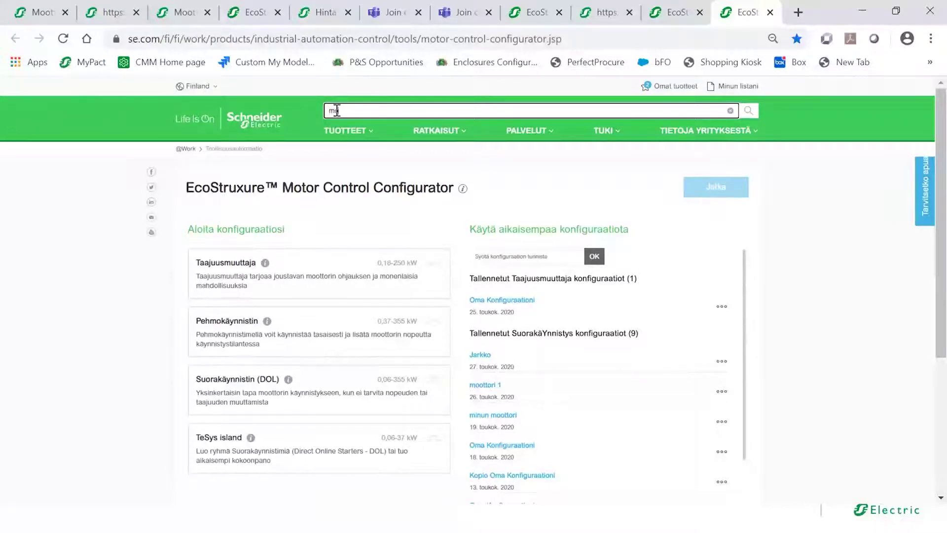
pyautogui.write('tor')
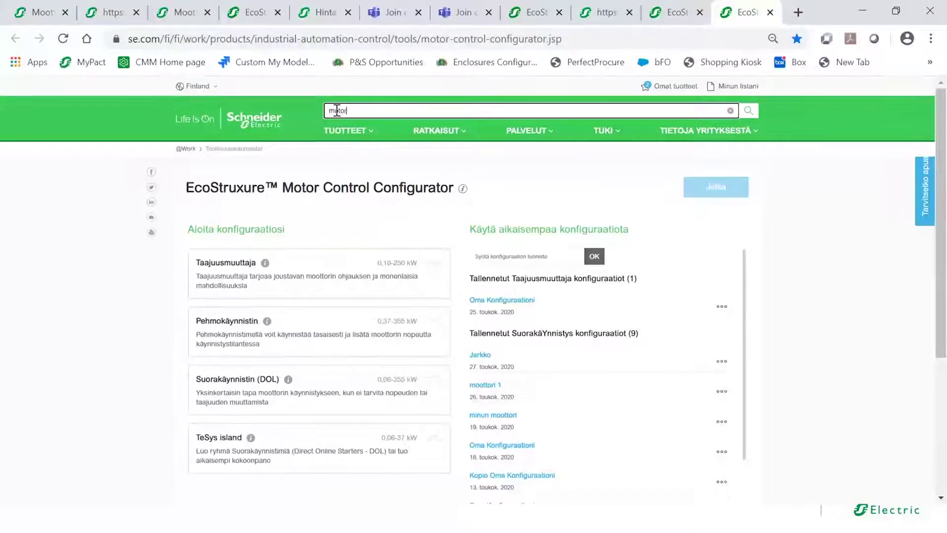
pyautogui.write(' contr')
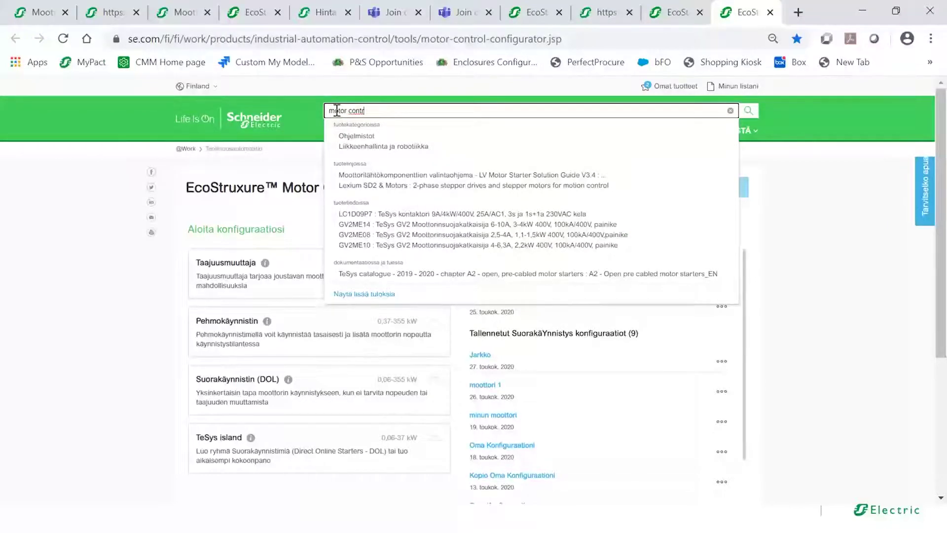
pyautogui.press('BackSpace')
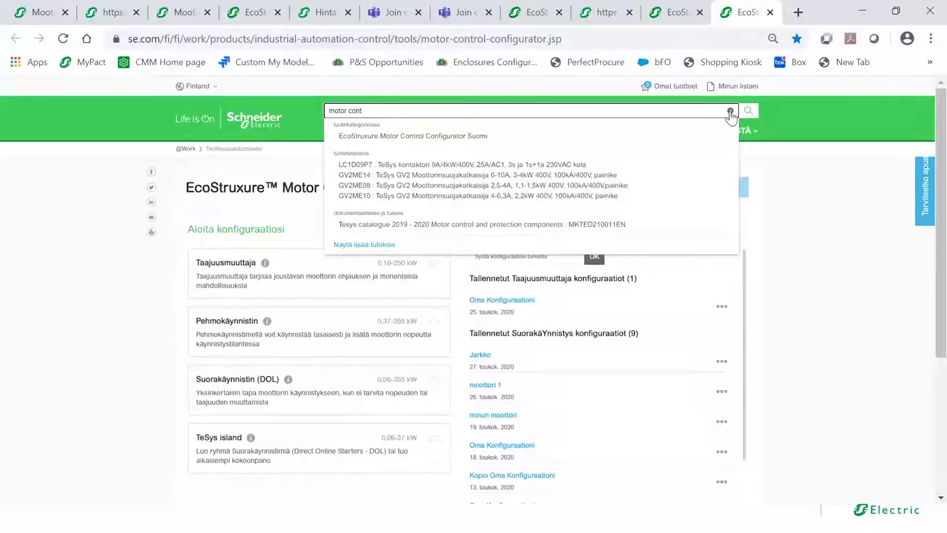
pyautogui.click(730, 111)
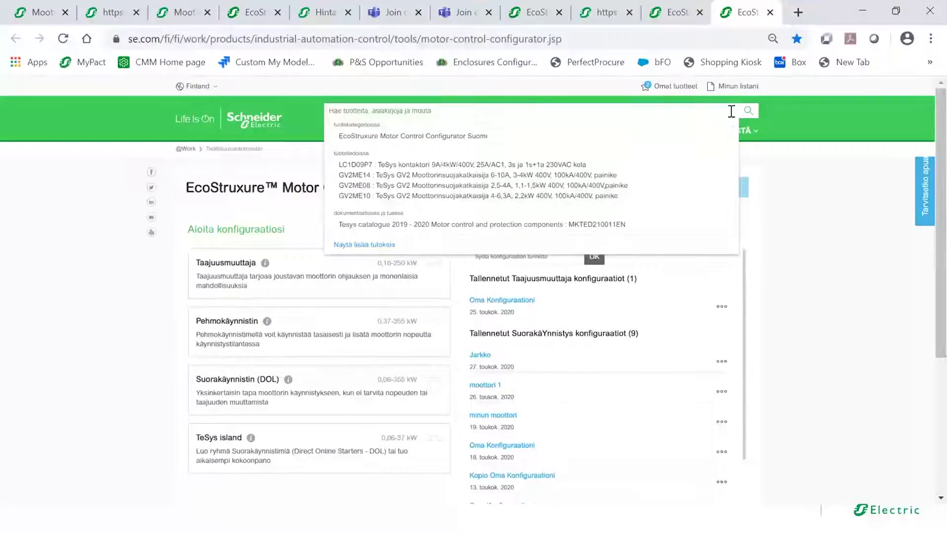
pyautogui.click(800, 198)
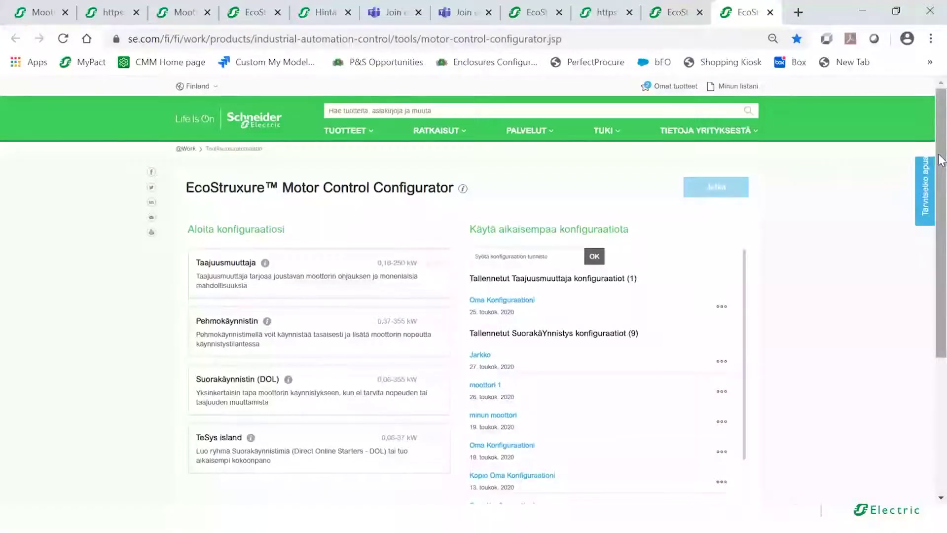
pyautogui.scroll(-1, 941, 160)
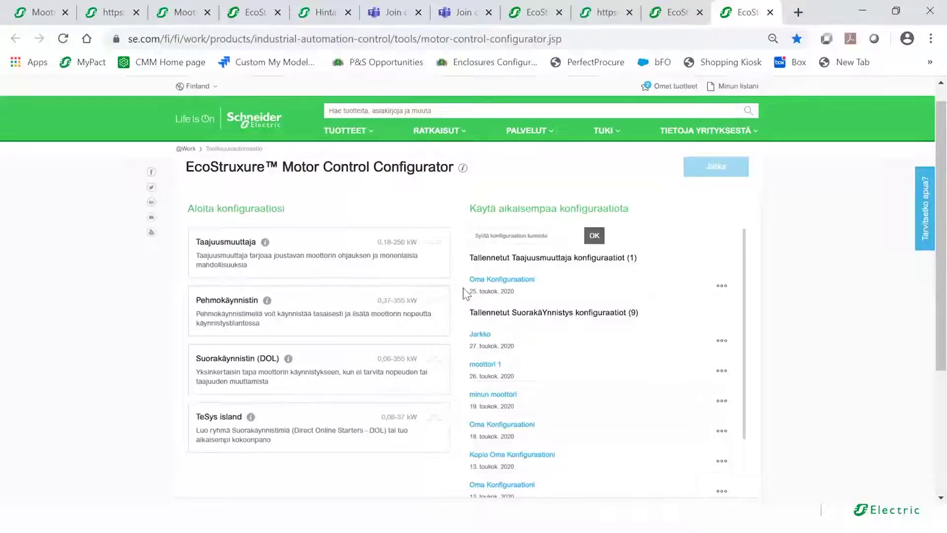
pyautogui.click(550, 237)
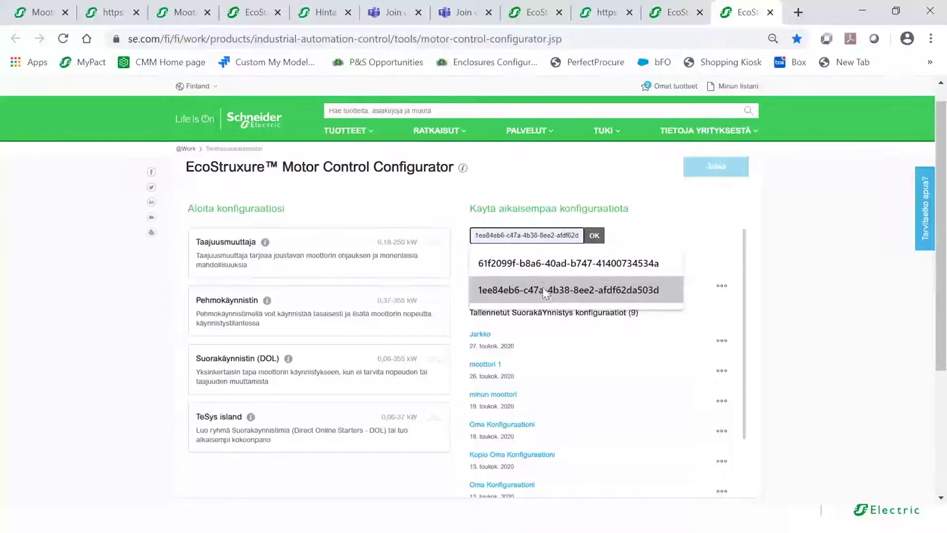
pyautogui.click(654, 221)
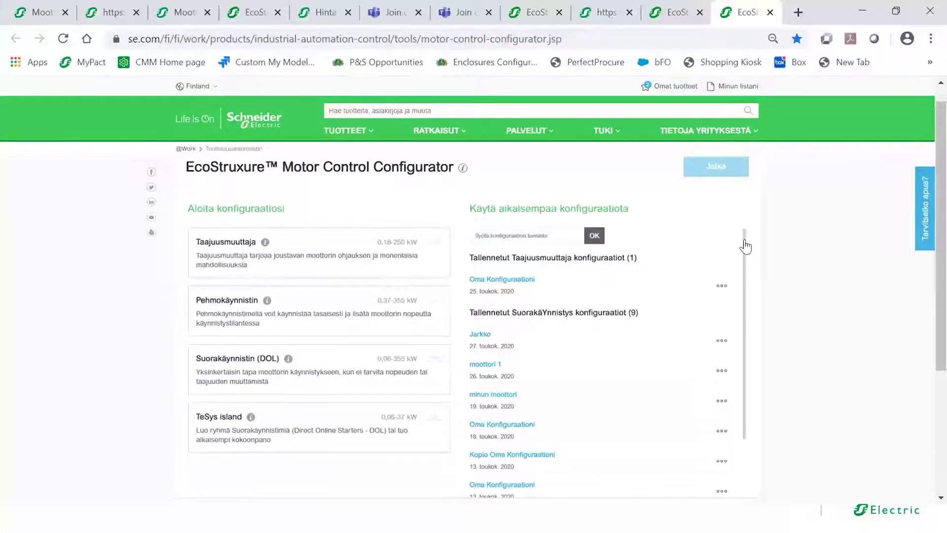
pyautogui.scroll(-5, 746, 249)
pyautogui.moveTo(745, 342); pyautogui.dragTo(753, 234)
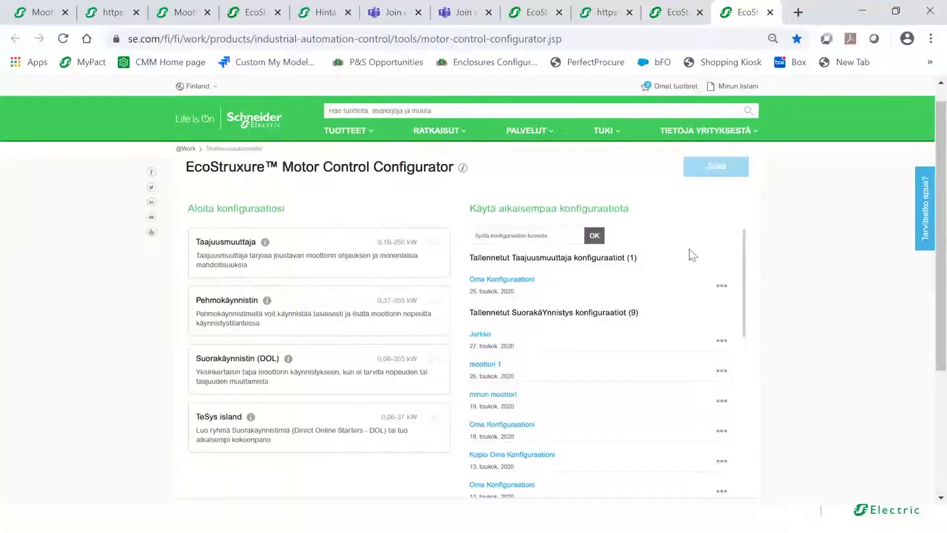
pyautogui.scroll(-1, 745, 247)
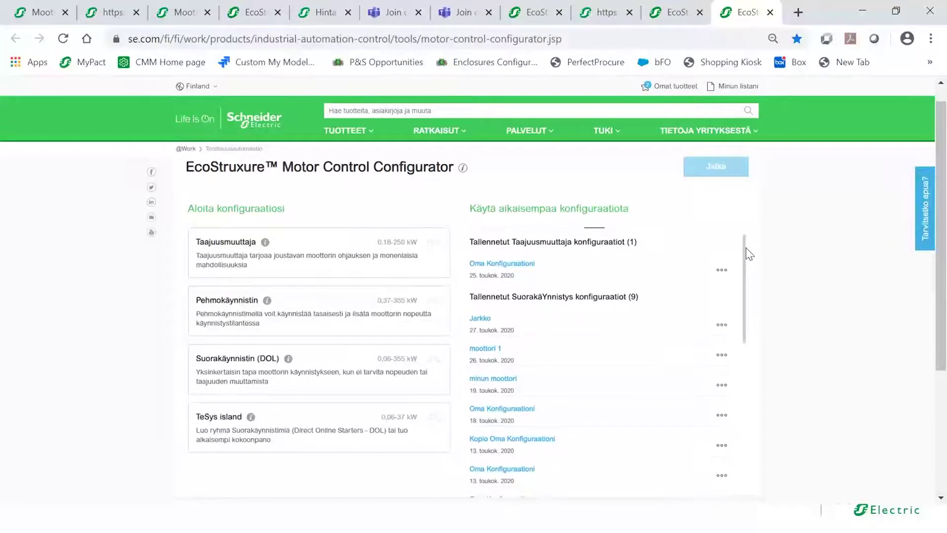
pyautogui.moveTo(746, 248); pyautogui.dragTo(747, 338)
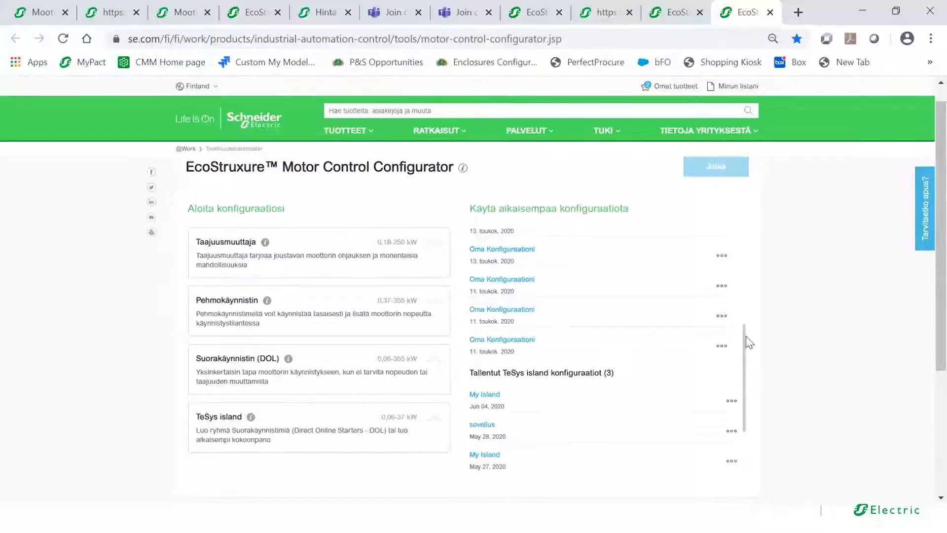
pyautogui.moveTo(746, 337); pyautogui.dragTo(744, 236)
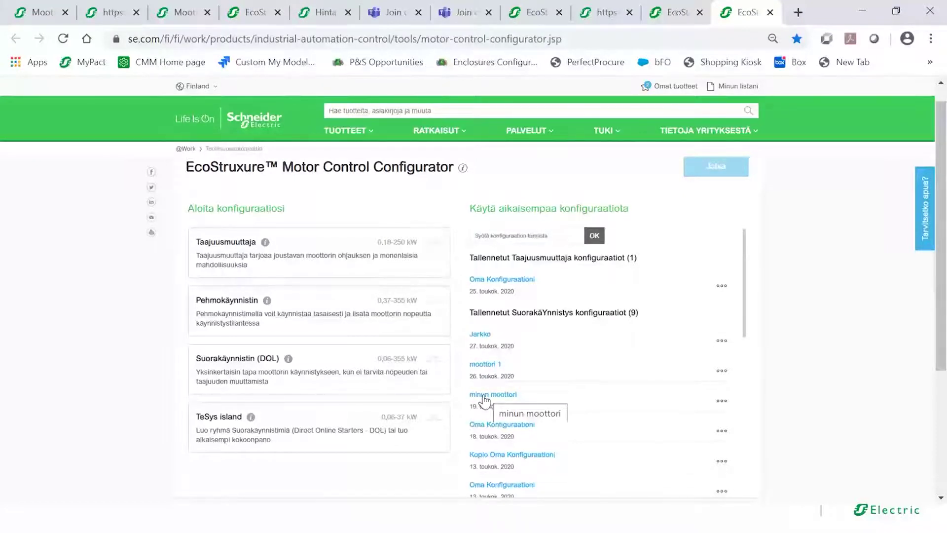
# - Choose the Suorakäynnistin (DOL) starter type and accept the Käyttöehdot terms of use
pyautogui.click(348, 374)
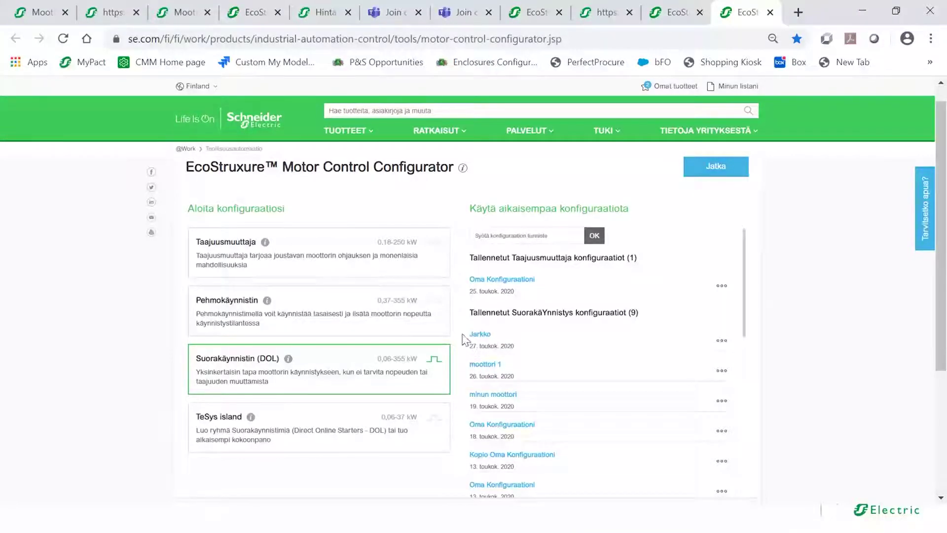
pyautogui.click(710, 168)
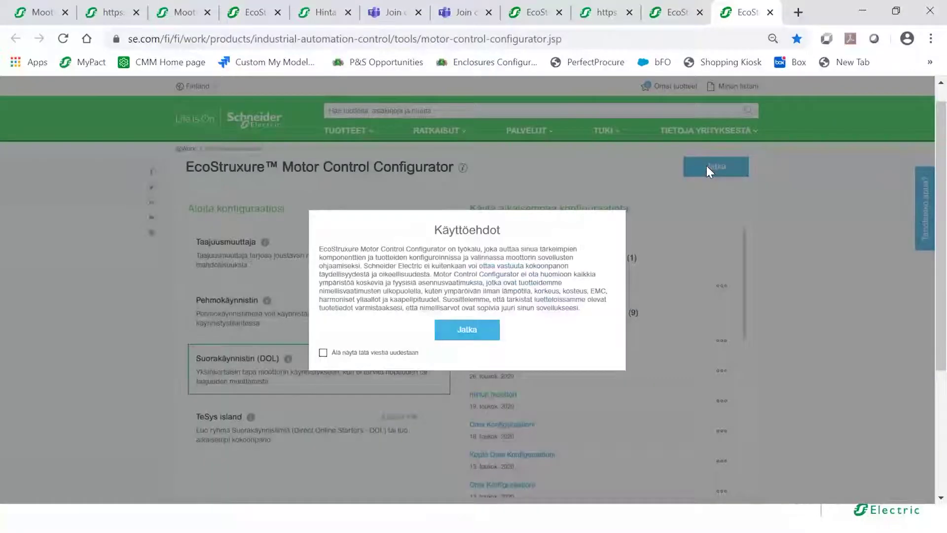
pyautogui.click(460, 332)
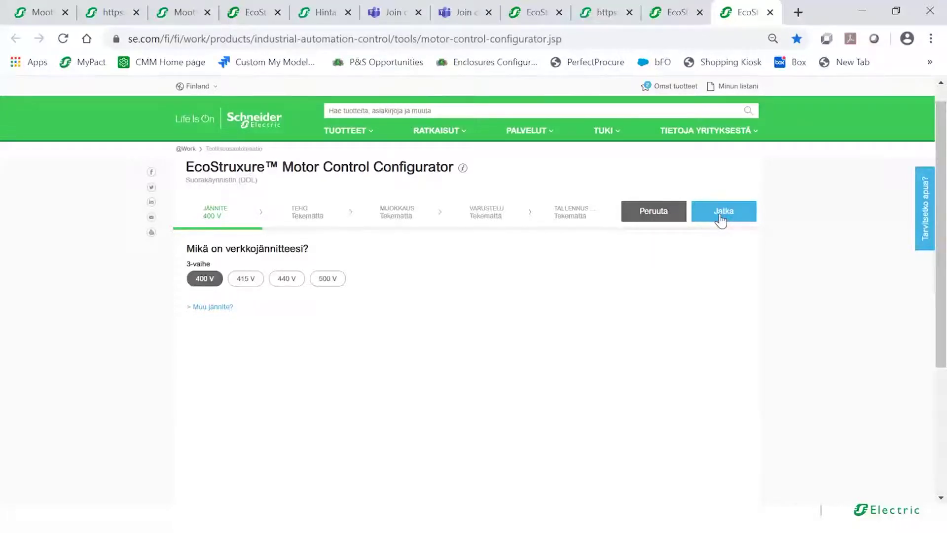
# - Keep 400 V mains voltage, choose 2,2 kW motor power, and advance to customisation
pyautogui.click(720, 217)
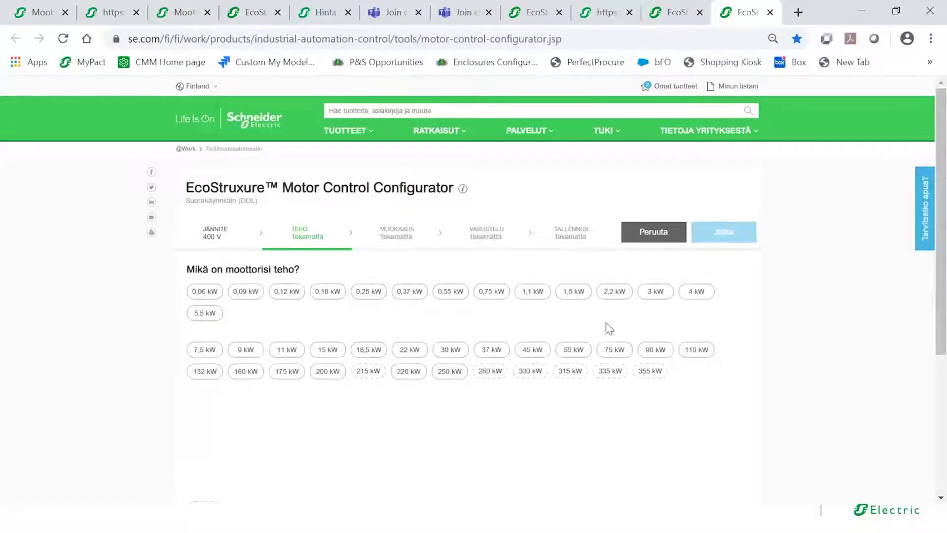
pyautogui.click(610, 296)
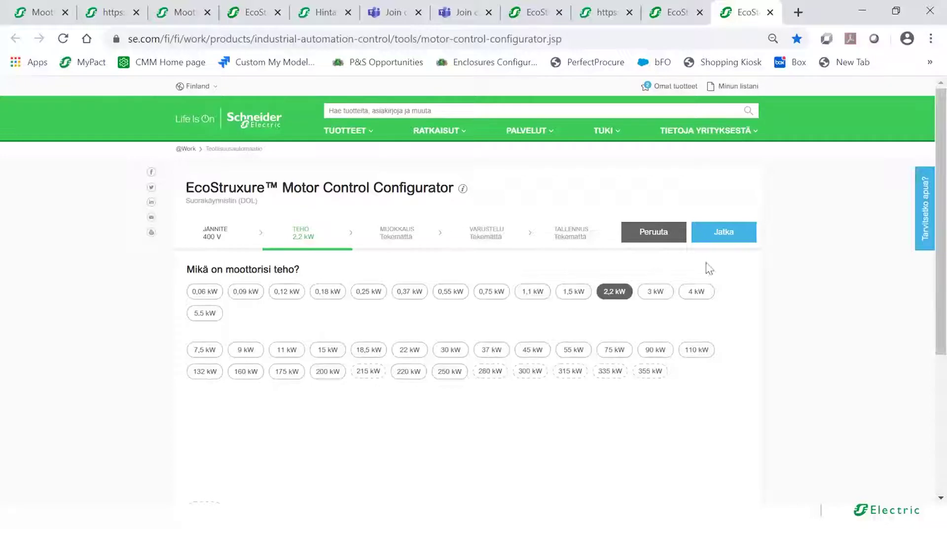
pyautogui.click(725, 238)
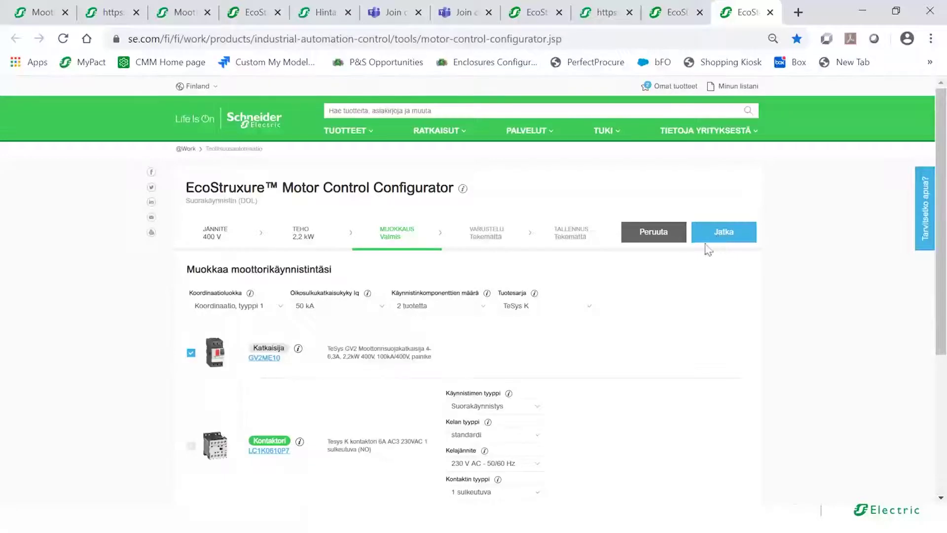
# - Set Koordinaatioluokka to type 2 and confirm the switch to TeSys D
pyautogui.moveTo(942, 211); pyautogui.dragTo(941, 249)
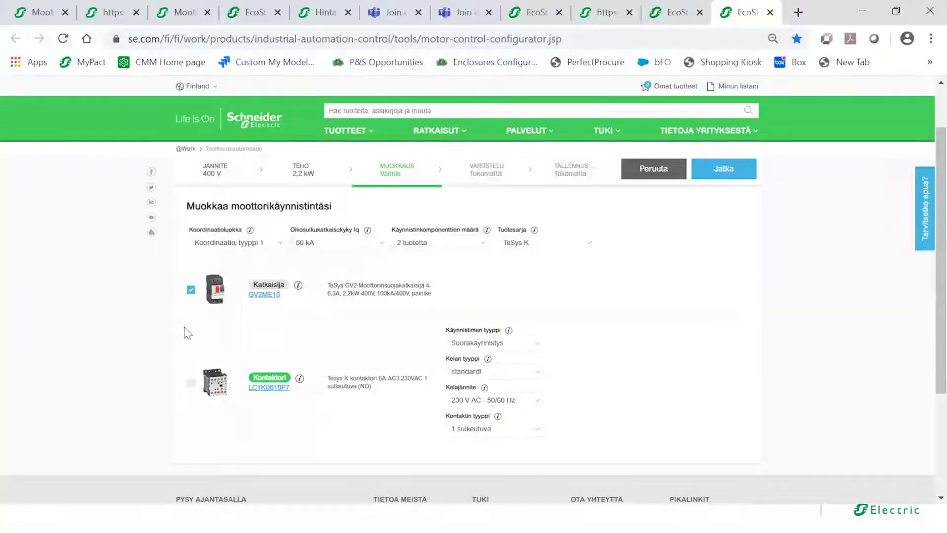
pyautogui.click(282, 248)
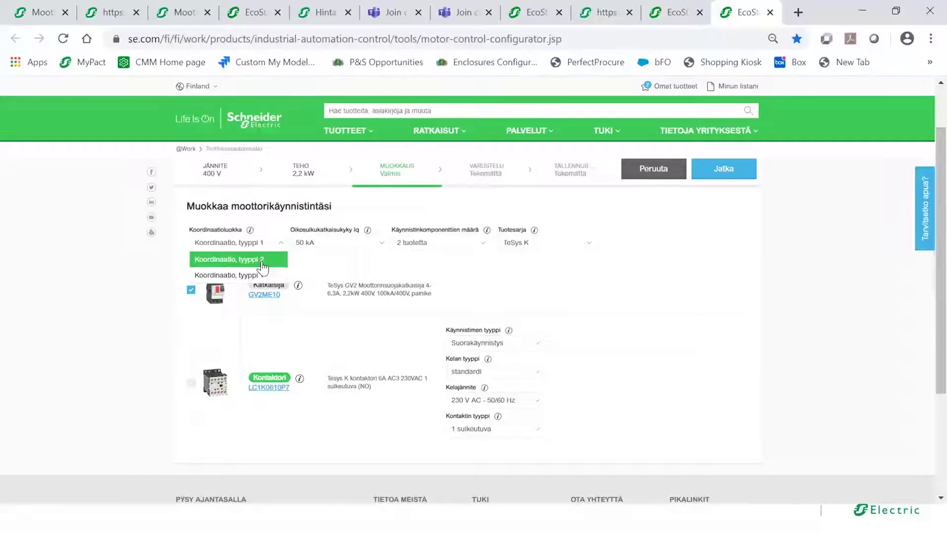
pyautogui.click(261, 262)
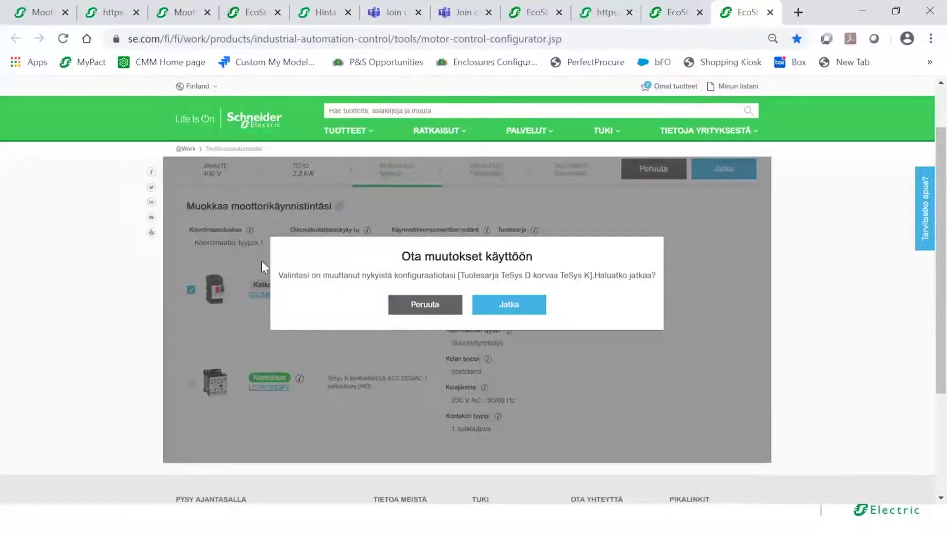
pyautogui.click(515, 312)
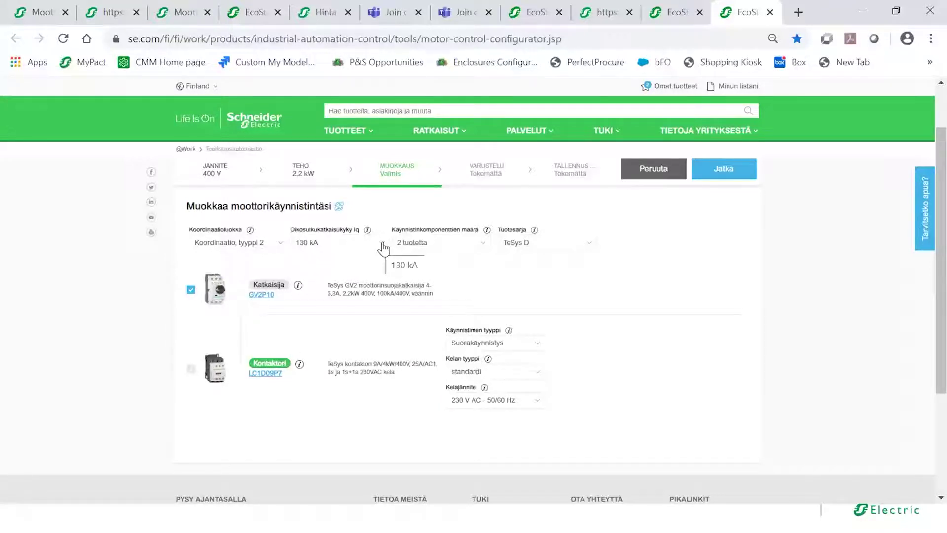
# - Set the short-circuit breaking capacity Iq to 120 kA
pyautogui.click(383, 245)
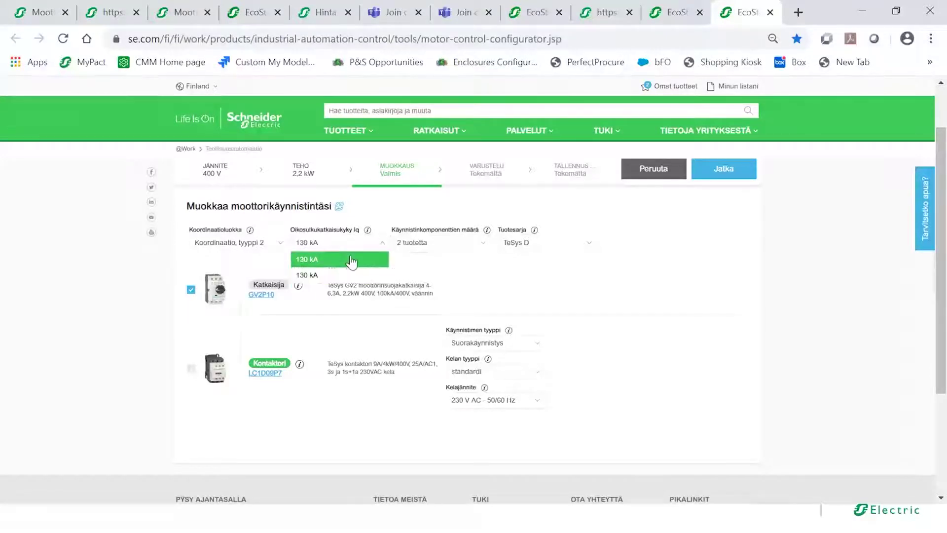
pyautogui.click(349, 260)
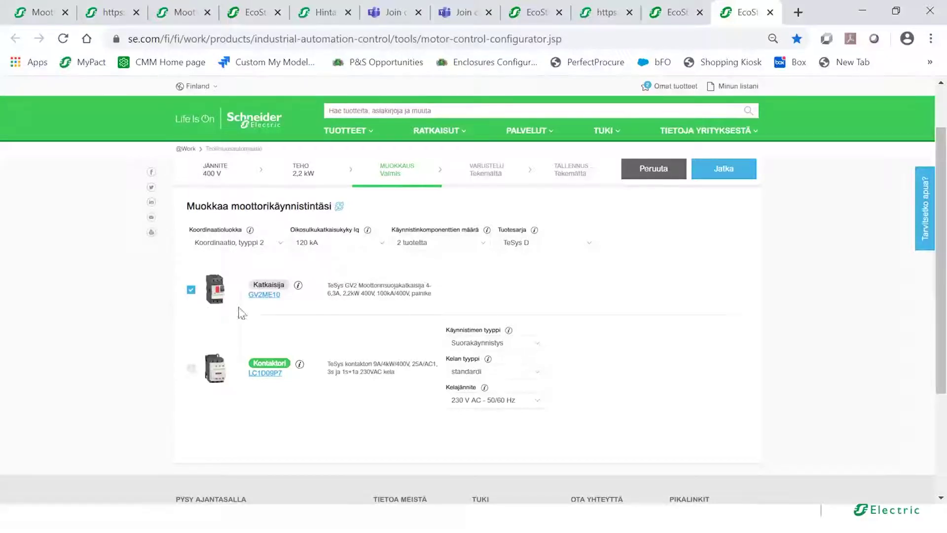
pyautogui.click(382, 244)
pyautogui.click(353, 275)
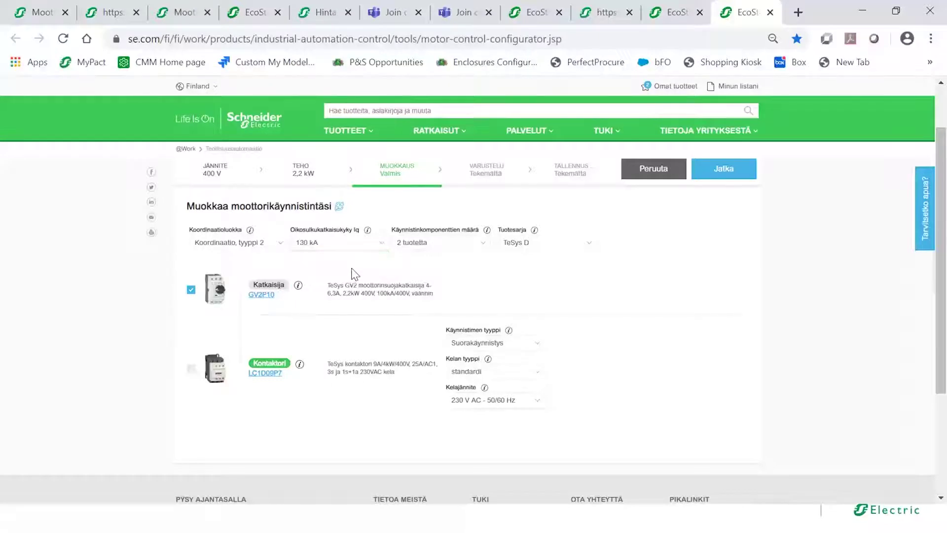
pyautogui.click(381, 245)
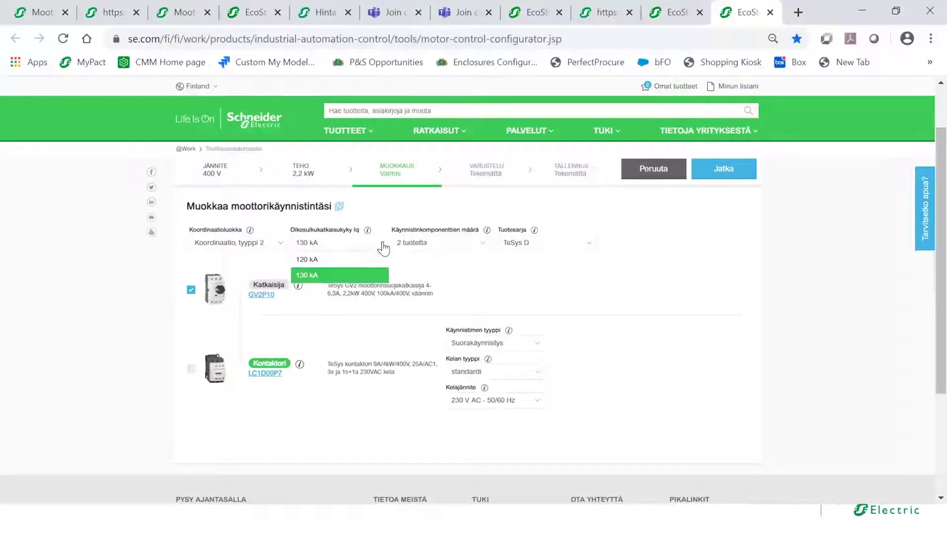
pyautogui.click(370, 258)
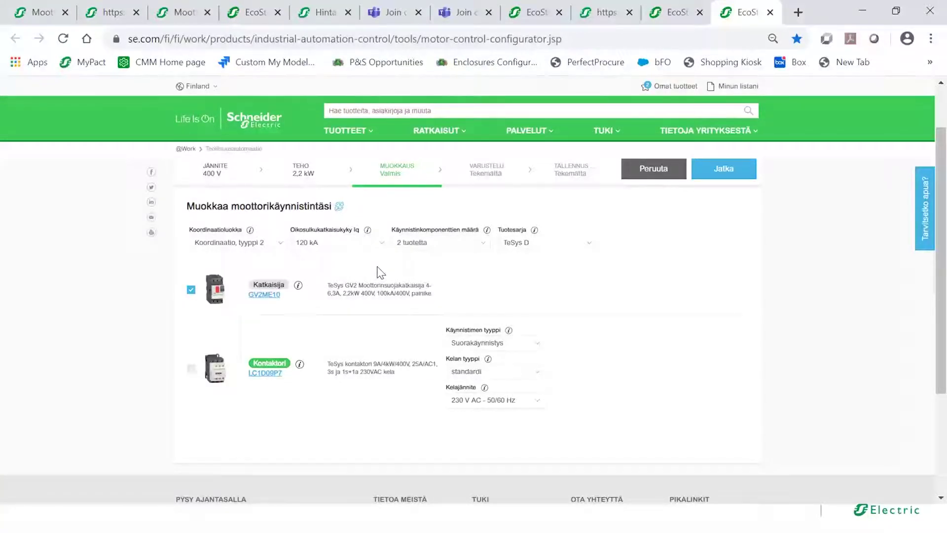
pyautogui.click(482, 247)
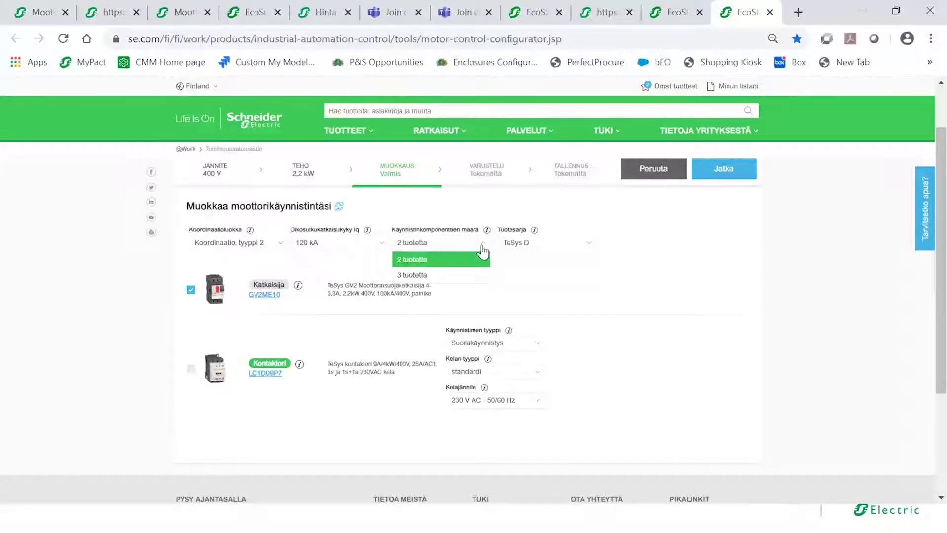
pyautogui.click(482, 251)
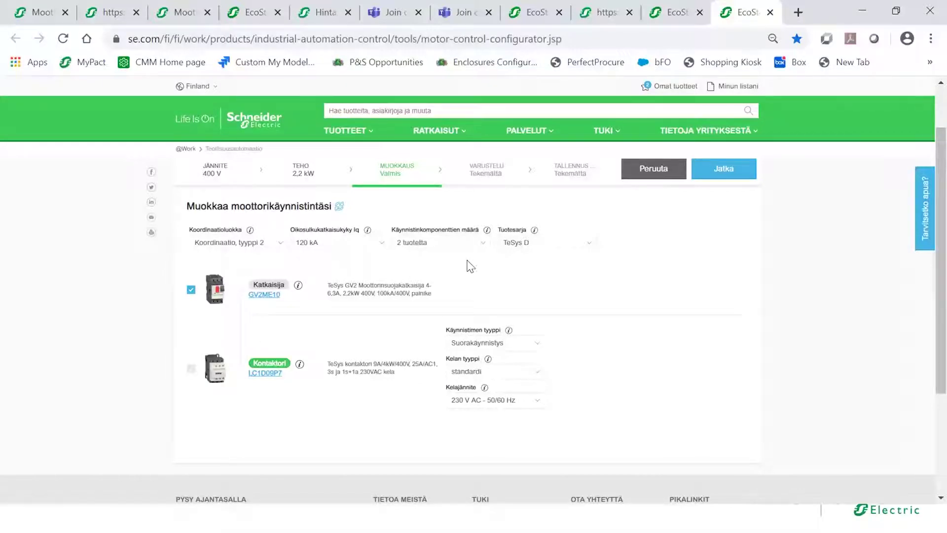
pyautogui.click(589, 243)
pyautogui.click(583, 290)
# - Keep direct-on-line starting and use a low-consumption 24 V DC coil, making the contactor LC1D09BL
pyautogui.click(540, 349)
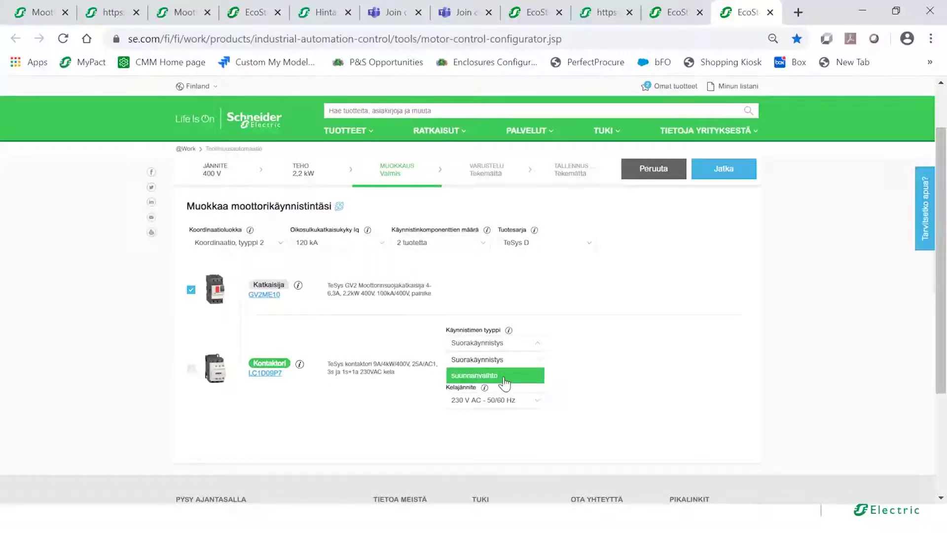
pyautogui.click(539, 349)
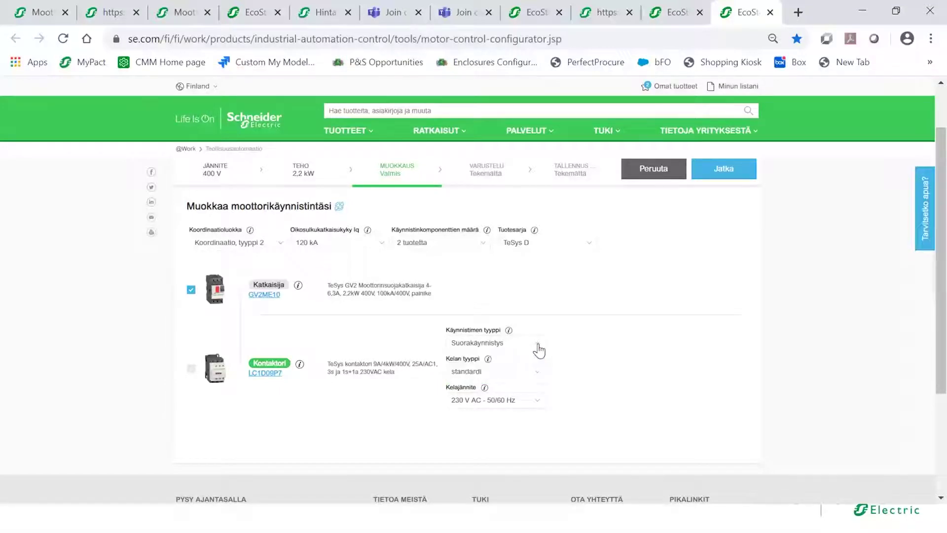
pyautogui.click(539, 378)
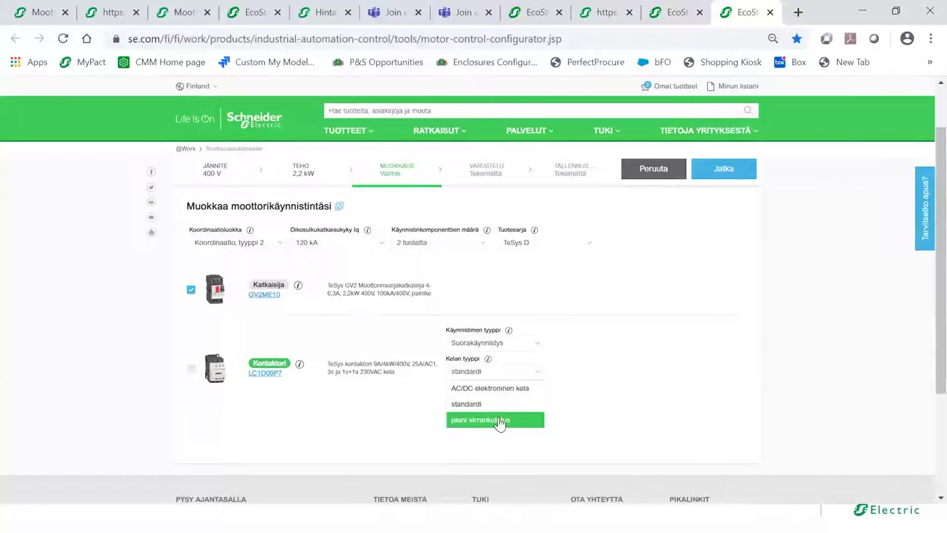
pyautogui.click(499, 420)
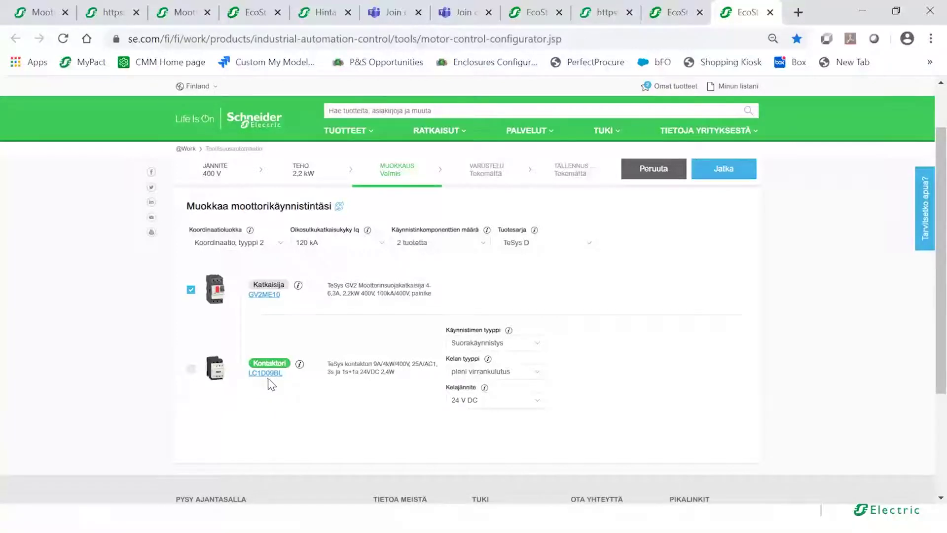
pyautogui.click(538, 401)
pyautogui.click(538, 409)
# - Add the top-mounted GV2AF3 contactor link to the GV2ME10 breaker
pyautogui.click(722, 182)
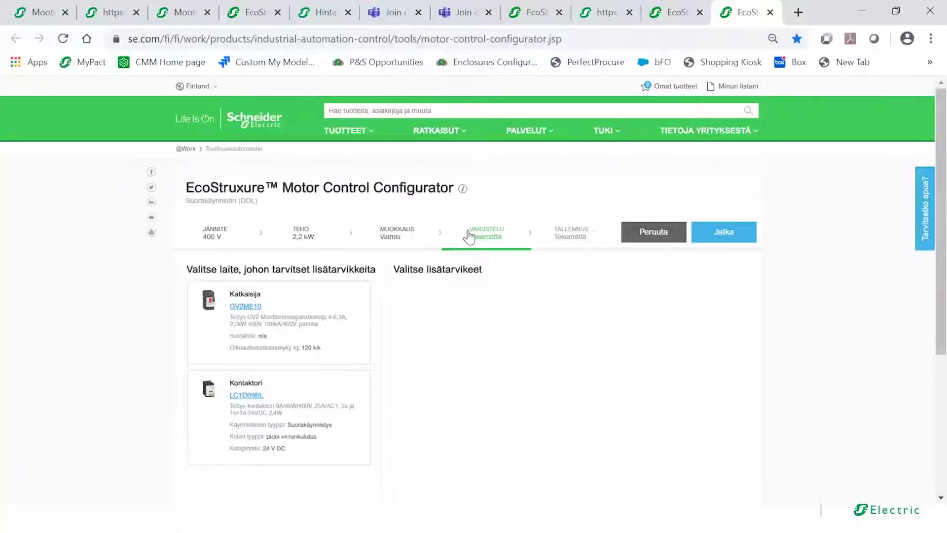
pyautogui.click(328, 325)
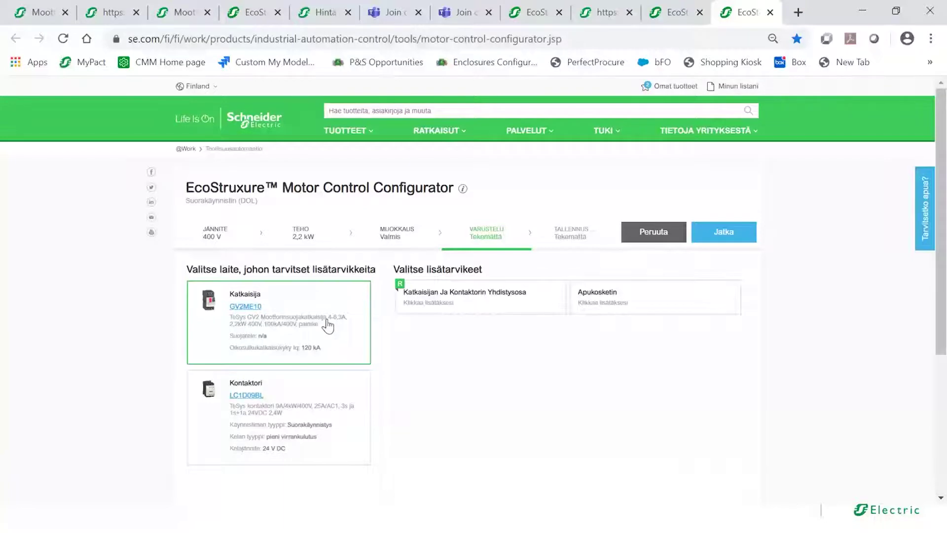
pyautogui.click(435, 302)
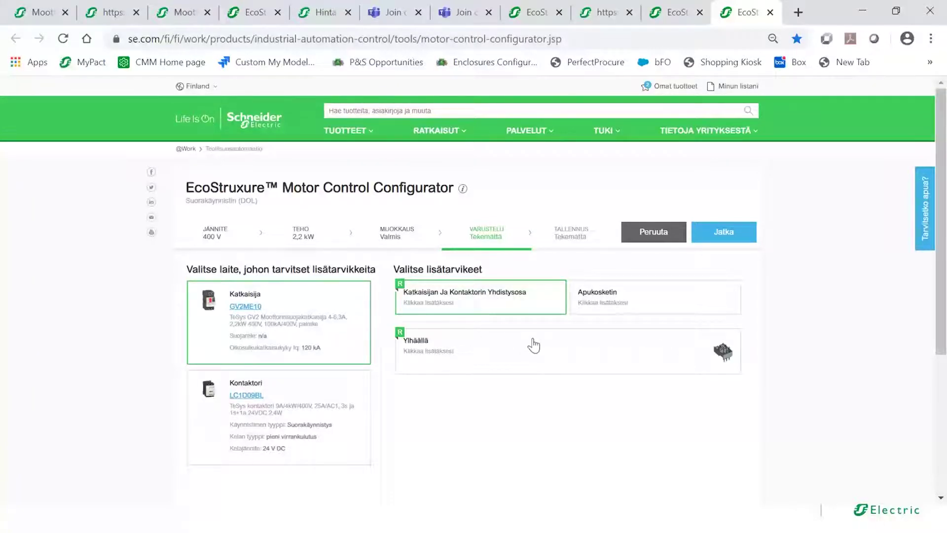
pyautogui.click(410, 345)
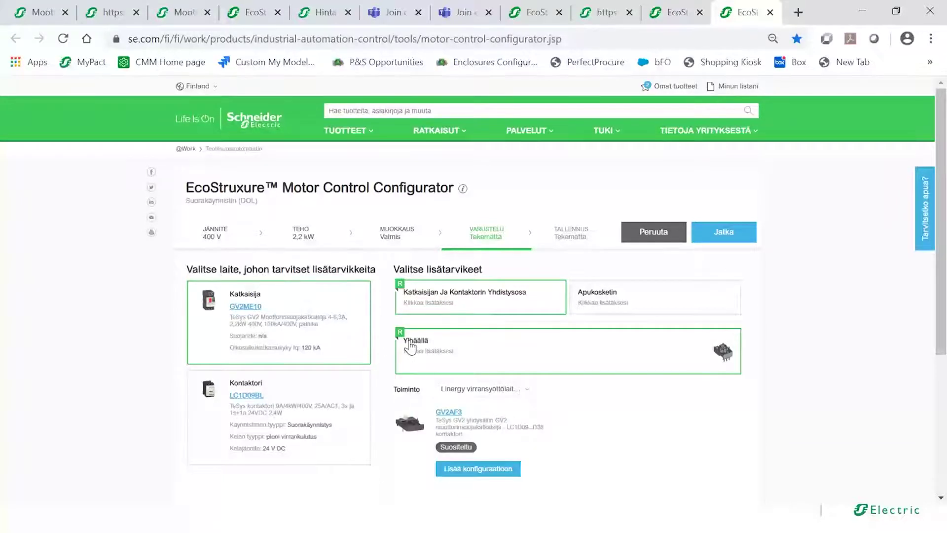
pyautogui.click(477, 470)
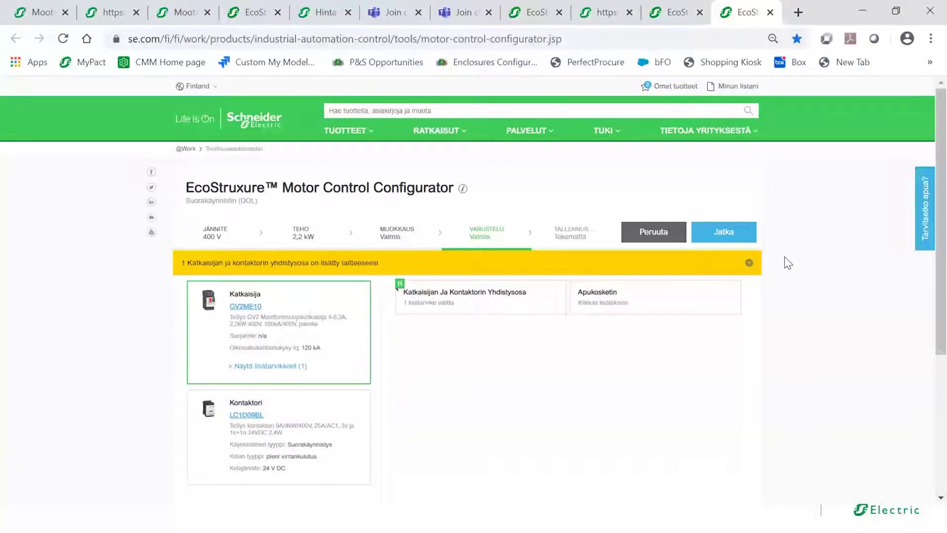
pyautogui.click(748, 263)
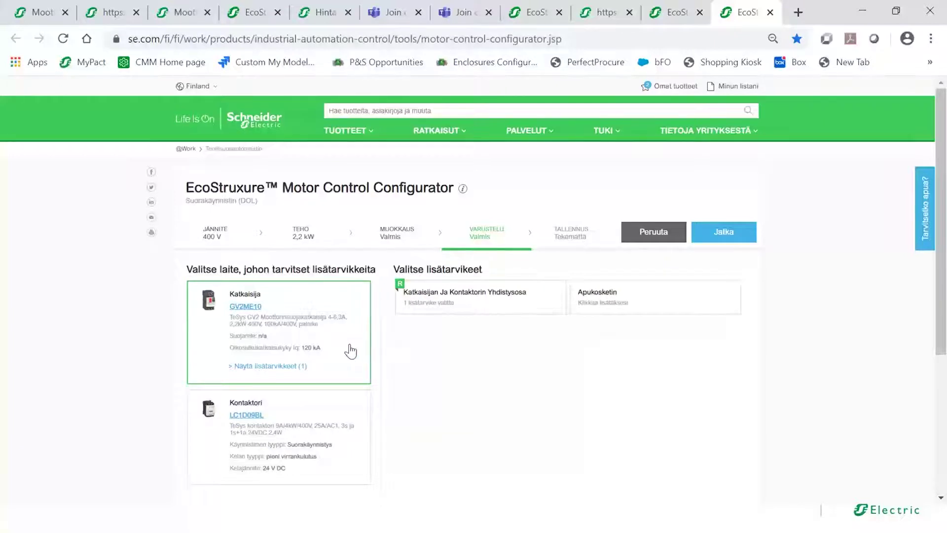
# - Add the front-mounted GVAE11 auxiliary contact (1 NO + 1 NC) to the breaker
pyautogui.click(615, 304)
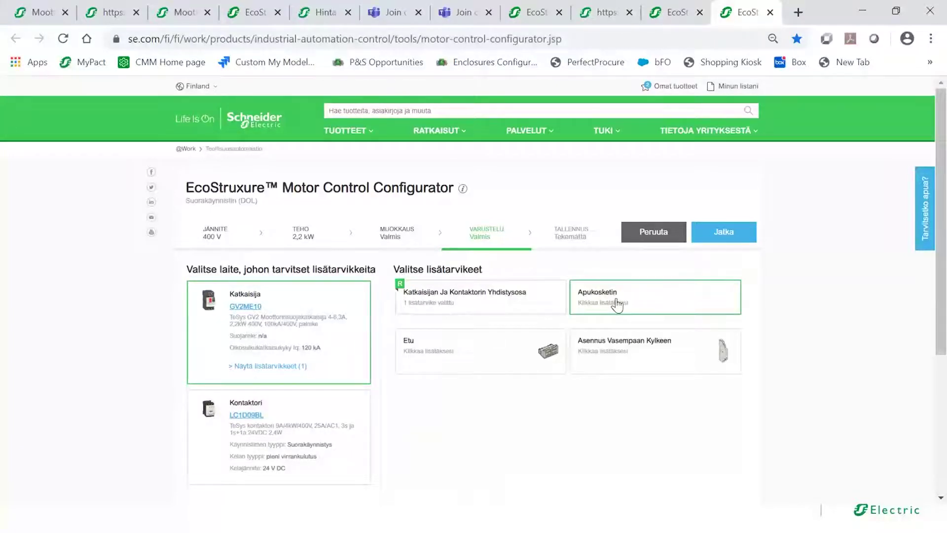
pyautogui.click(530, 364)
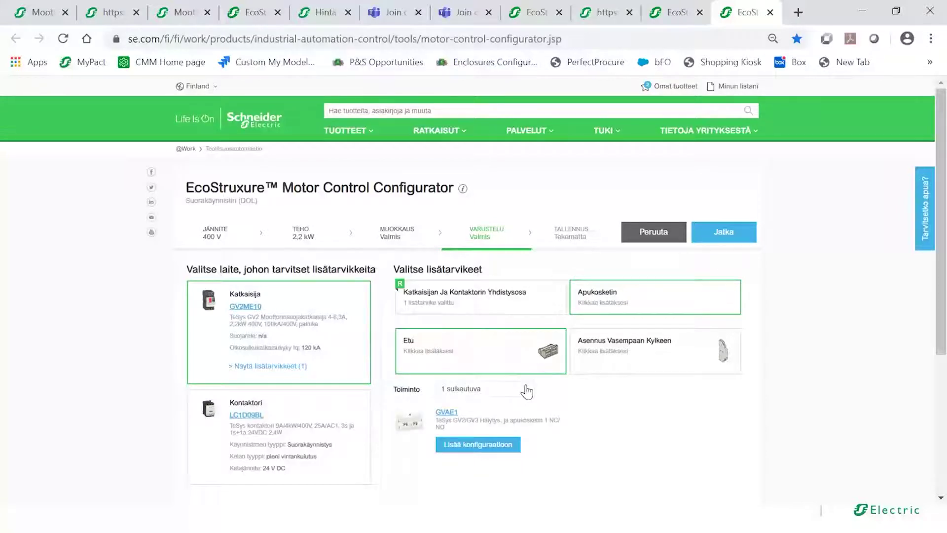
pyautogui.click(524, 393)
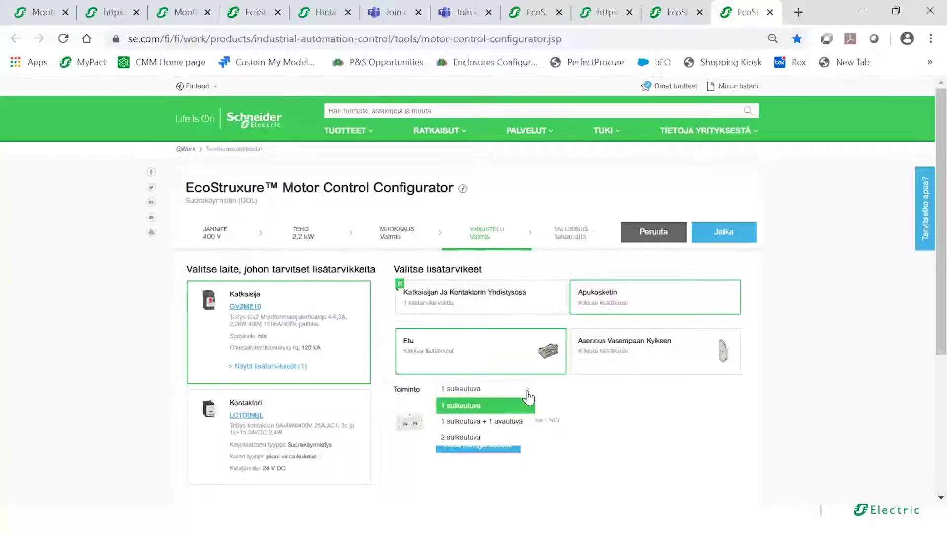
pyautogui.click(509, 429)
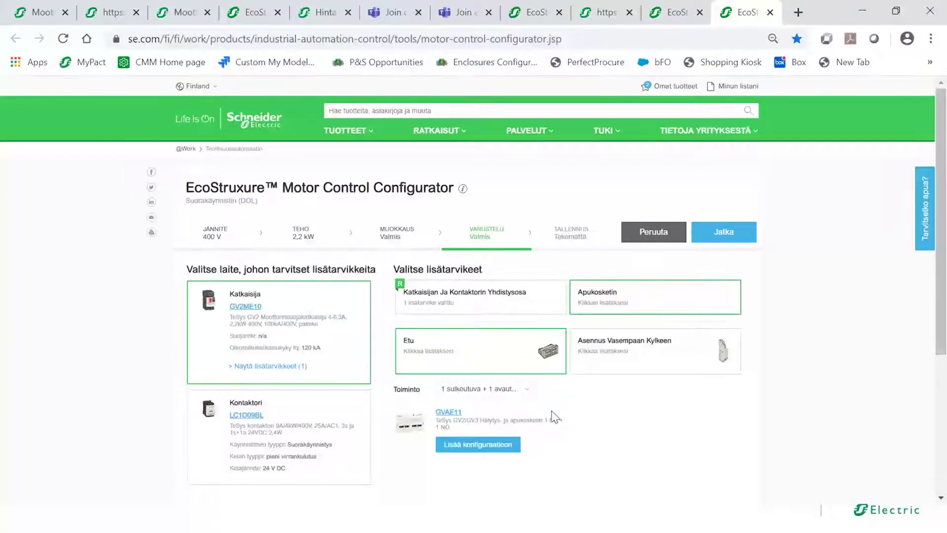
pyautogui.click(477, 448)
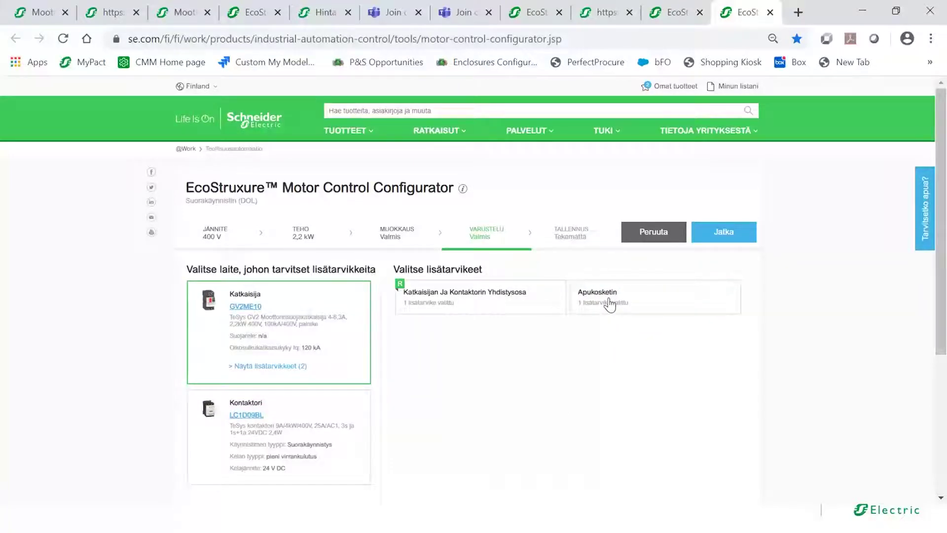
# - Add the left-side mounted GVAD1001 auxiliary contact to the breaker
pyautogui.click(610, 306)
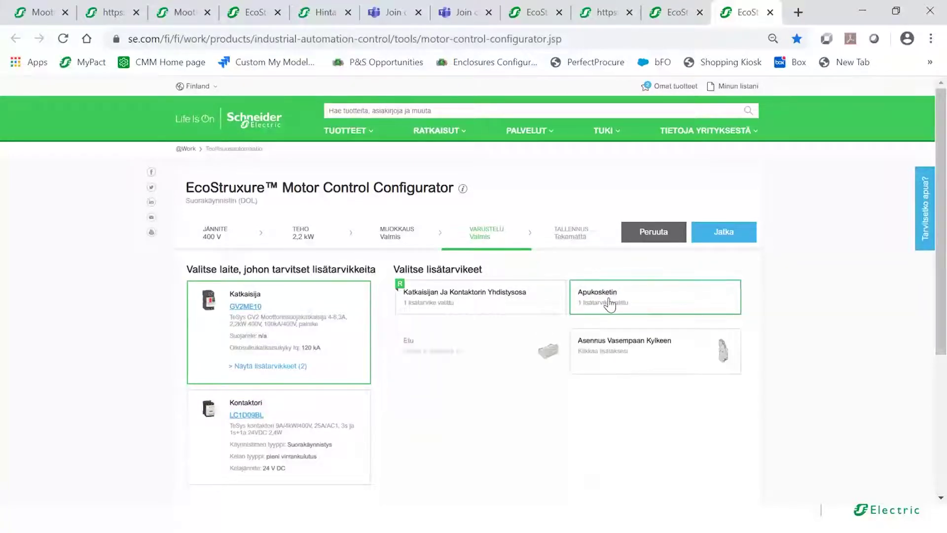
pyautogui.click(614, 347)
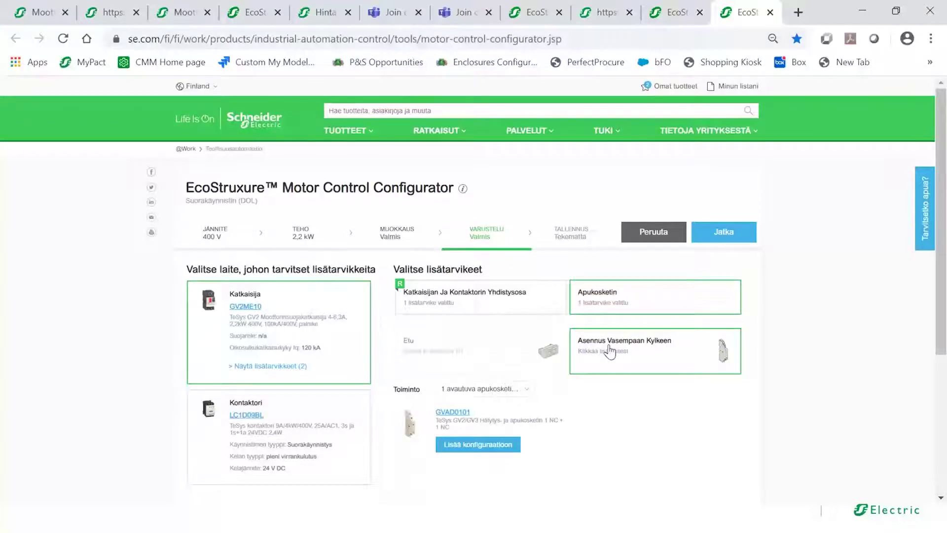
pyautogui.click(527, 392)
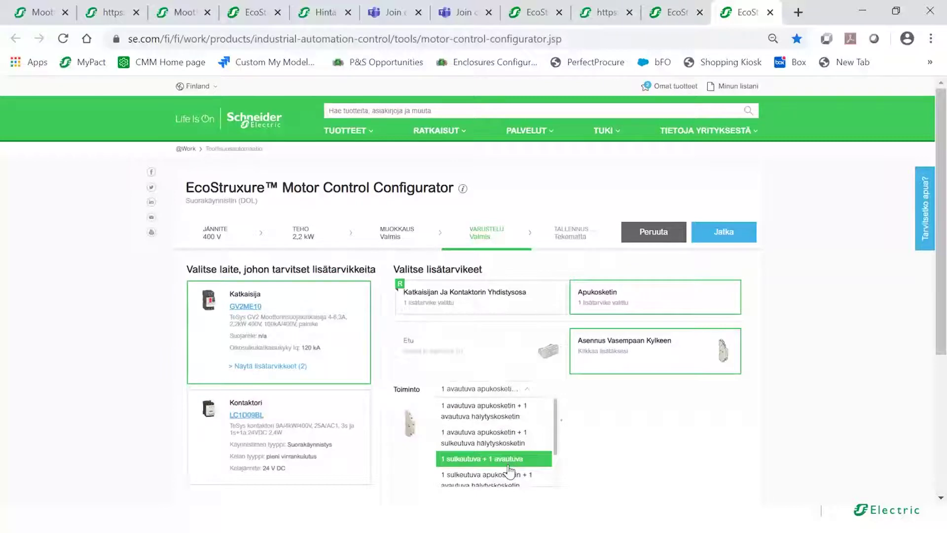
pyautogui.click(463, 446)
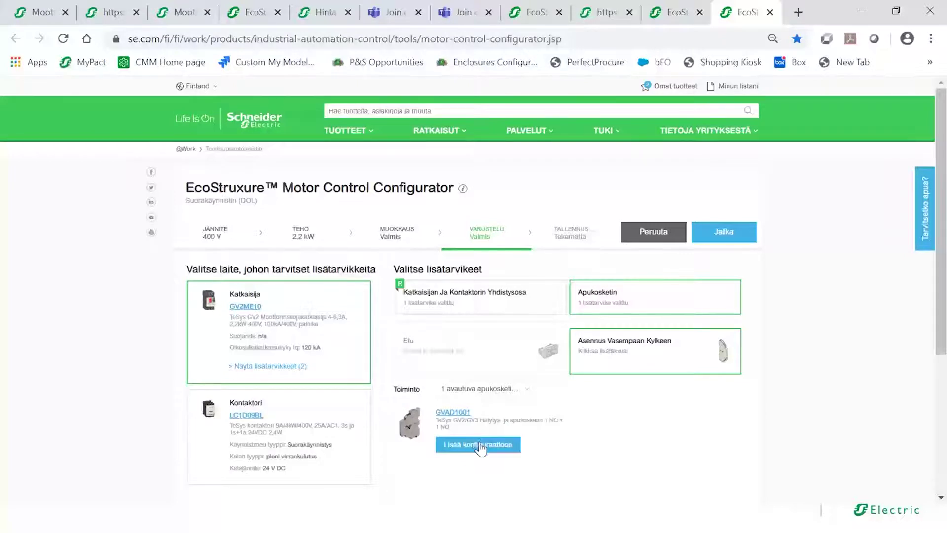
pyautogui.click(483, 446)
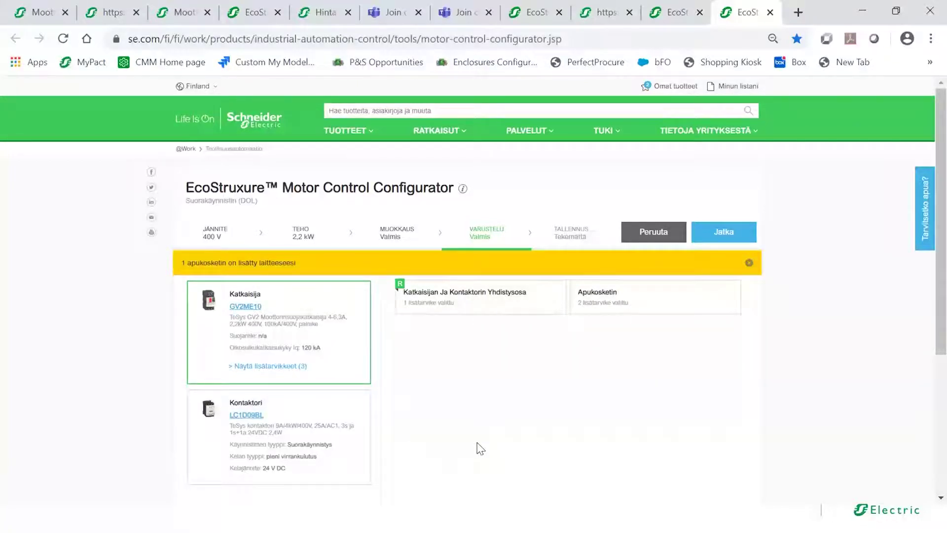
pyautogui.click(318, 437)
# - Fit the LC1D09BL with a front-mounted LADN11 contact (1 NO + 1 NC, place 1) and continue
pyautogui.click(429, 300)
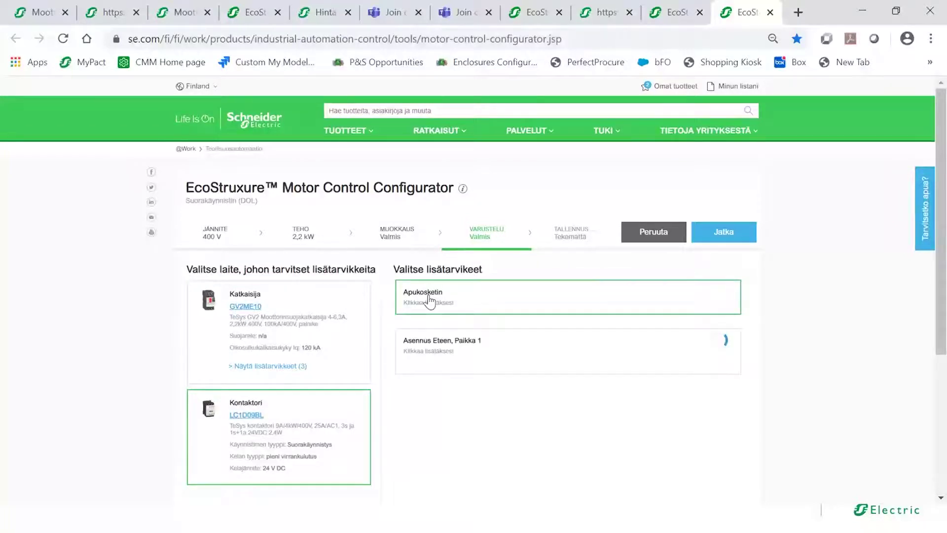
pyautogui.click(444, 349)
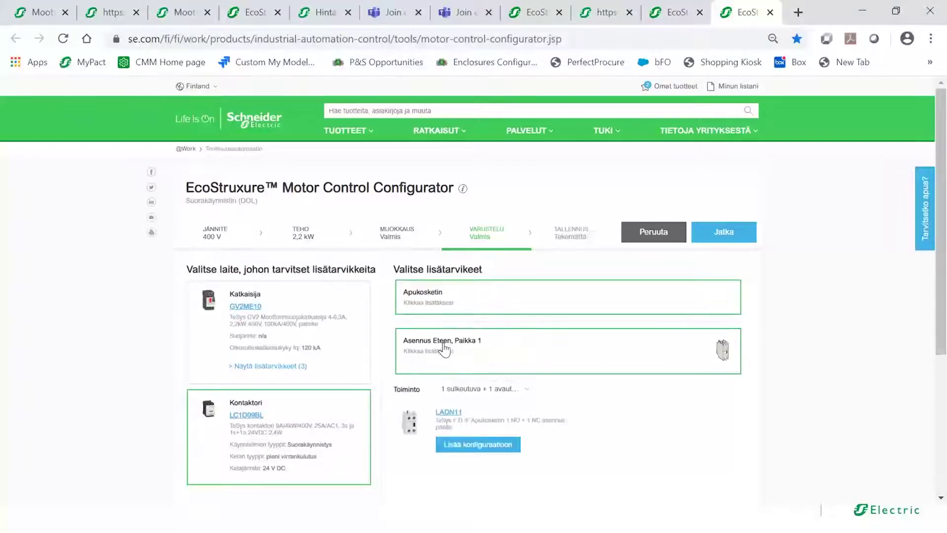
pyautogui.click(525, 392)
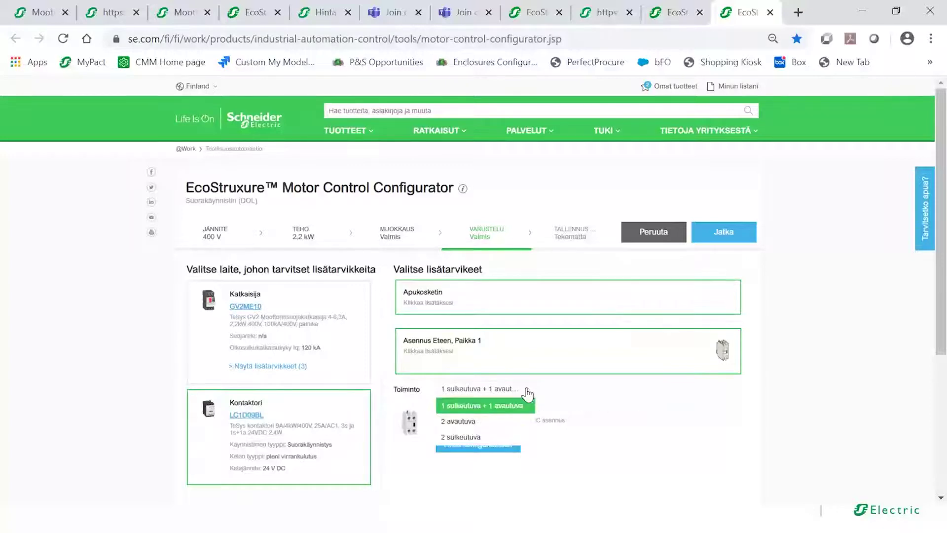
pyautogui.click(493, 406)
pyautogui.click(486, 447)
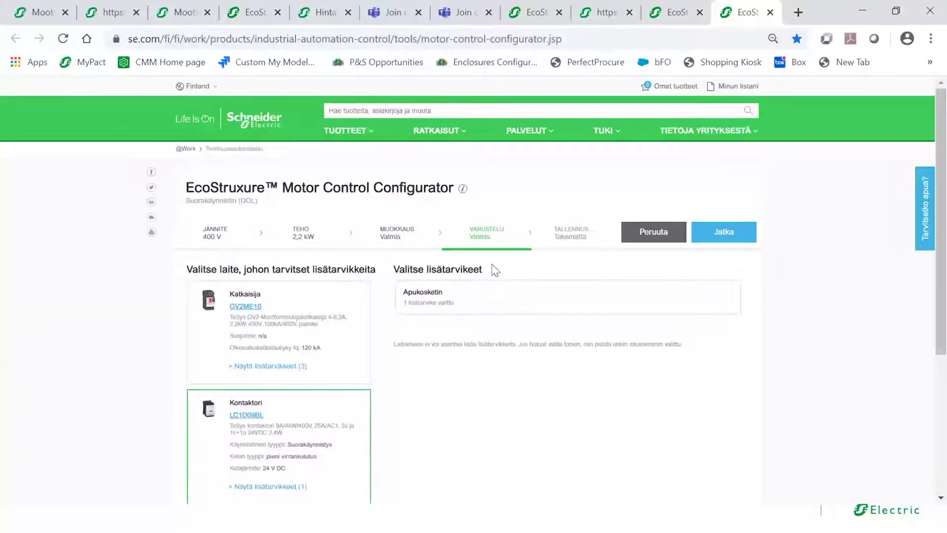
pyautogui.click(704, 239)
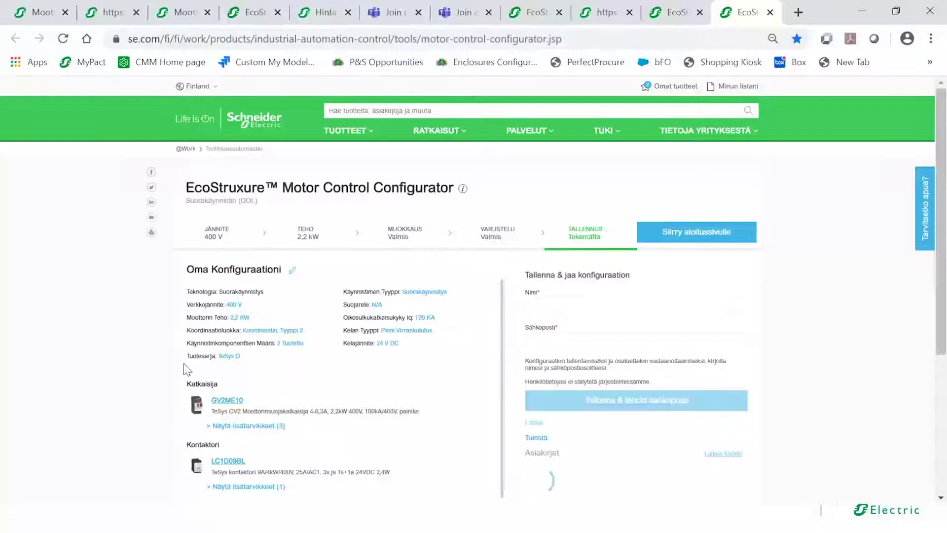
# - Replace the title 'Oma Konfiguraationi' with 'laitteet moottorille 2', fixing typos, and confirm it
pyautogui.click(292, 273)
pyautogui.moveTo(288, 273); pyautogui.dragTo(178, 280)
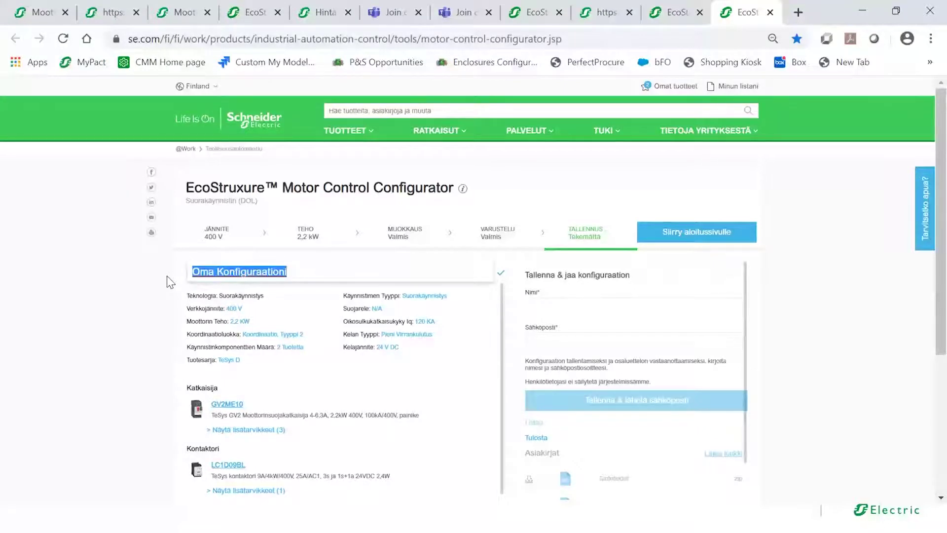
pyautogui.write('lai')
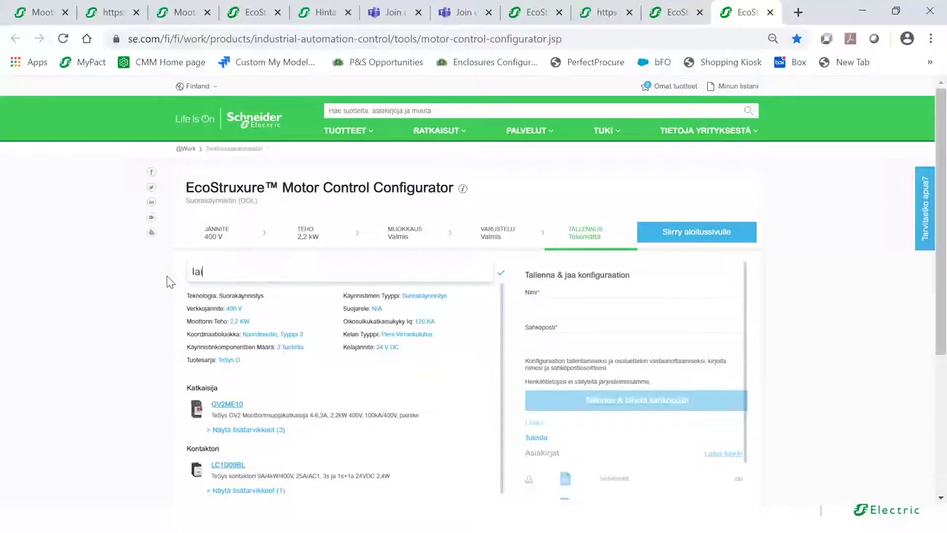
pyautogui.write('te tä')
pyautogui.press('BackSpace')
pyautogui.press('BackSpace')
pyautogui.press('BackSpace')
pyautogui.write('moottorile 2')
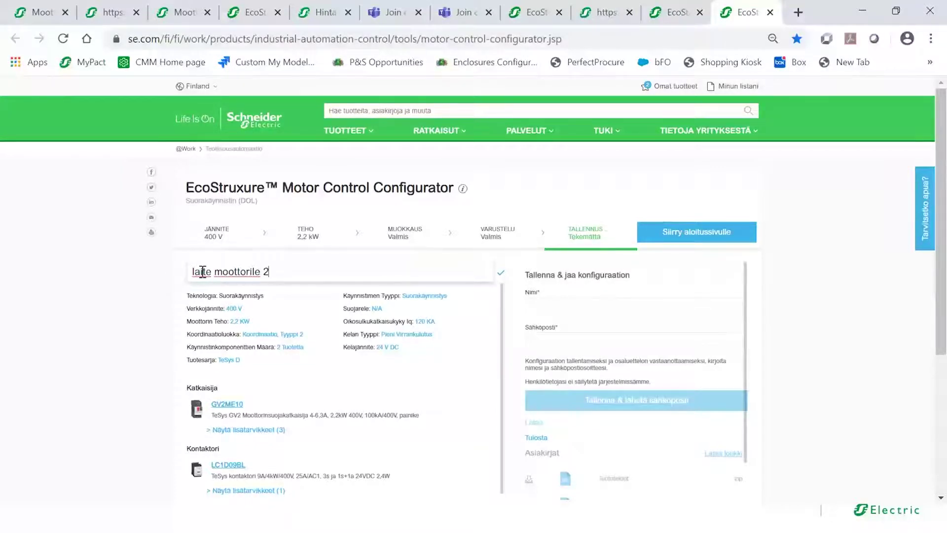
pyautogui.click(213, 271)
pyautogui.press('BackSpace')
pyautogui.write('teet')
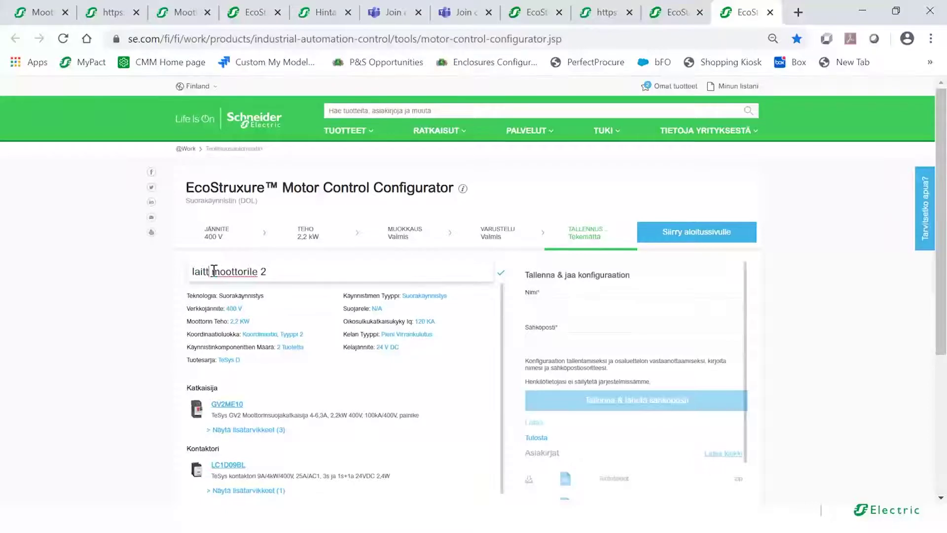
pyautogui.click(267, 270)
pyautogui.write('l')
pyautogui.click(423, 272)
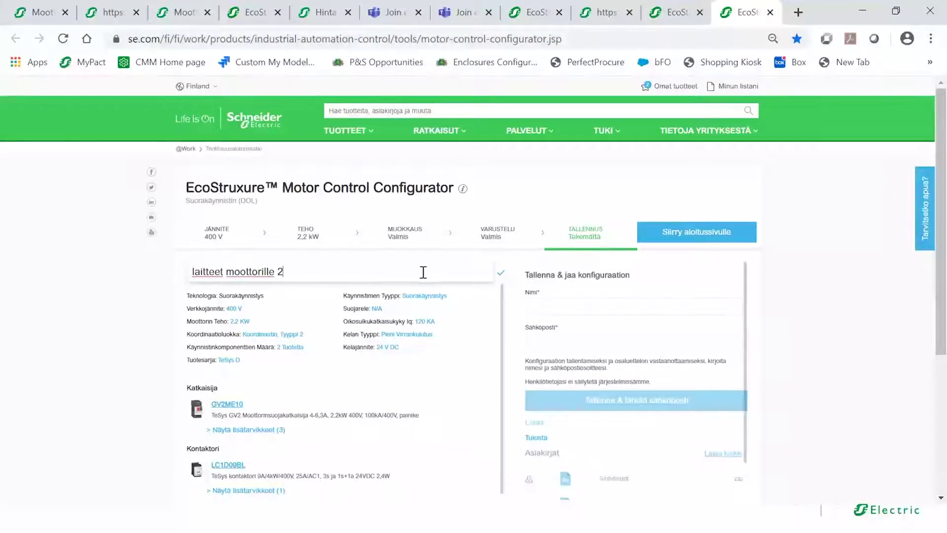
pyautogui.click(501, 275)
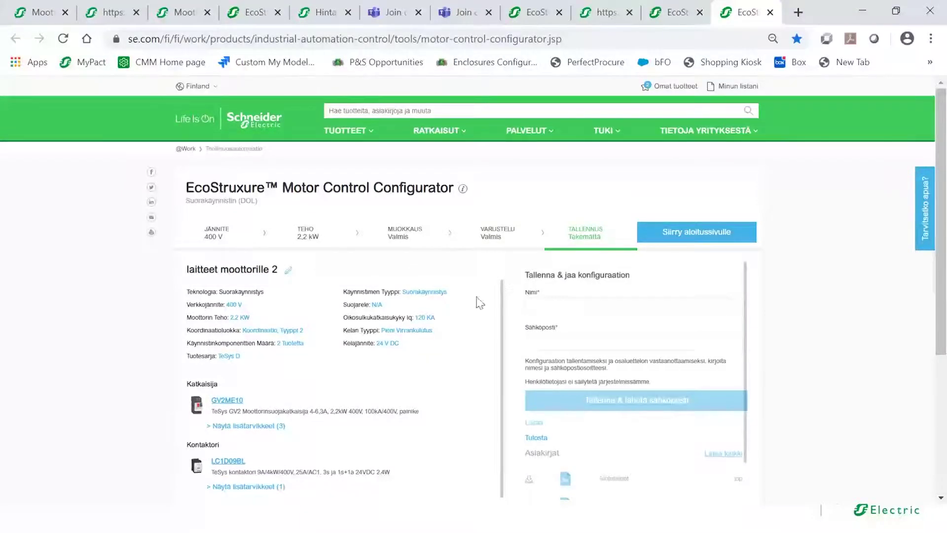
pyautogui.click(548, 306)
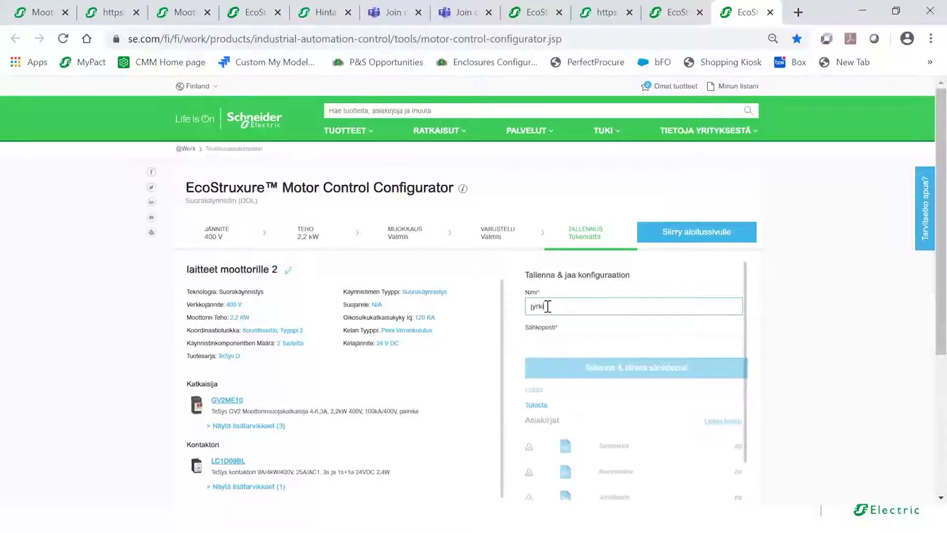
# - Enter the contact's full name in Nimi and their e-mail address in Sähköposti
pyautogui.click(547, 343)
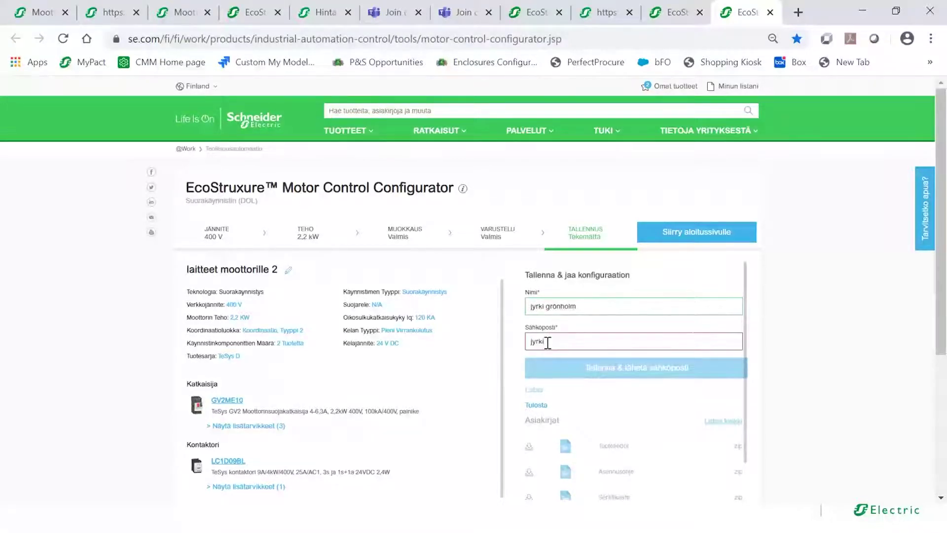
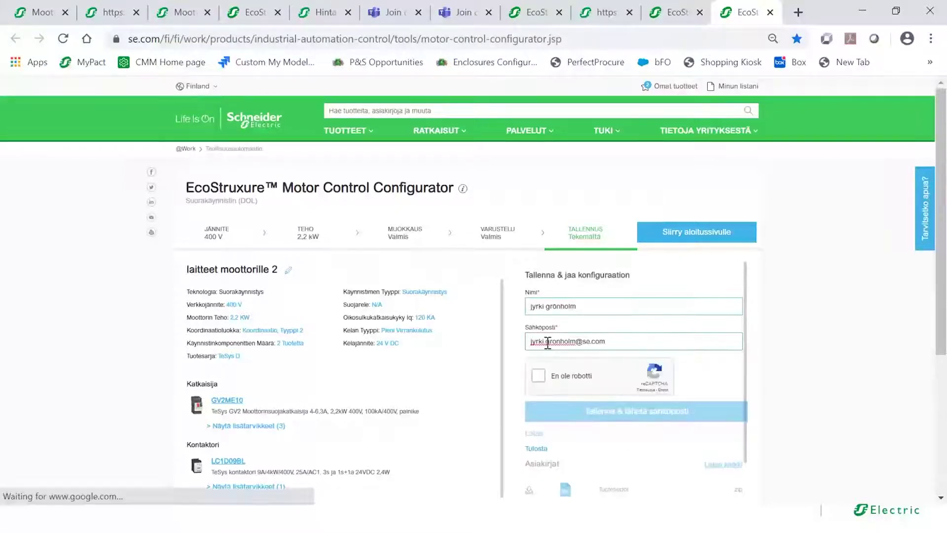
# - Tick the reCAPTCHA box and save with Tallenna & lähetä sähköposti
pyautogui.click(539, 376)
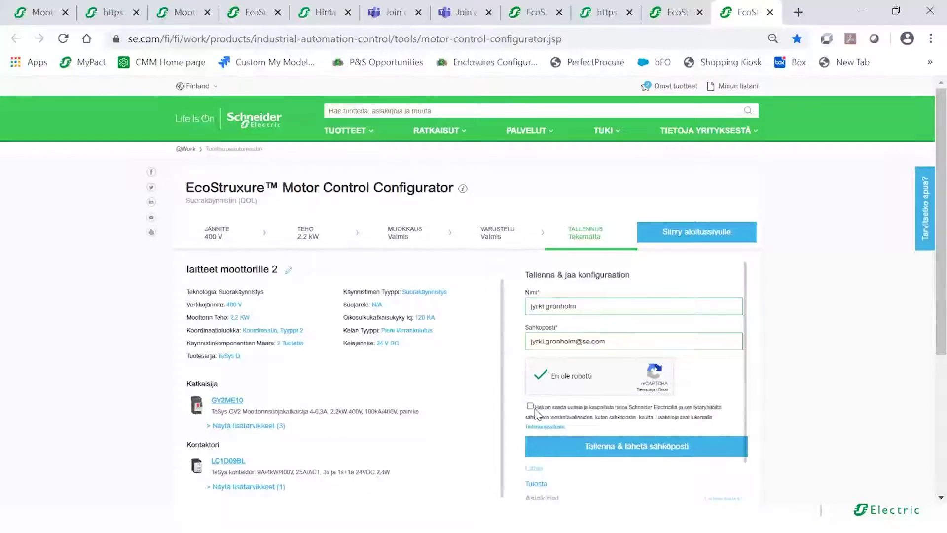
pyautogui.moveTo(943, 211); pyautogui.dragTo(939, 283)
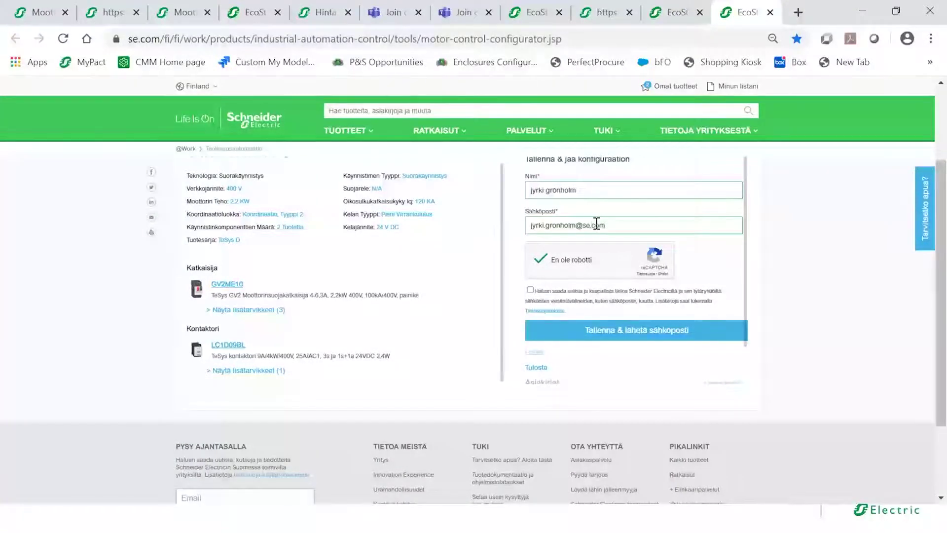
pyautogui.click(637, 331)
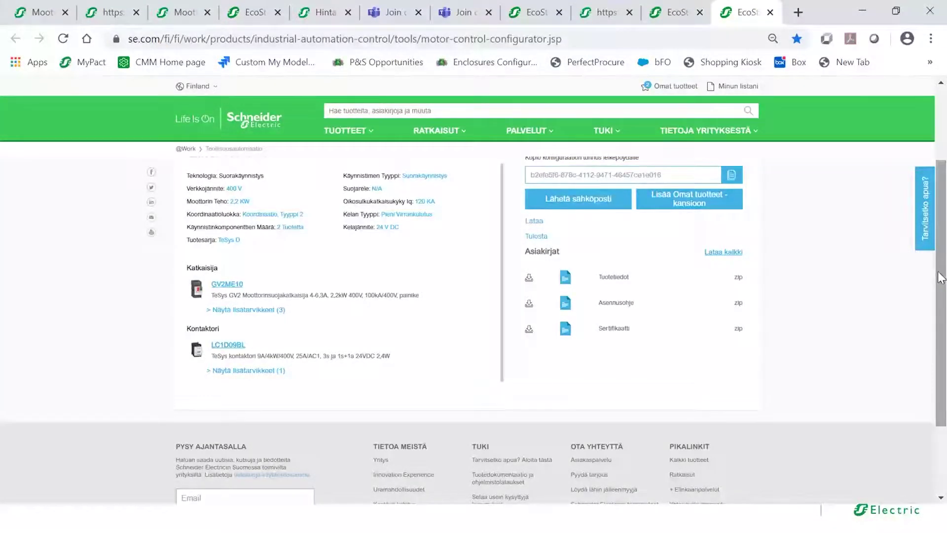
# - Dismiss the sent-by-email notice, download the XLS parts list and open laitteet moottorille 2.xls
pyautogui.moveTo(941, 278); pyautogui.dragTo(941, 205)
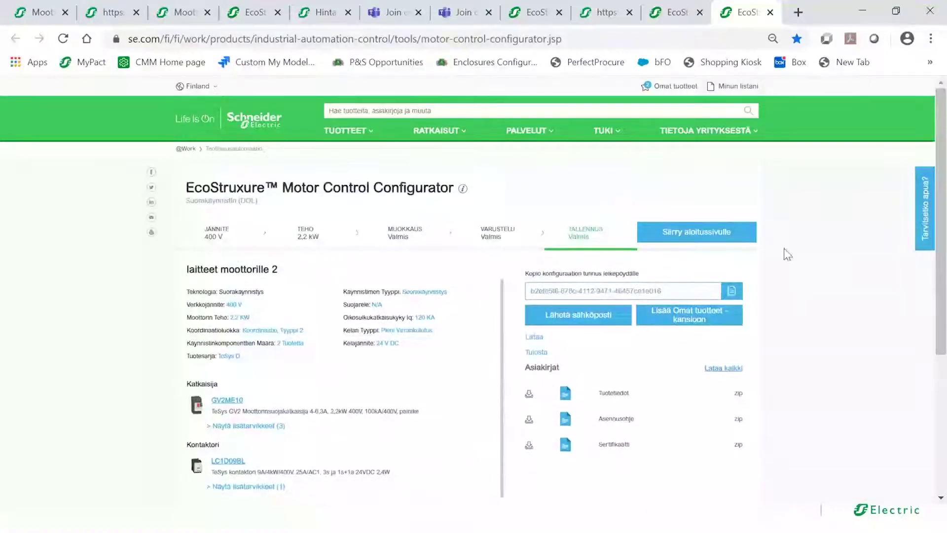
pyautogui.moveTo(646, 291); pyautogui.dragTo(617, 291)
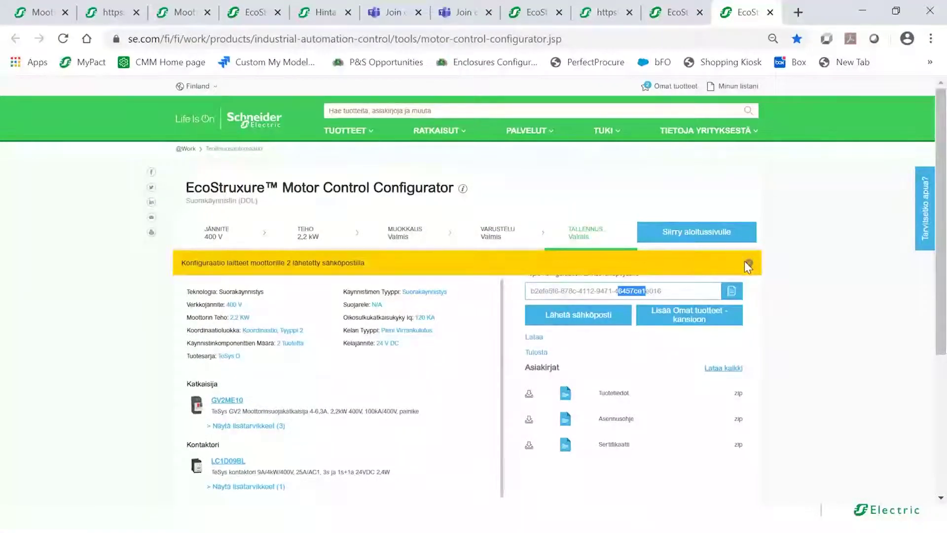
pyautogui.click(747, 264)
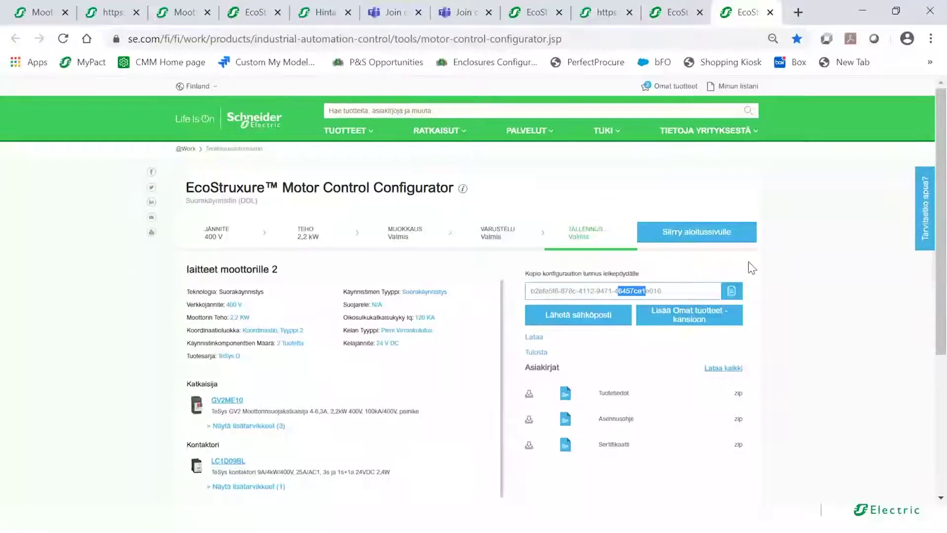
pyautogui.click(669, 292)
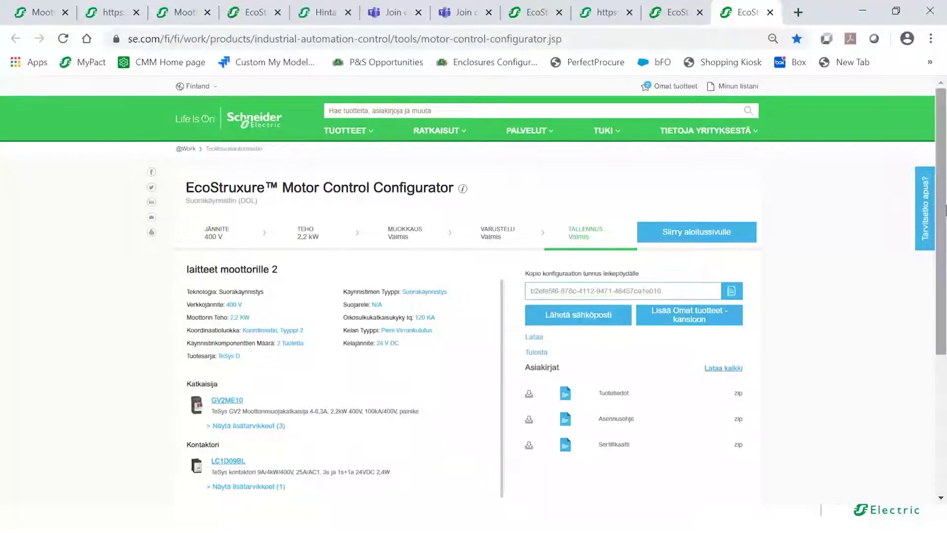
pyautogui.moveTo(943, 212); pyautogui.dragTo(943, 242)
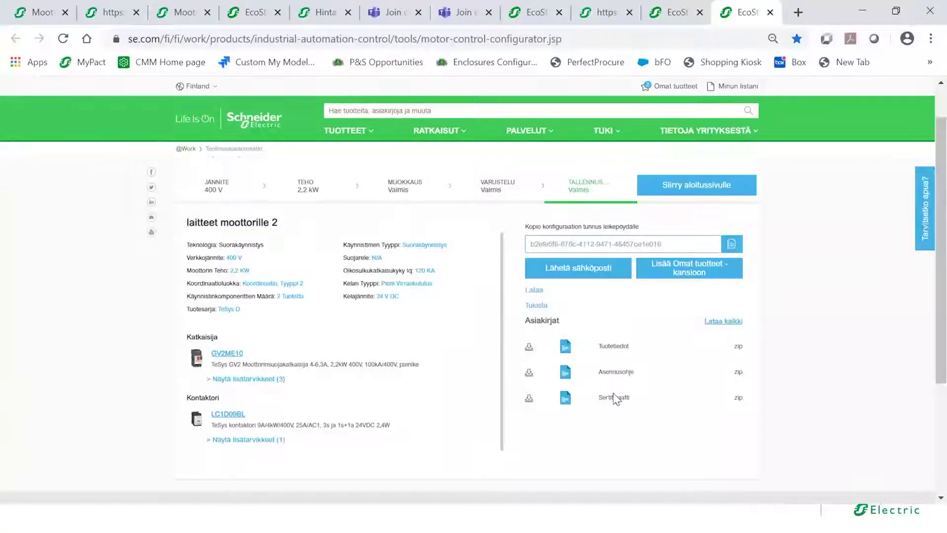
pyautogui.click(536, 293)
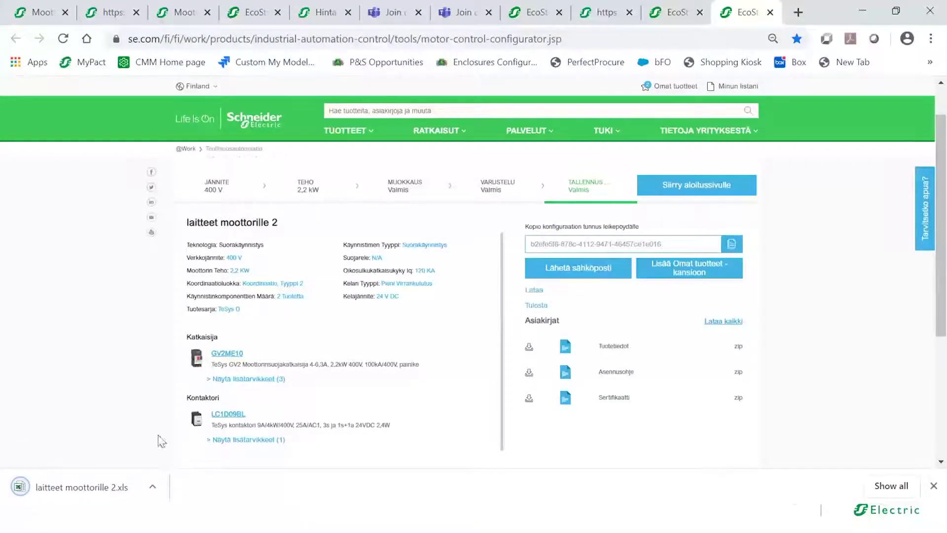
pyautogui.click(77, 485)
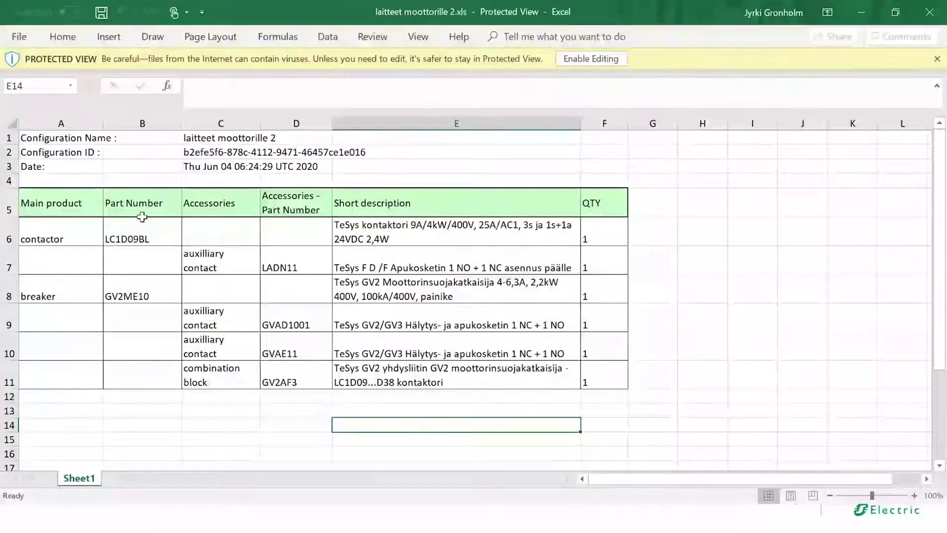
# - Inspect the part numbers in column B, accessories in column D and descriptions in column E
pyautogui.moveTo(142, 238); pyautogui.dragTo(269, 374)
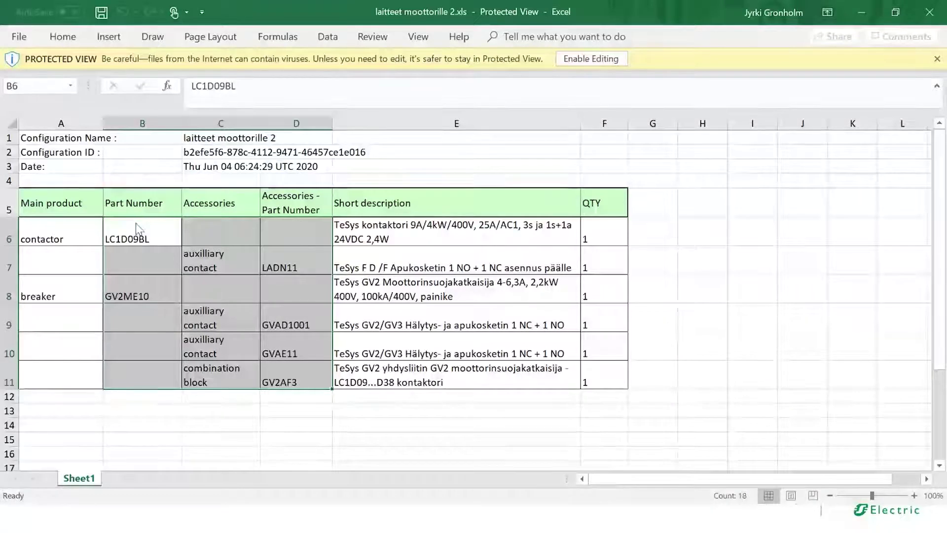
pyautogui.moveTo(139, 231); pyautogui.dragTo(143, 321)
pyautogui.moveTo(296, 242); pyautogui.dragTo(296, 382)
pyautogui.moveTo(370, 232); pyautogui.dragTo(382, 377)
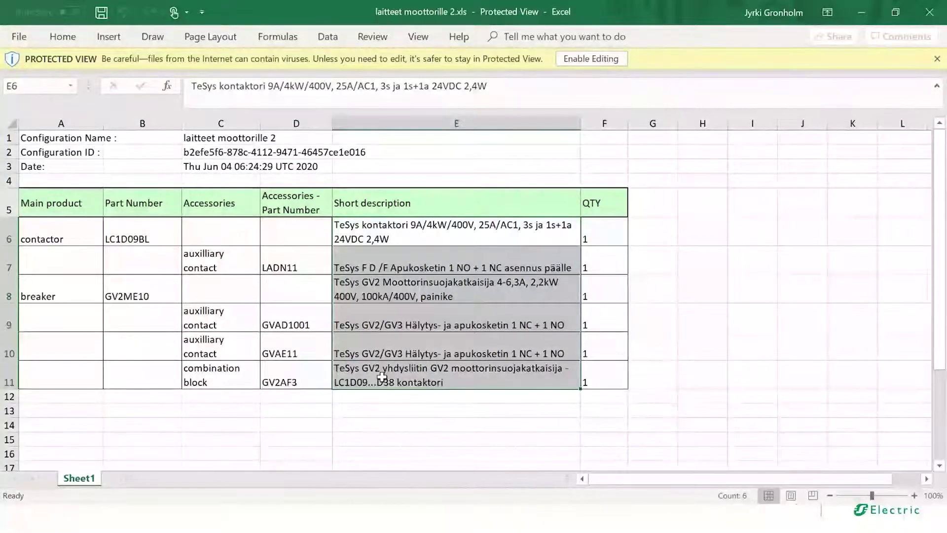
# - Dismiss Protected View and close the laitteet moottorille 2 and Omat tuotteet workbooks
pyautogui.click(936, 58)
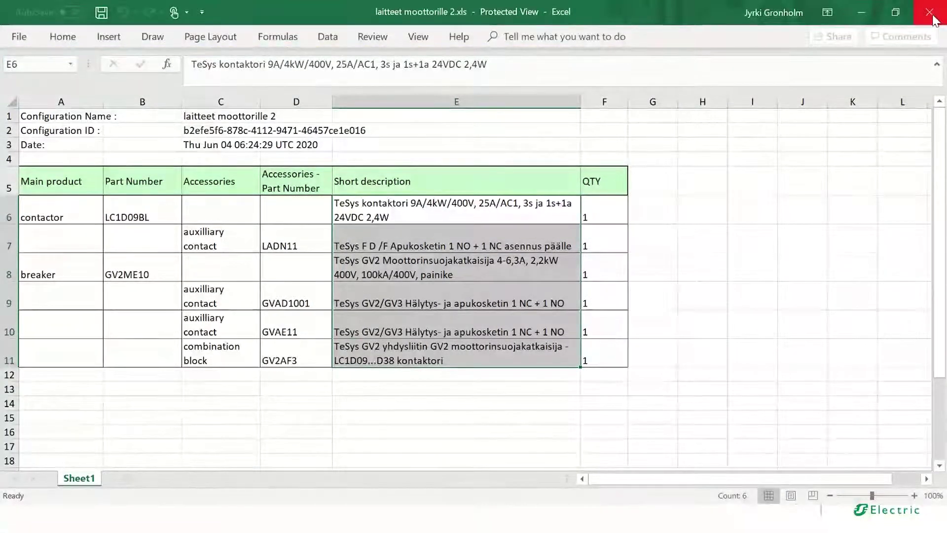
pyautogui.click(931, 13)
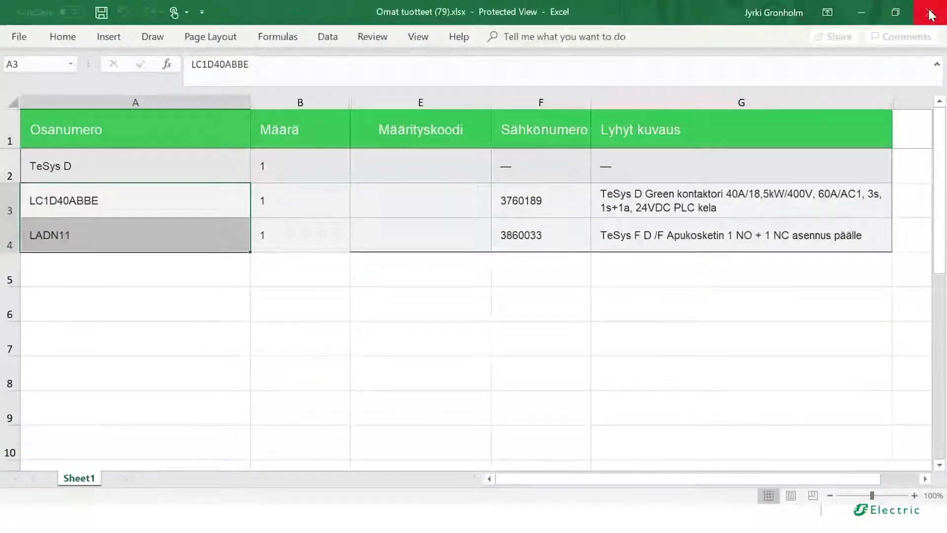
pyautogui.click(929, 12)
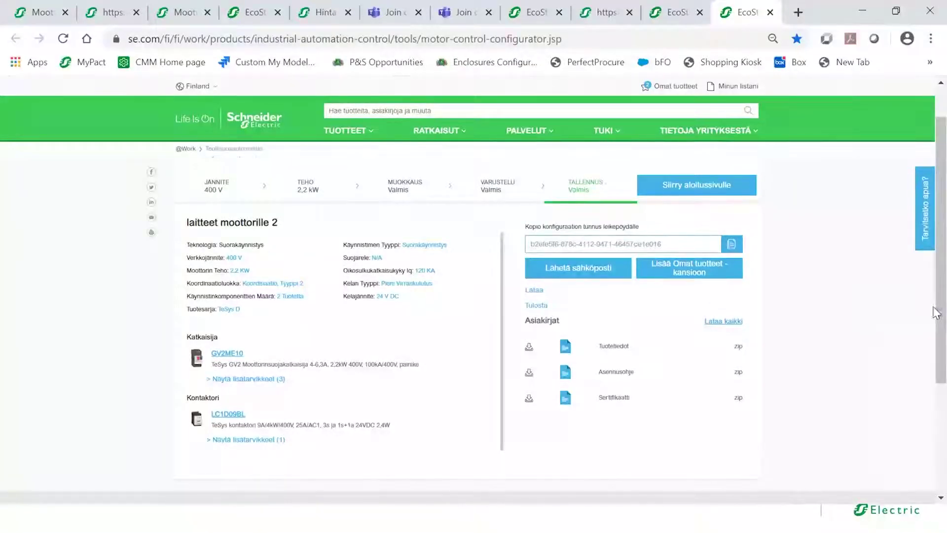
# - Add the configuration to Omat tuotteet and open the Omat tuotteet product list
pyautogui.scroll(1, 912, 296)
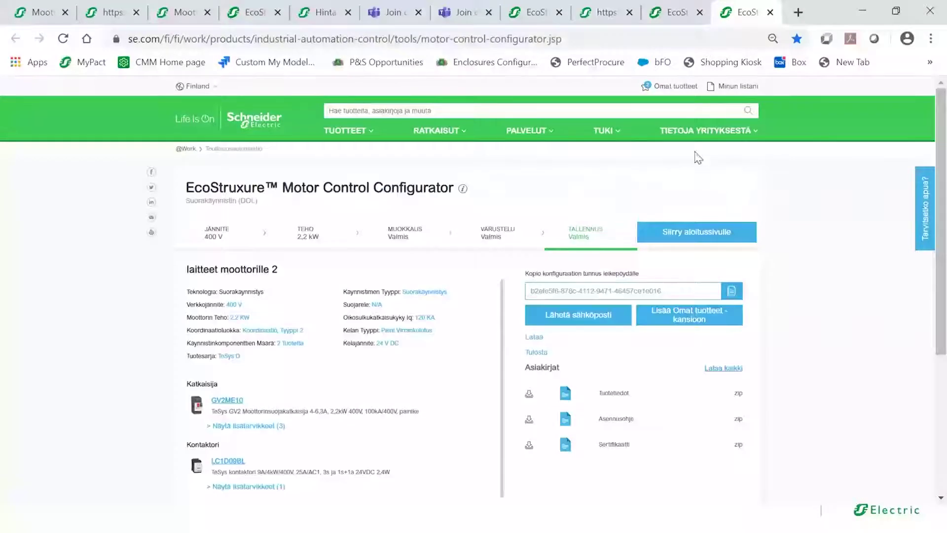
pyautogui.click(687, 323)
pyautogui.click(673, 88)
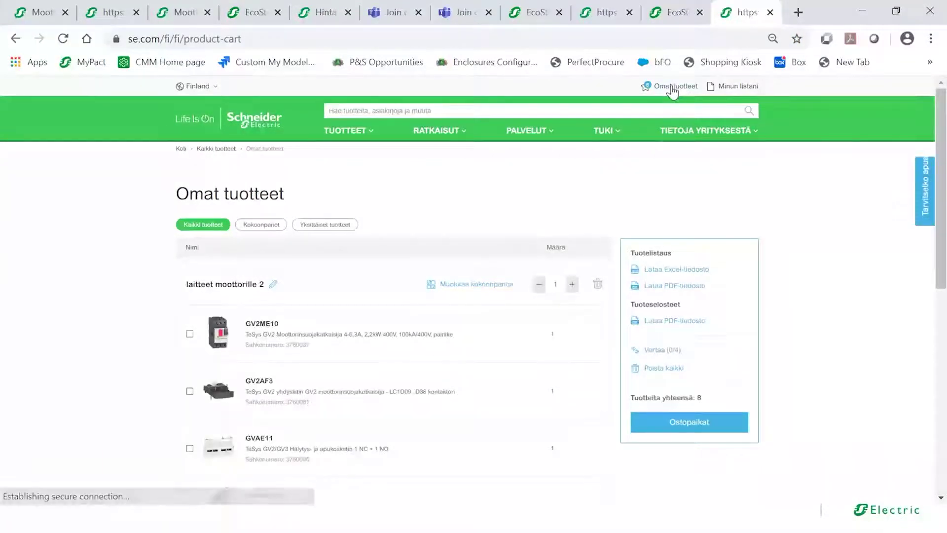
# - Look through the Omat tuotteet list, then minimize the browser to return to the presentation
pyautogui.moveTo(943, 174); pyautogui.dragTo(943, 232)
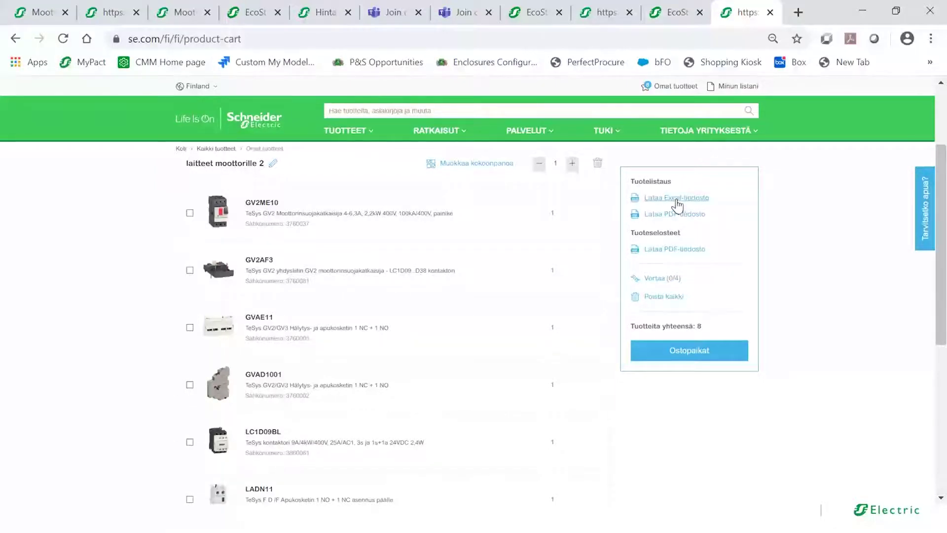
pyautogui.moveTo(942, 190); pyautogui.dragTo(938, 127)
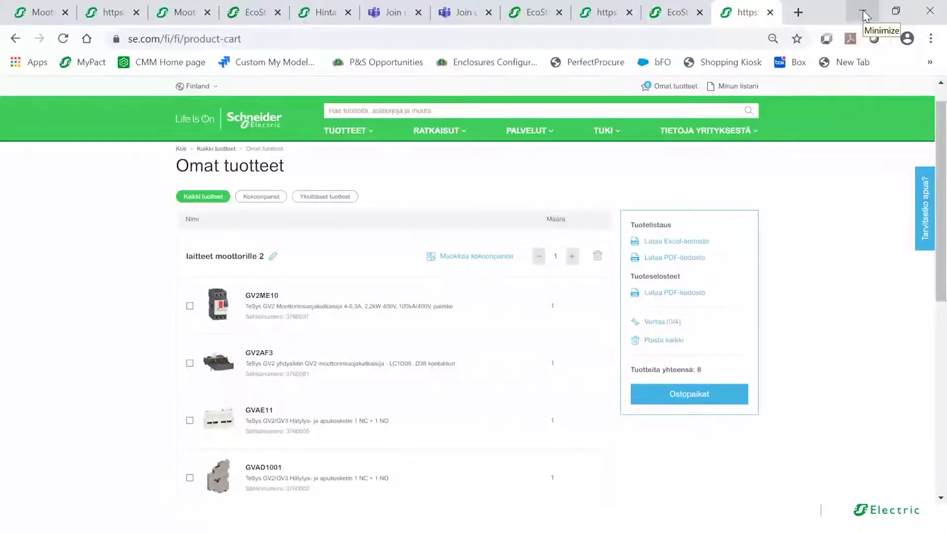
pyautogui.click(862, 11)
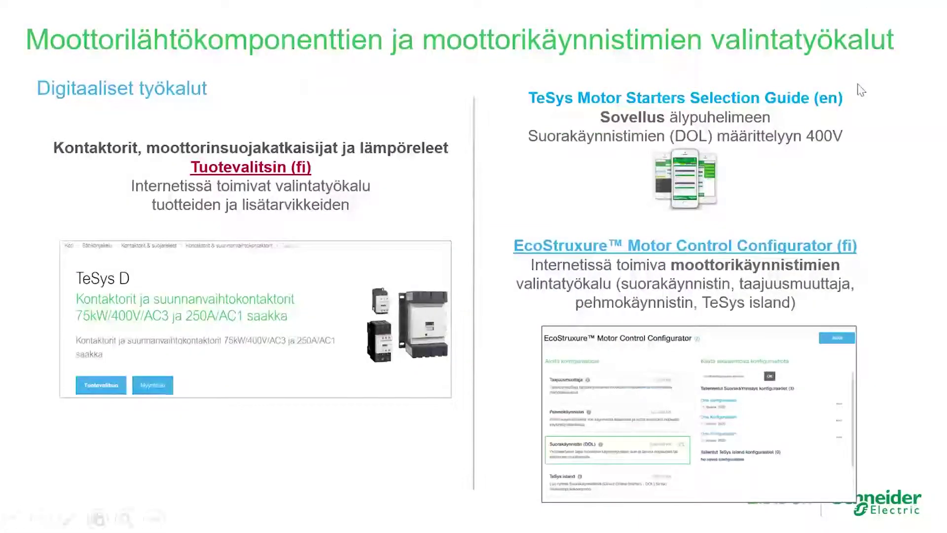
# - Follow the 'EcoStruxure Motor Control Configurator (fi)' hyperlink on the slide to reopen the web tool
pyautogui.click(728, 247)
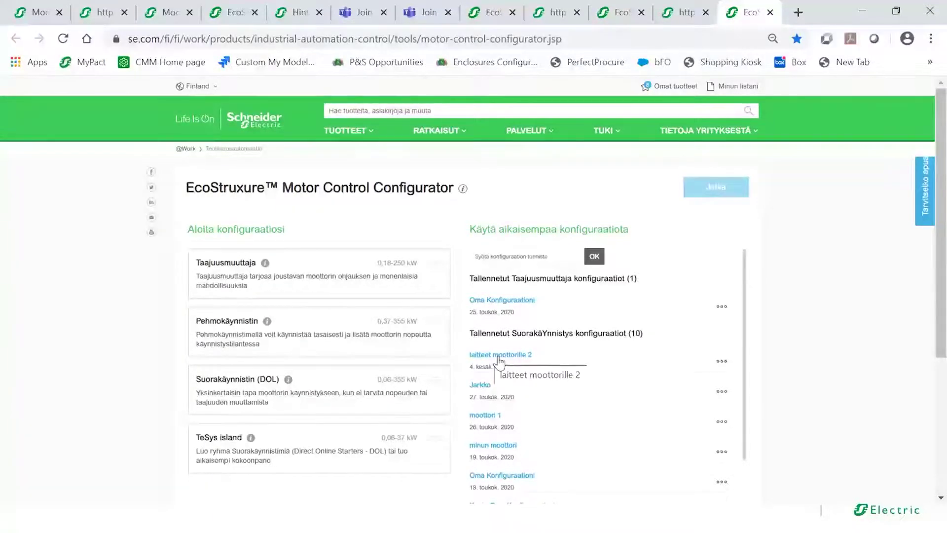
# - Begin a new Taajuusmuuttaja configuration and tick 'Älä näytä tätä viestiä uudestaan' on the terms notice
pyautogui.click(496, 256)
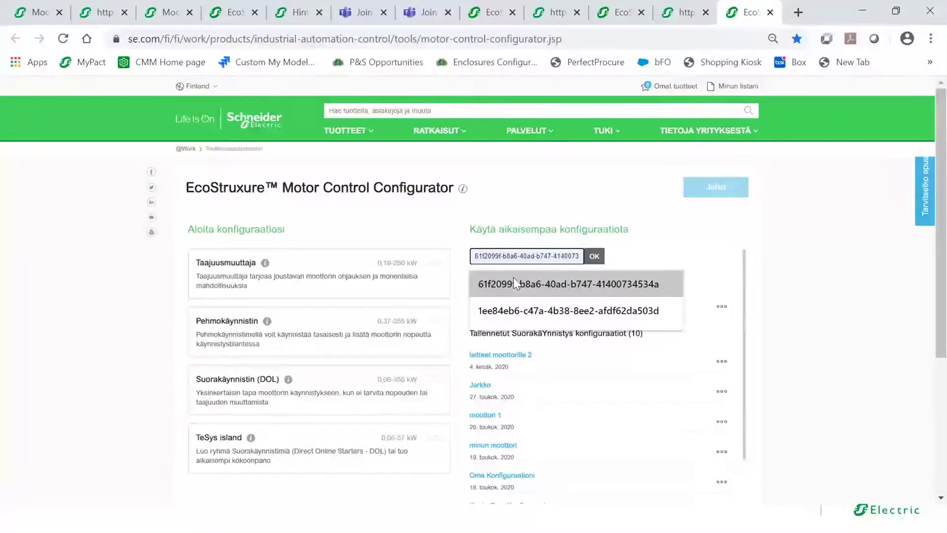
pyautogui.click(647, 236)
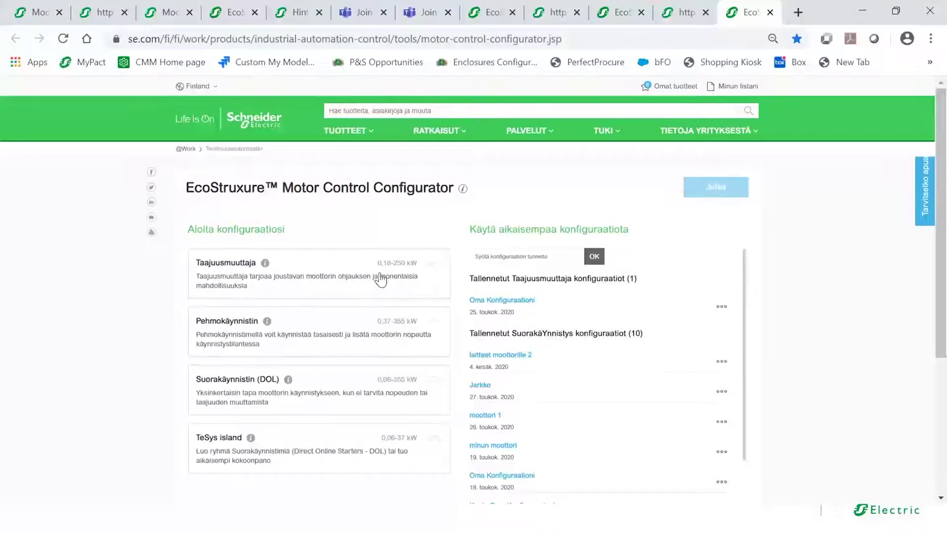
pyautogui.click(342, 276)
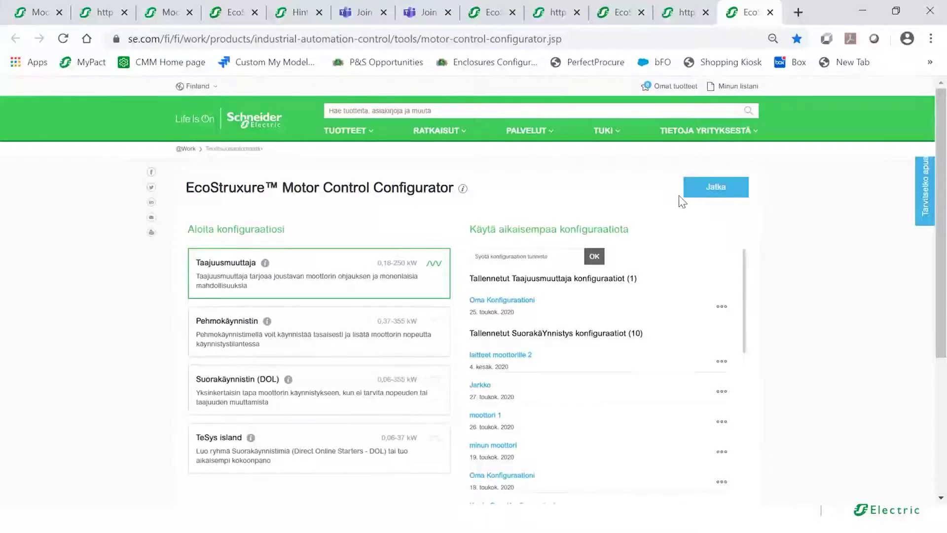
pyautogui.click(703, 193)
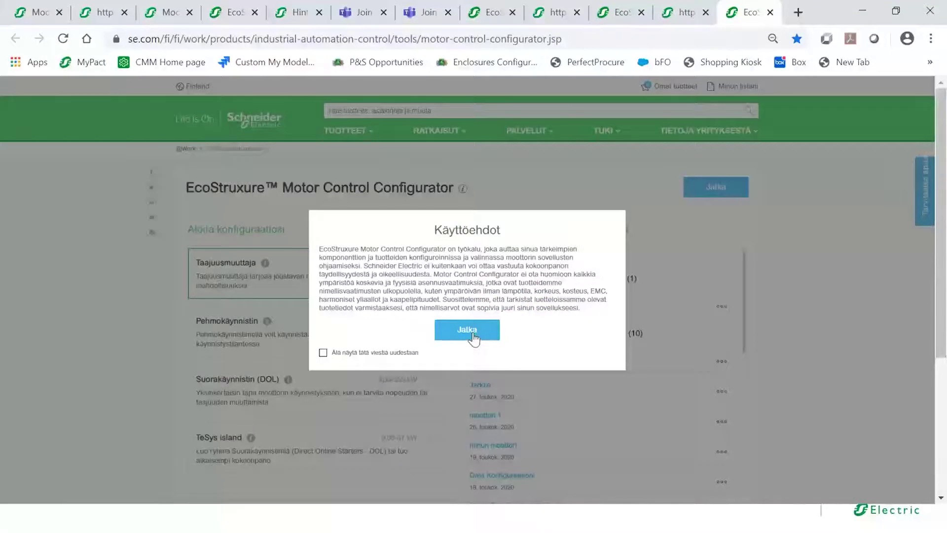
pyautogui.click(323, 352)
# - Accept the terms, keep 400 V mains voltage, and set the motor power to 2,2 kW
pyautogui.click(481, 328)
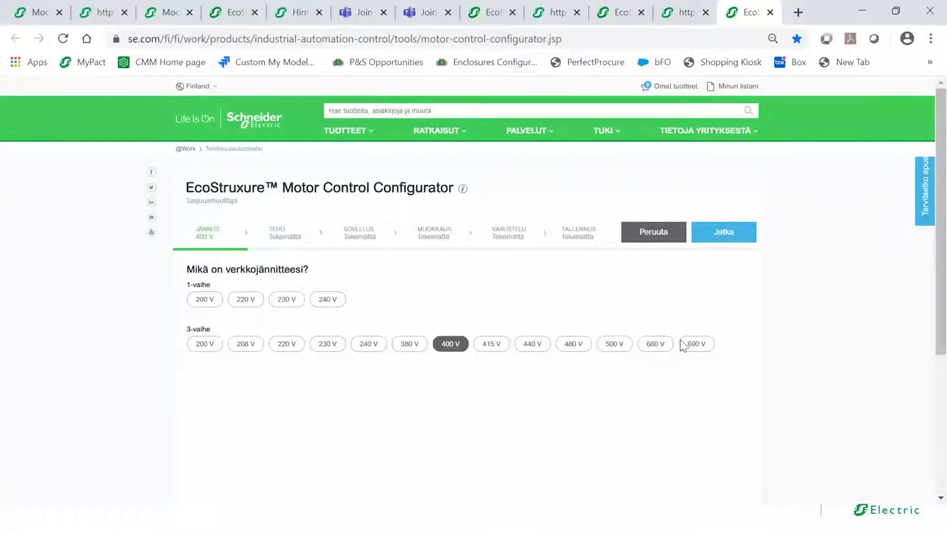
pyautogui.click(715, 241)
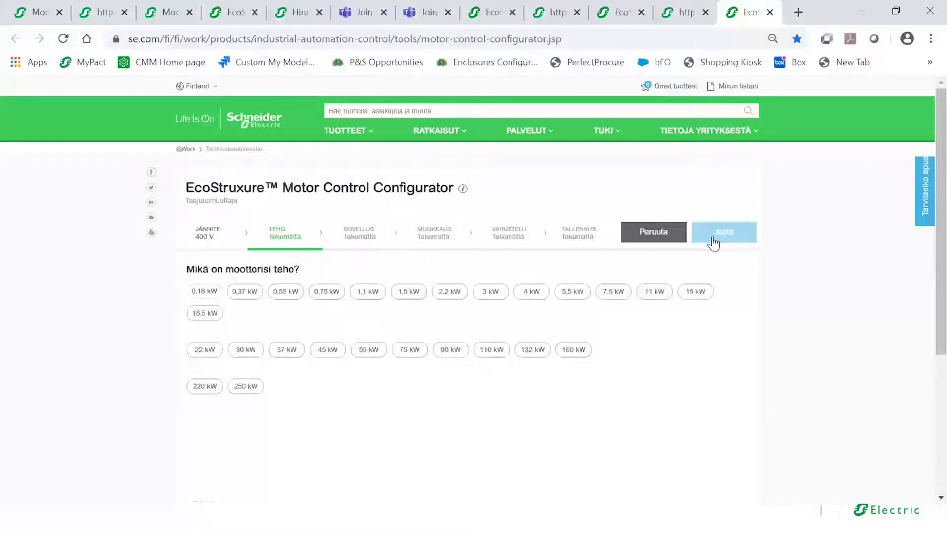
pyautogui.click(449, 294)
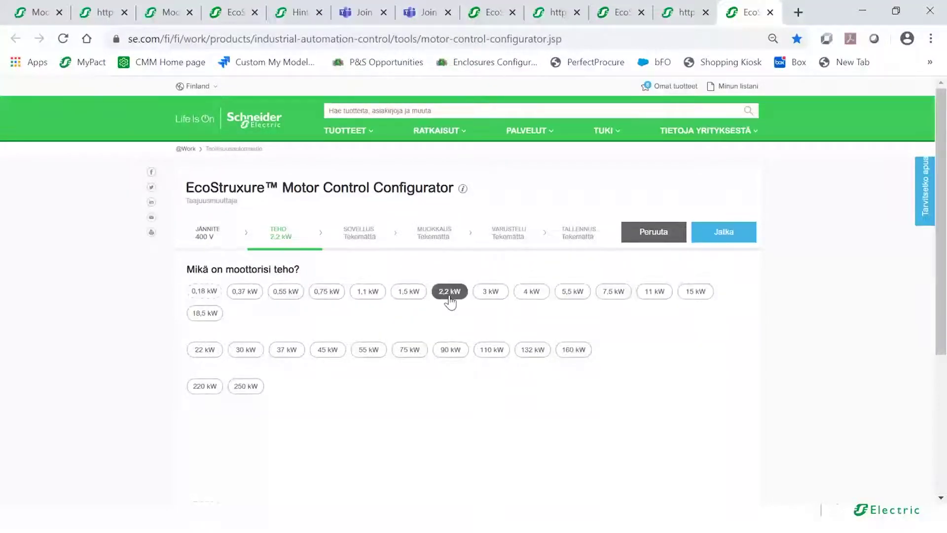
pyautogui.click(736, 240)
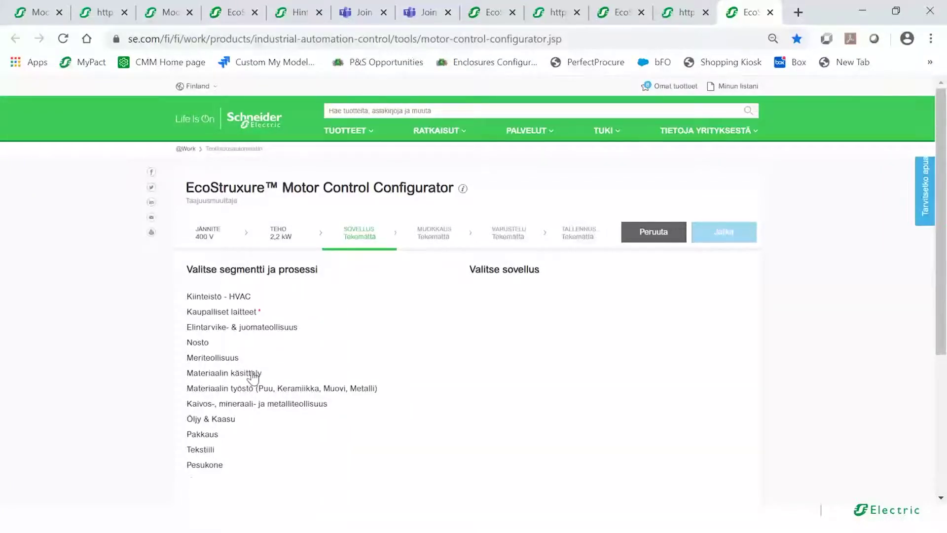
# - Choose the Materiaalin käsittely segment with the Kuljetin application, then continue to component customization
pyautogui.moveTo(459, 338)
pyautogui.moveTo(455, 349); pyautogui.dragTo(465, 331)
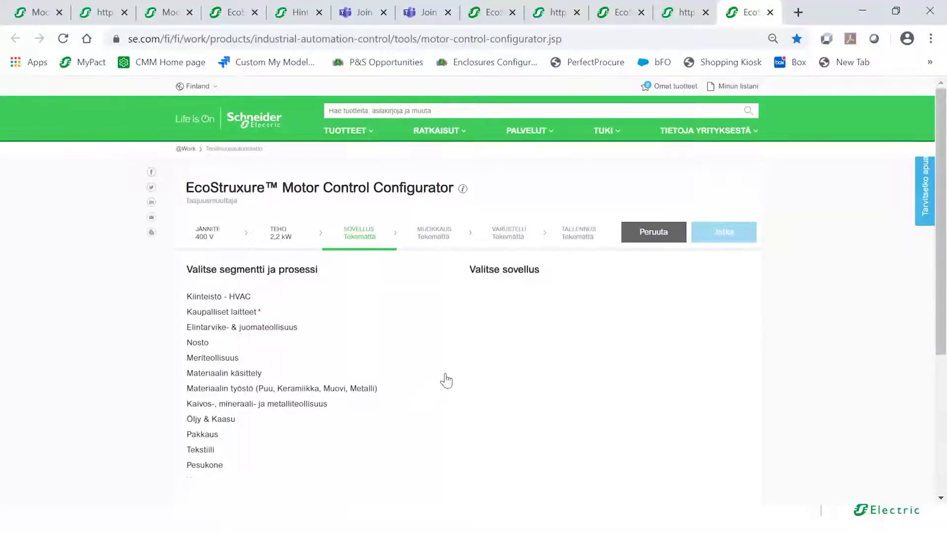
pyautogui.moveTo(457, 364); pyautogui.dragTo(457, 360)
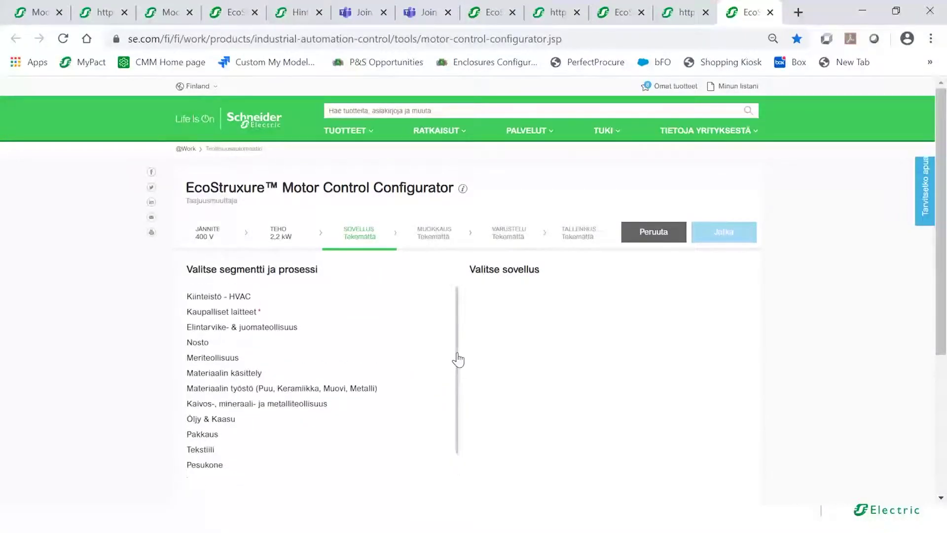
pyautogui.click(227, 375)
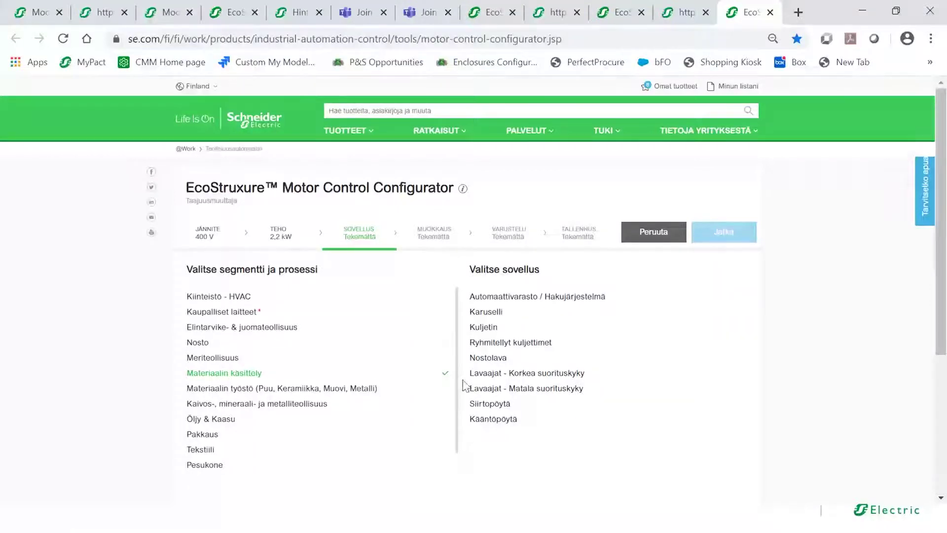
pyautogui.click(483, 328)
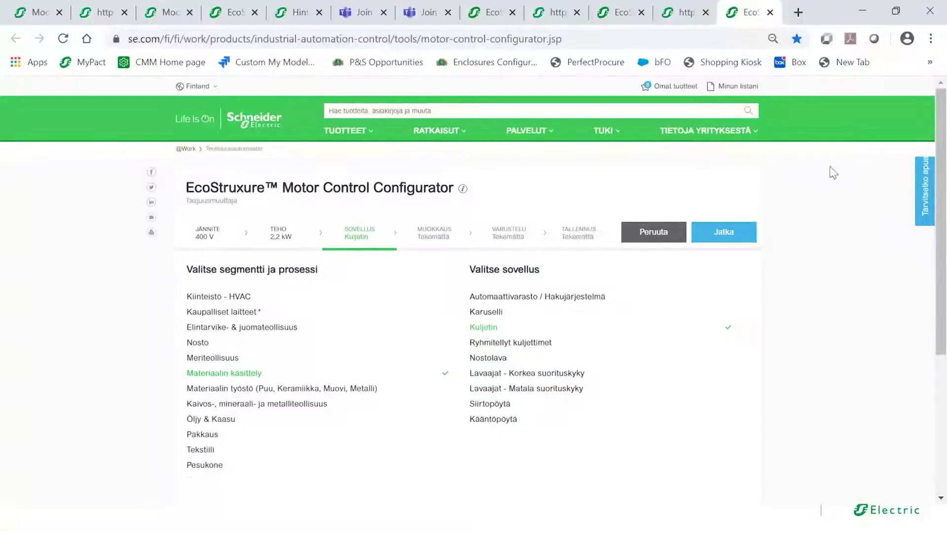
pyautogui.click(720, 237)
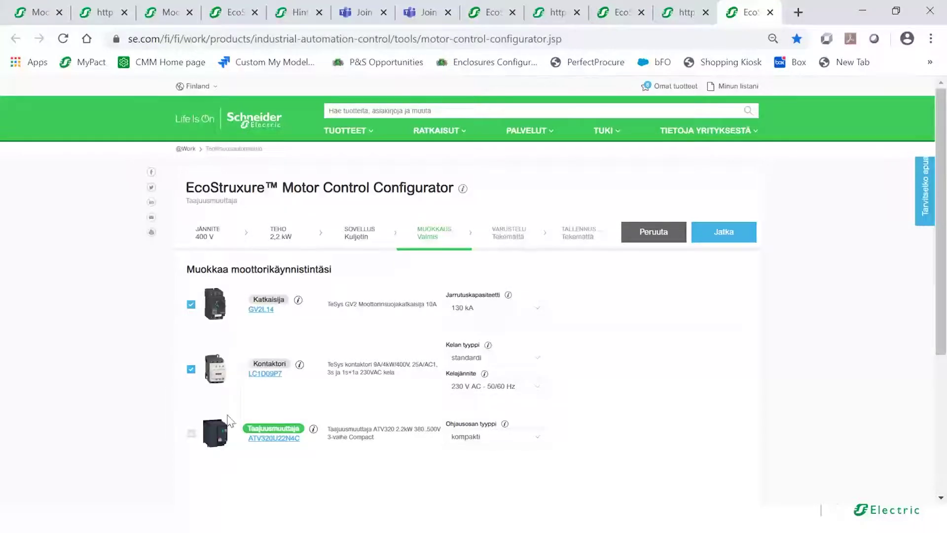
# - Keep 130 kA breaking capacity and change the contactor coil to pieni virrankulutus, giving LC1D09BL
pyautogui.click(536, 314)
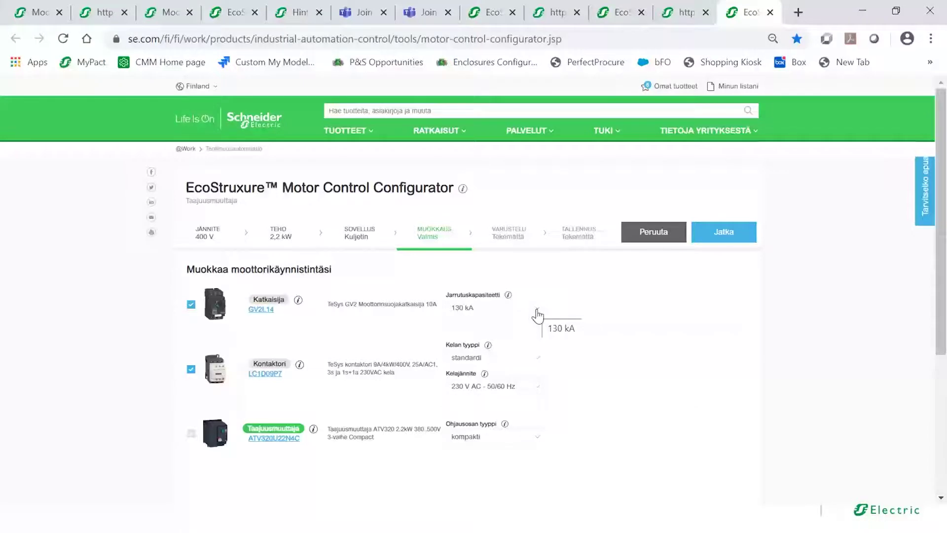
pyautogui.click(537, 314)
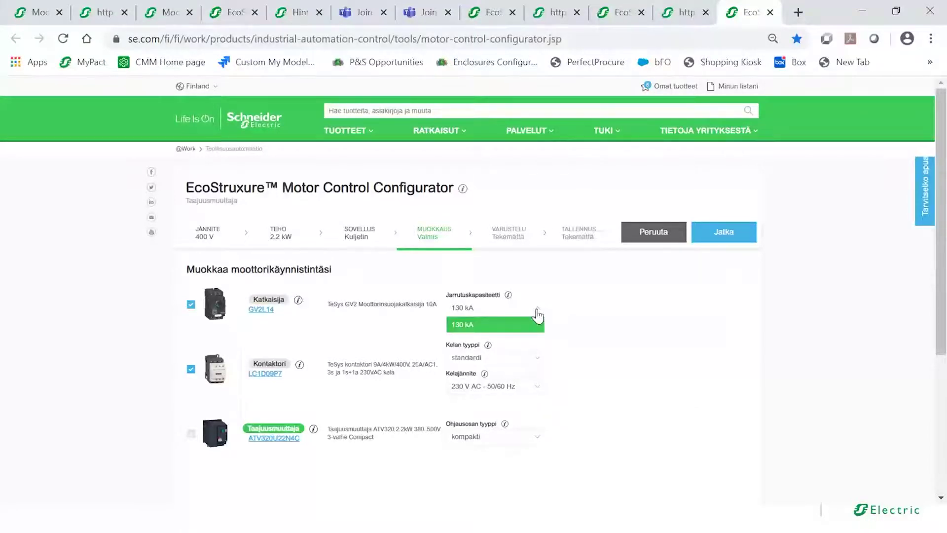
pyautogui.click(536, 315)
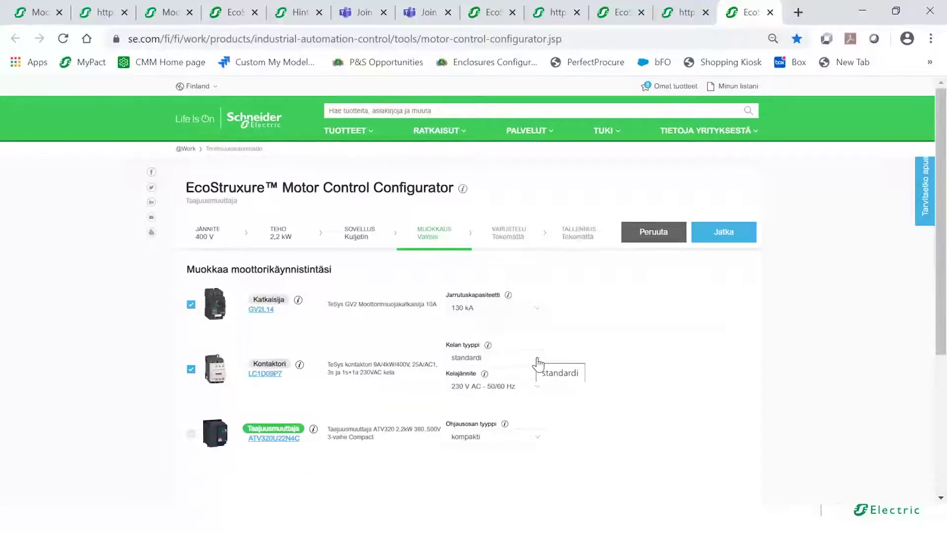
pyautogui.click(538, 364)
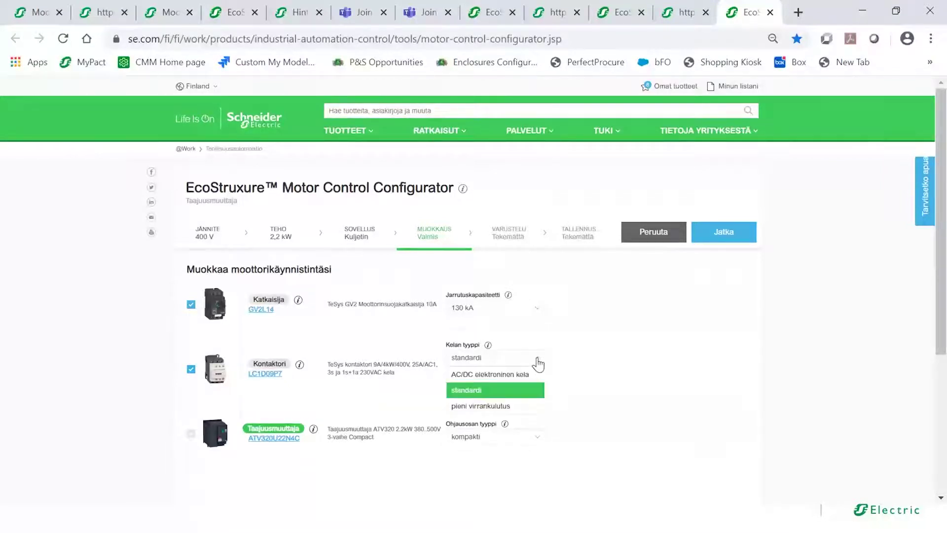
pyautogui.click(507, 410)
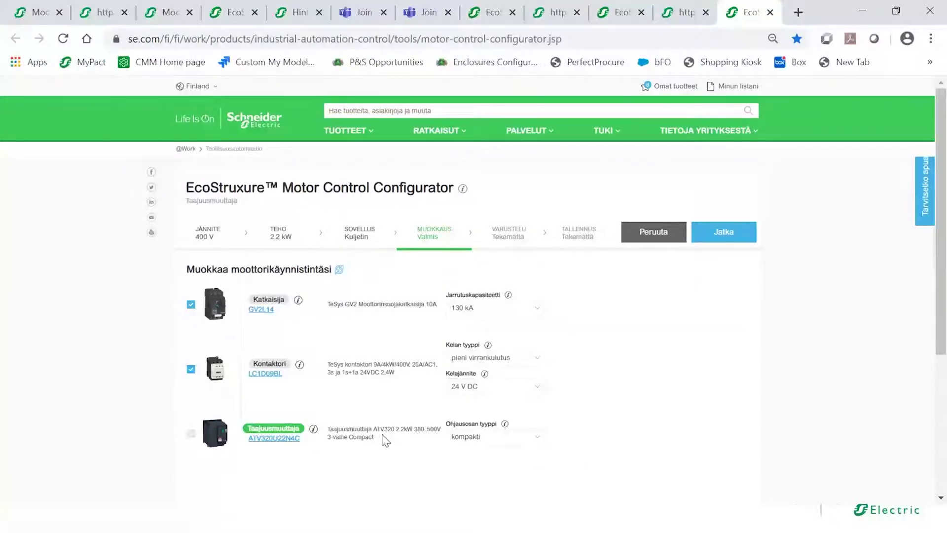
pyautogui.moveTo(382, 429); pyautogui.dragTo(390, 428)
# - Switch the drive control unit to kirja (ATV320U22N4B), toggle the Kontaktori back on, and continue to accessories
pyautogui.click(539, 439)
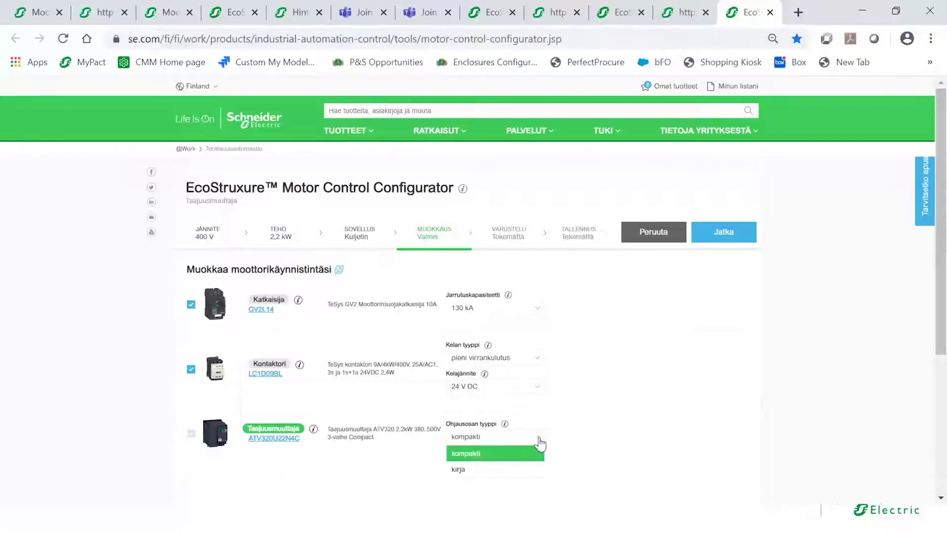
pyautogui.click(462, 471)
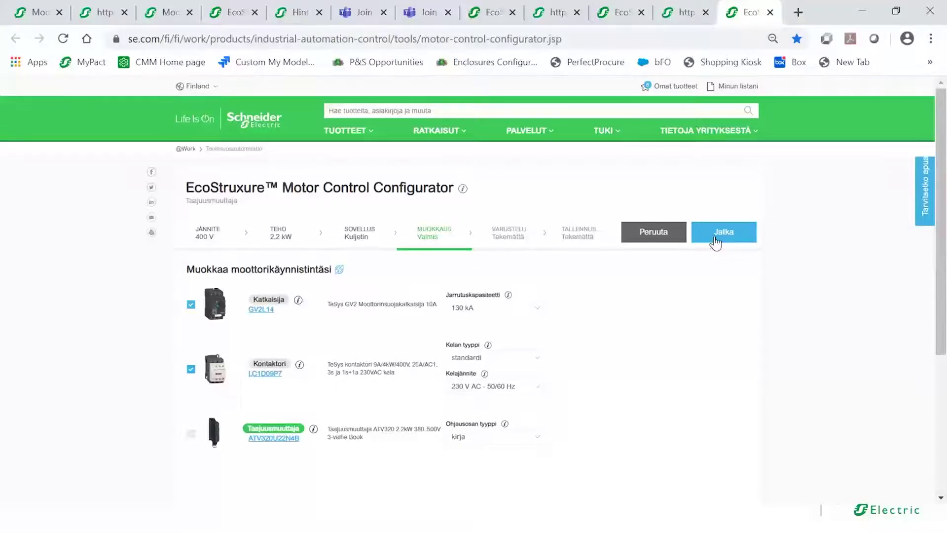
pyautogui.click(191, 370)
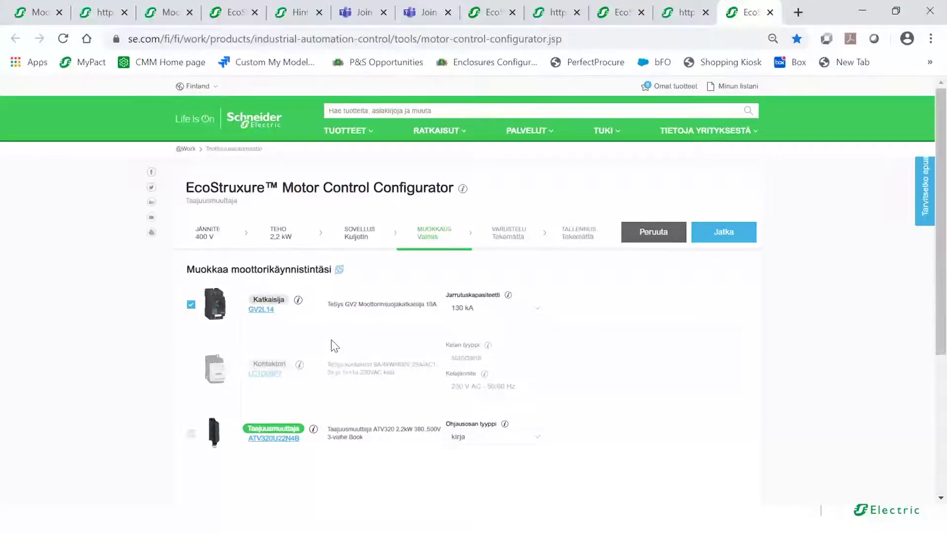
pyautogui.click(191, 370)
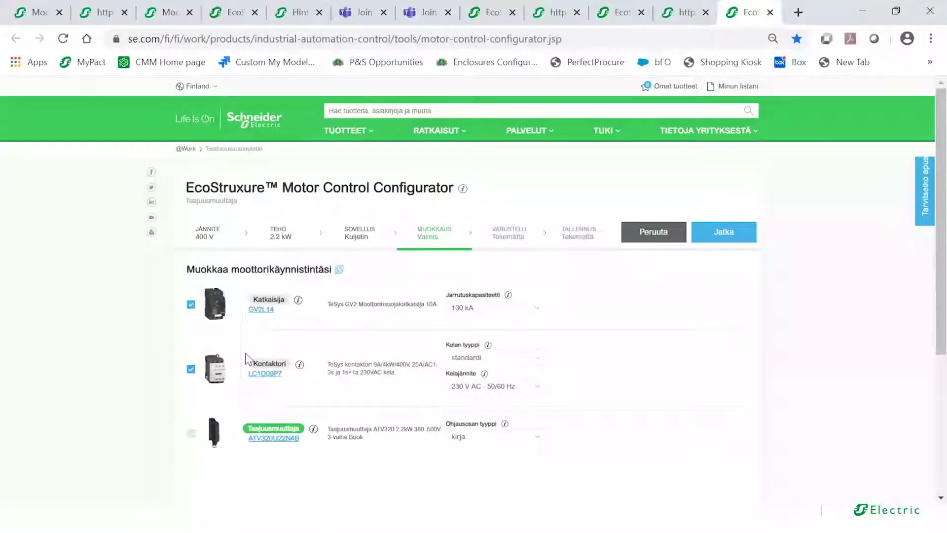
pyautogui.click(709, 233)
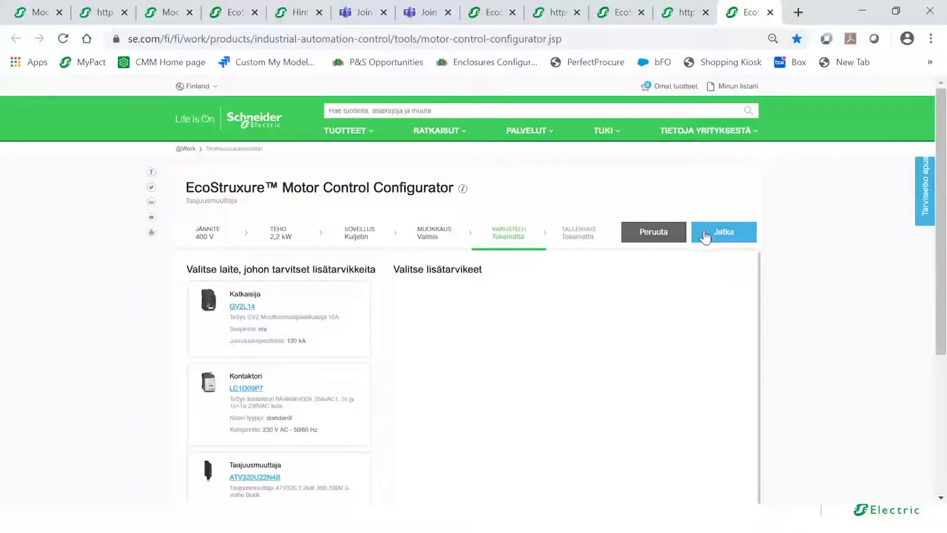
# - Review the Katkaisija, Kontaktori and Taajuusmuuttaja accessory lists, then move on without adding any
pyautogui.moveTo(942, 173); pyautogui.dragTo(939, 210)
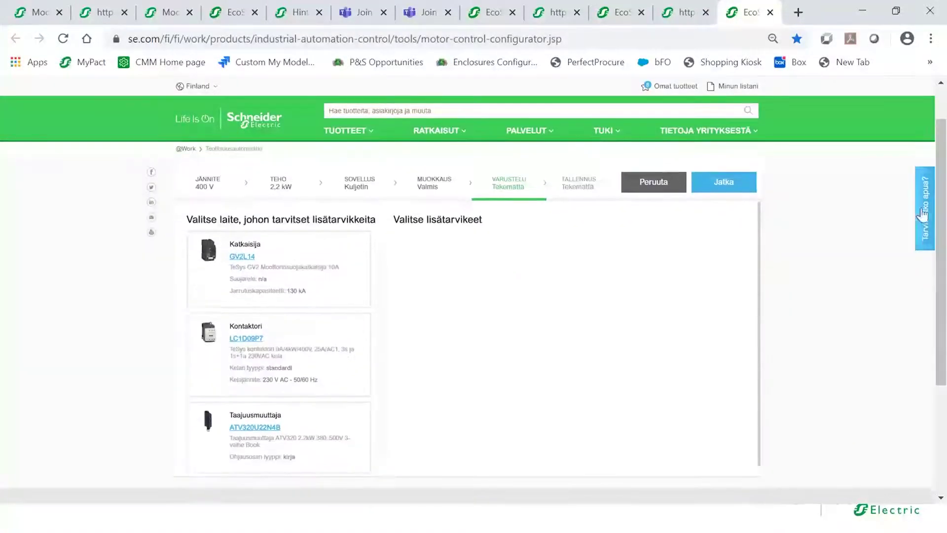
pyautogui.click(347, 279)
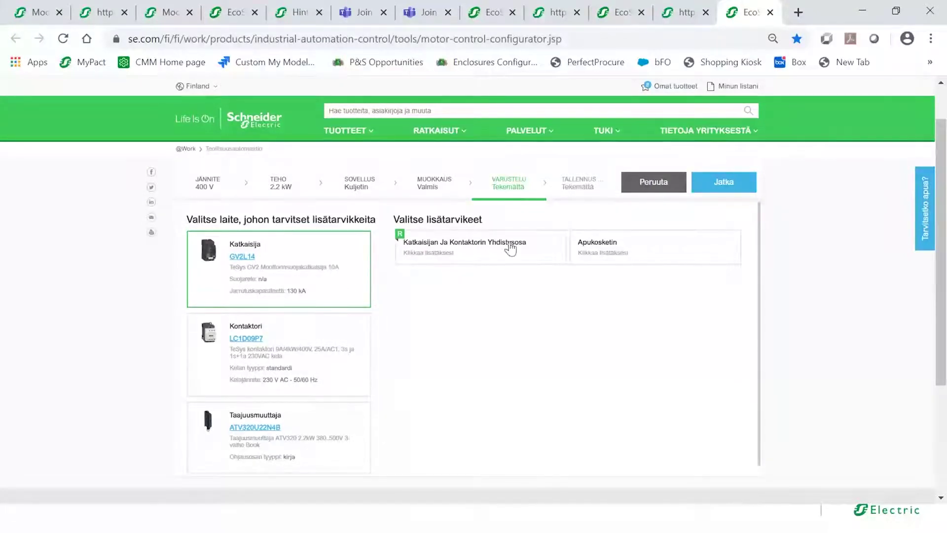
pyautogui.click(245, 364)
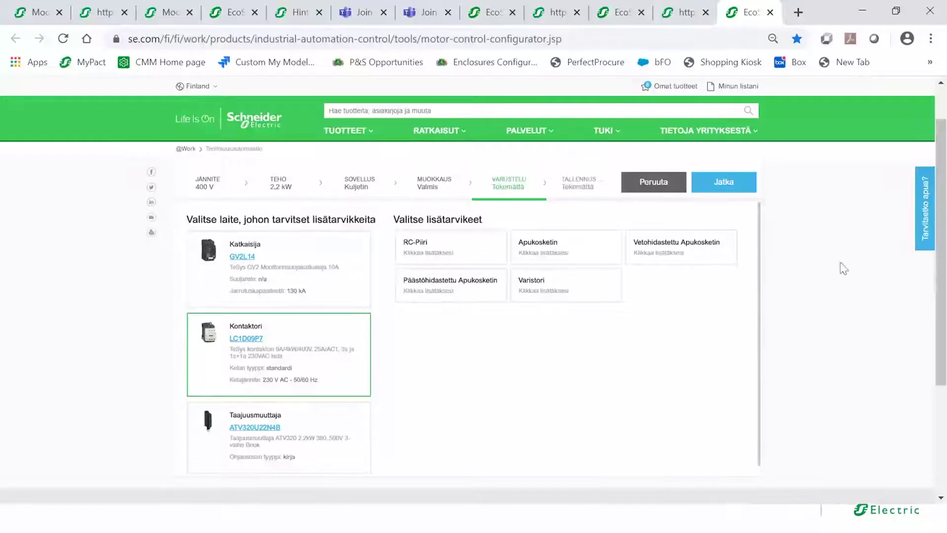
pyautogui.scroll(-1, 894, 278)
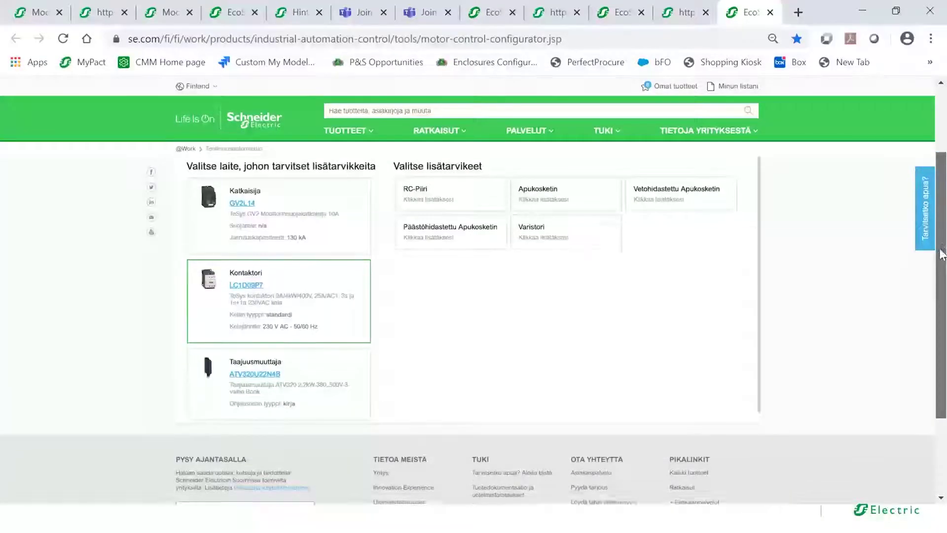
pyautogui.click(340, 365)
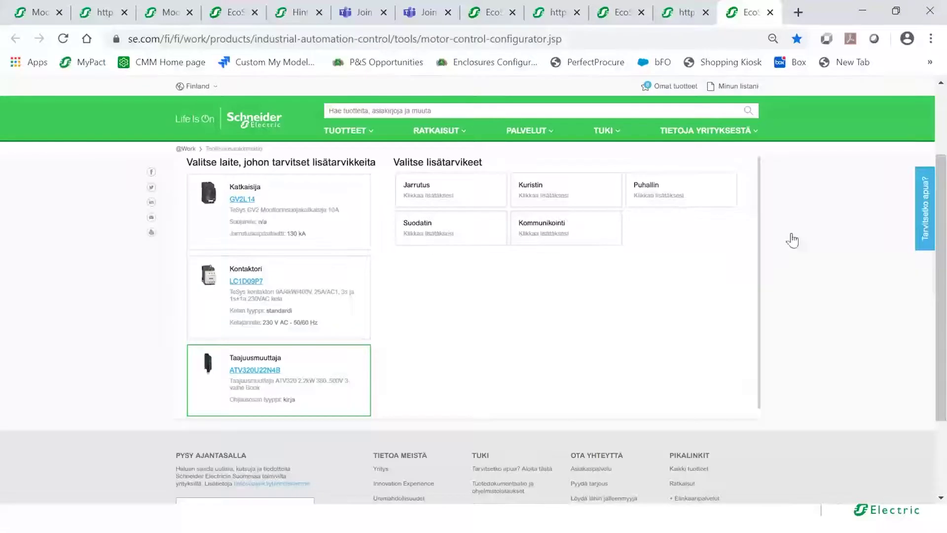
pyautogui.moveTo(940, 288); pyautogui.dragTo(942, 251)
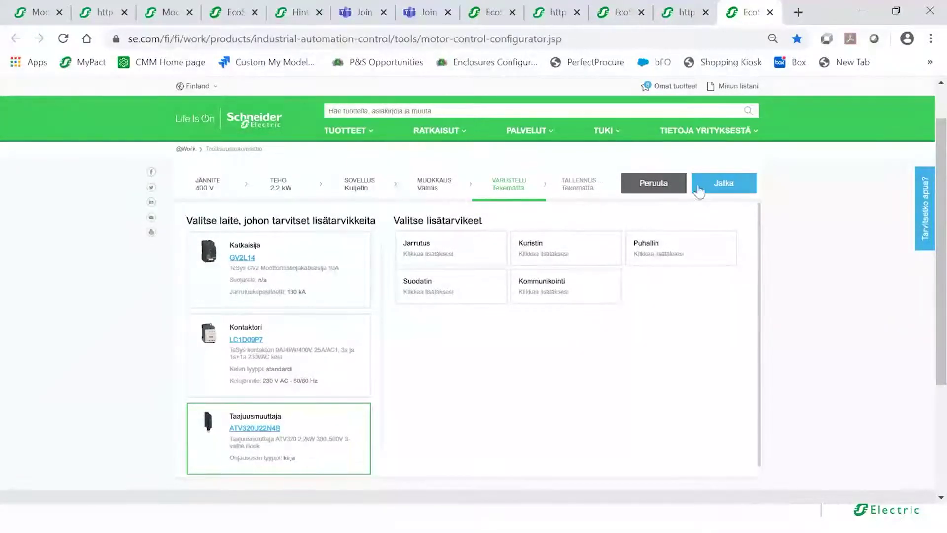
pyautogui.click(723, 182)
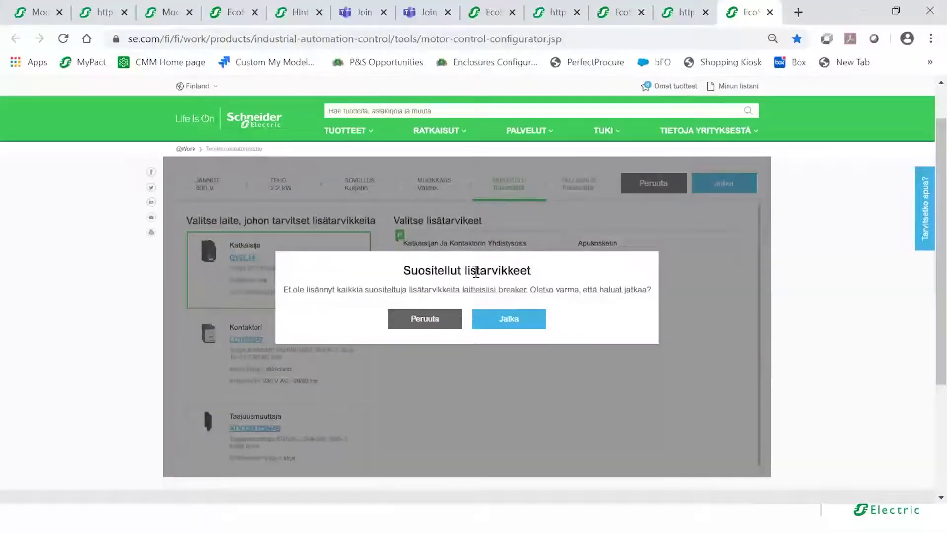
# - Continue without recommended accessories, review the TALLENNUS summary, and discard it for the start page
pyautogui.click(499, 323)
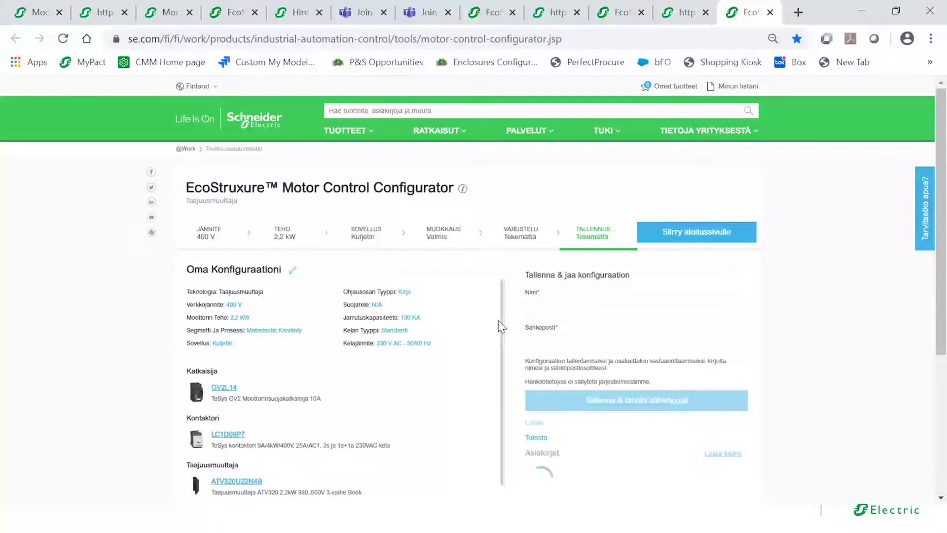
pyautogui.moveTo(942, 195); pyautogui.dragTo(931, 235)
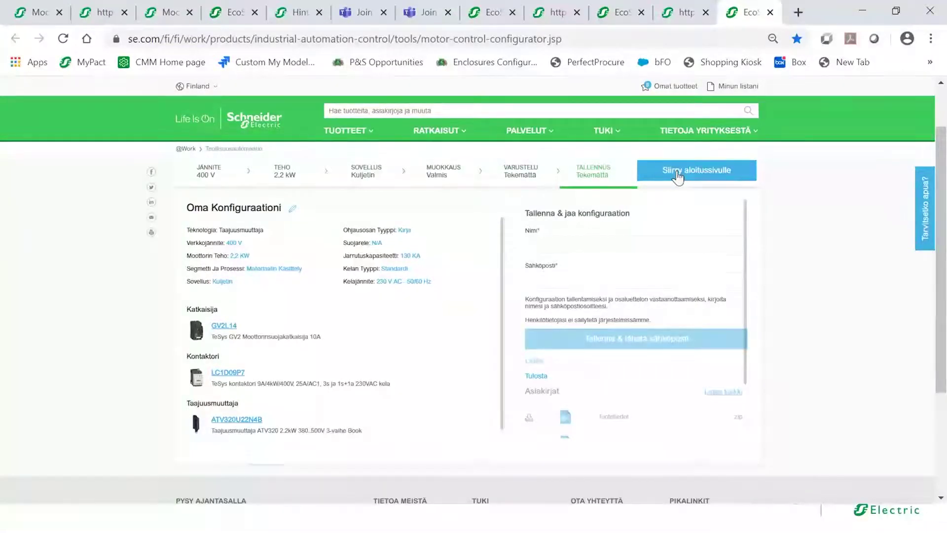
pyautogui.click(677, 175)
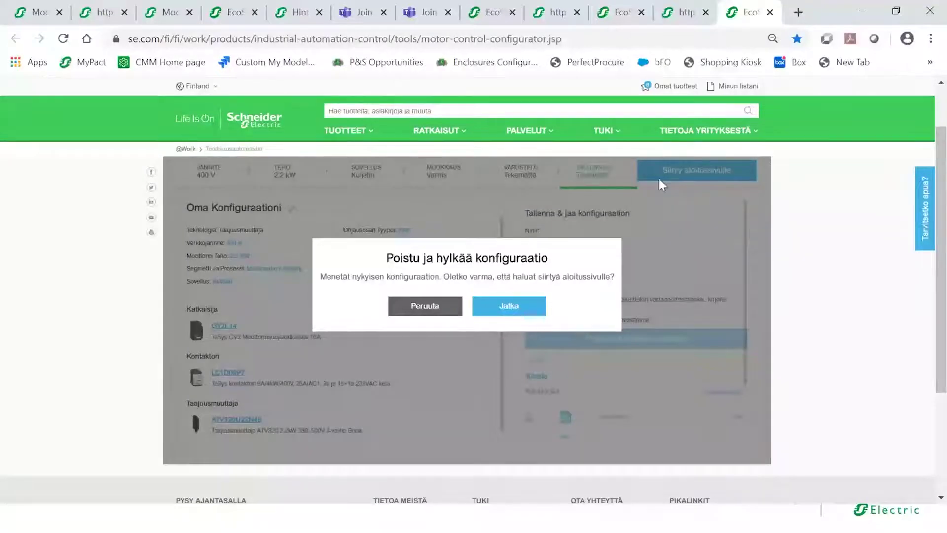
pyautogui.click(518, 309)
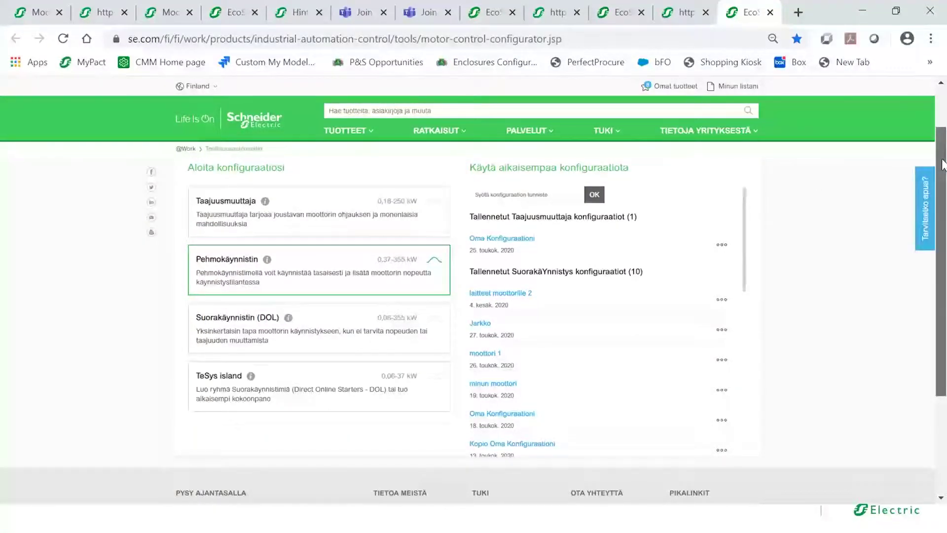
# - Start a new Pehmokäynnistin configuration with 690 V mains voltage and 110 kW motor power
pyautogui.scroll(2, 878, 176)
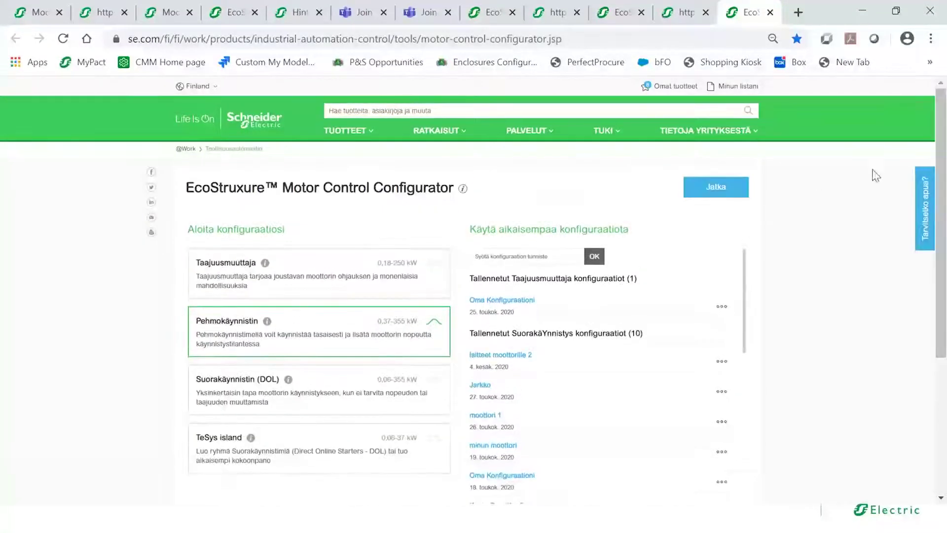
pyautogui.click(740, 191)
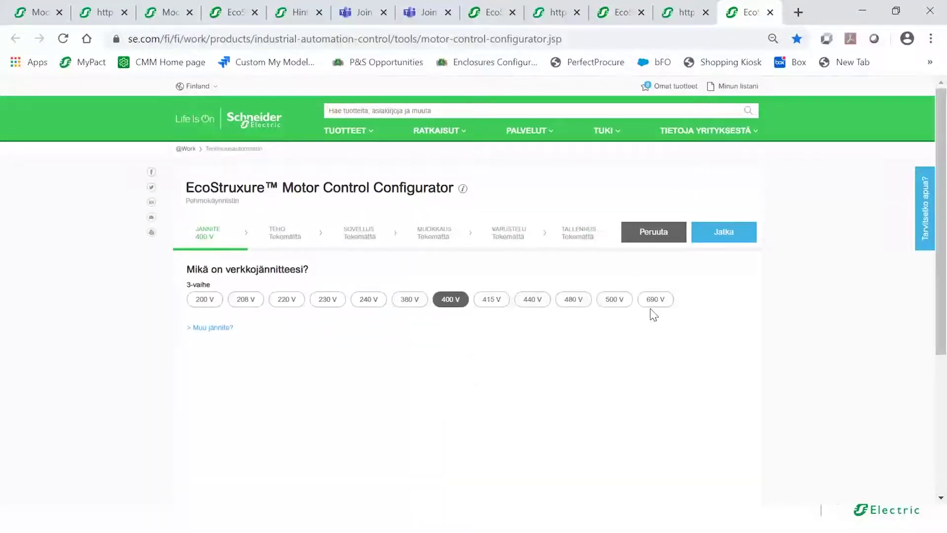
pyautogui.click(655, 304)
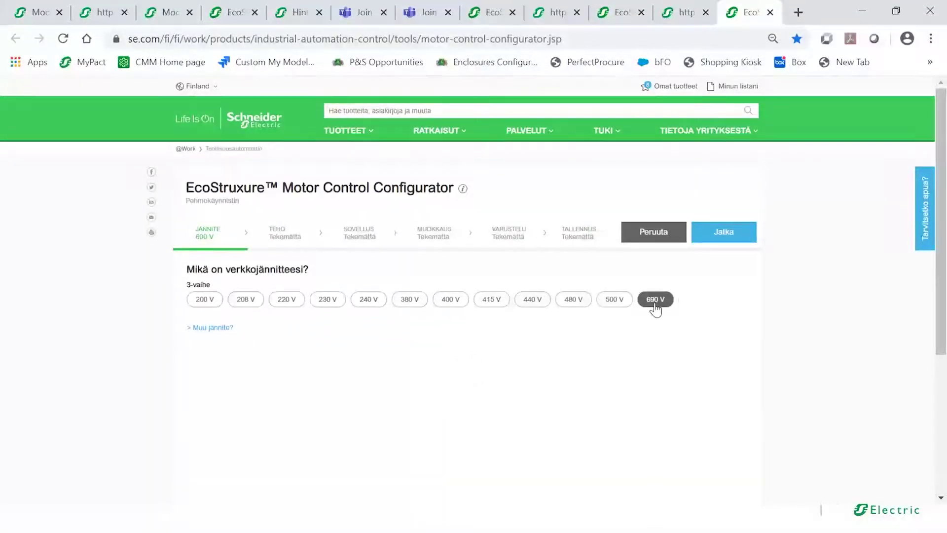
pyautogui.click(718, 241)
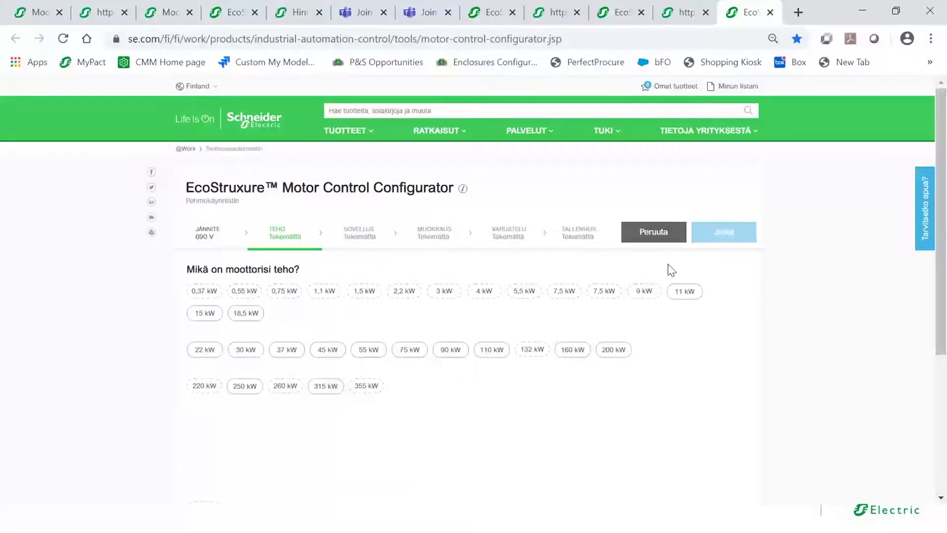
pyautogui.click(490, 352)
# - Set the soft starter's segment to Öljy & Kaasu and its application to Vedensyöttöpumppu
pyautogui.click(723, 234)
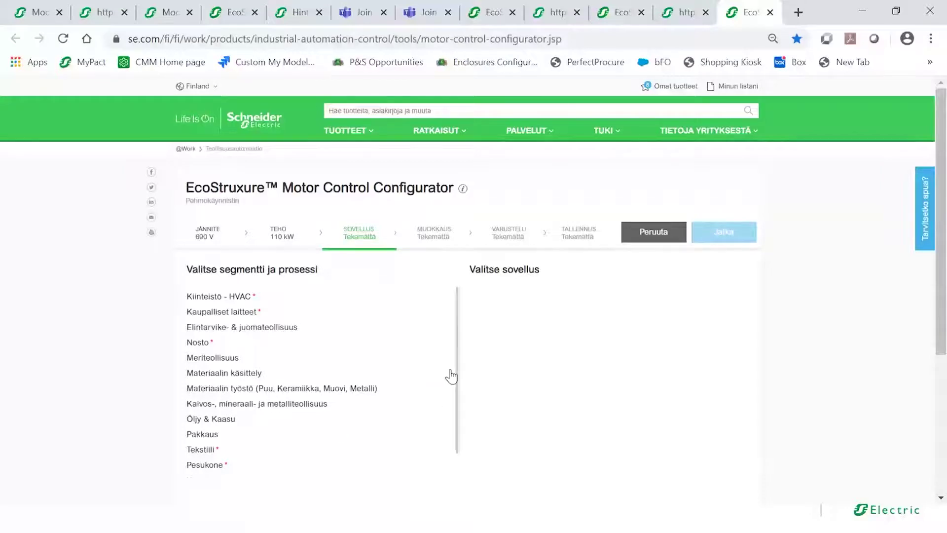
pyautogui.moveTo(456, 373); pyautogui.dragTo(452, 419)
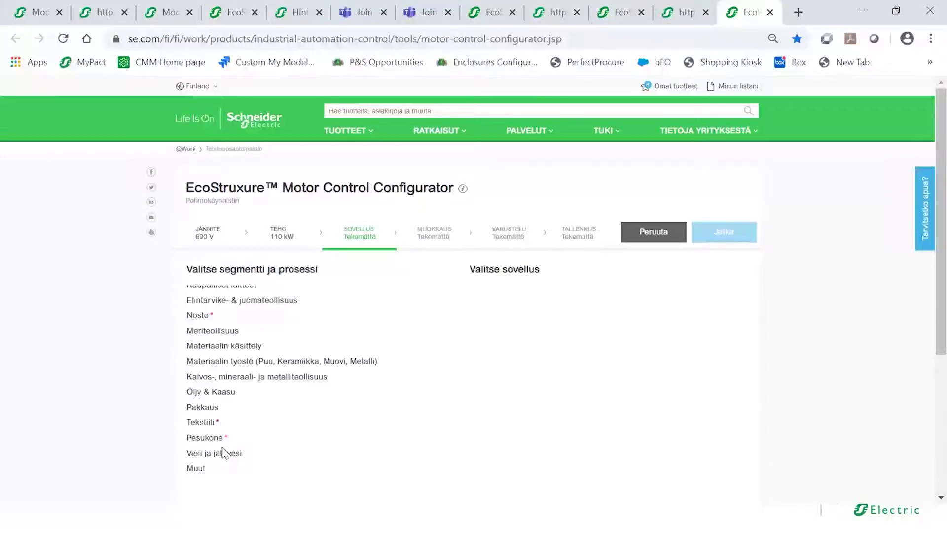
pyautogui.click(218, 392)
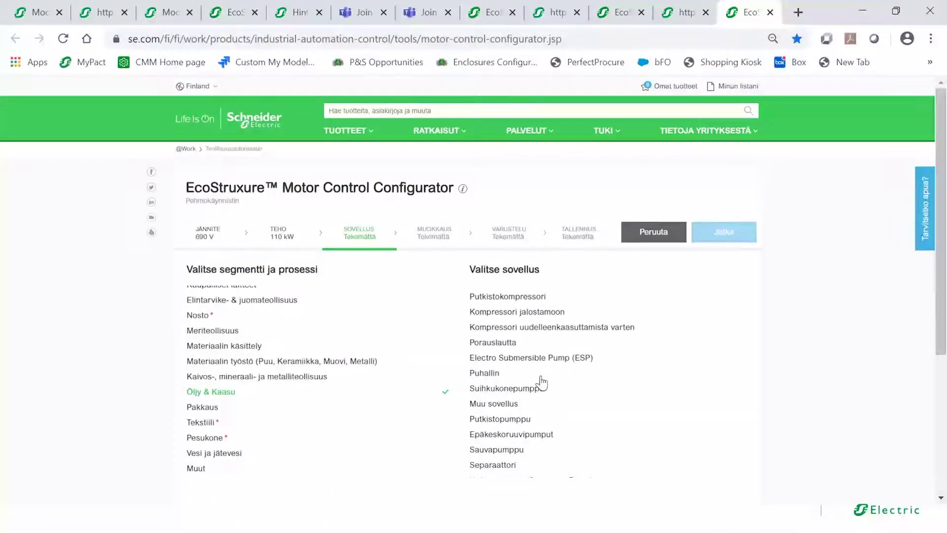
pyautogui.scroll(-1, 741, 325)
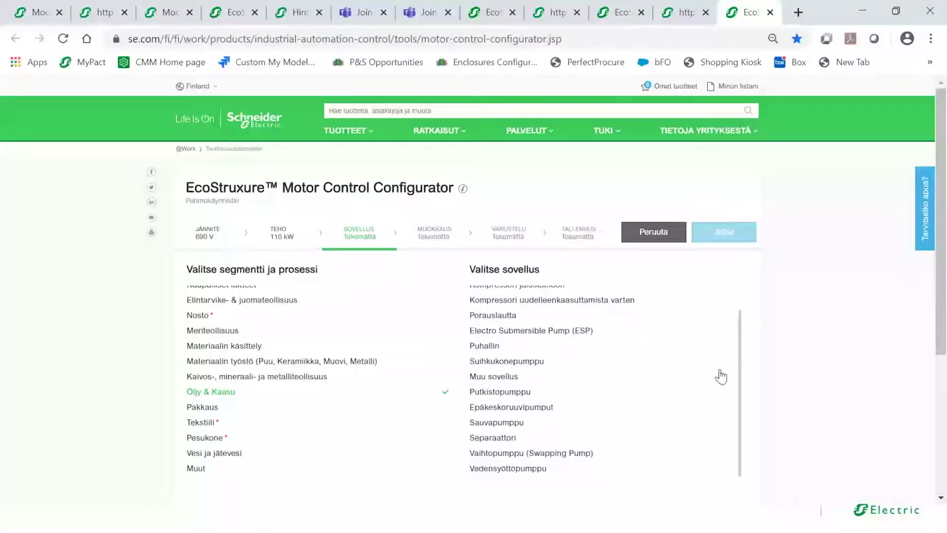
pyautogui.click(522, 468)
pyautogui.click(723, 233)
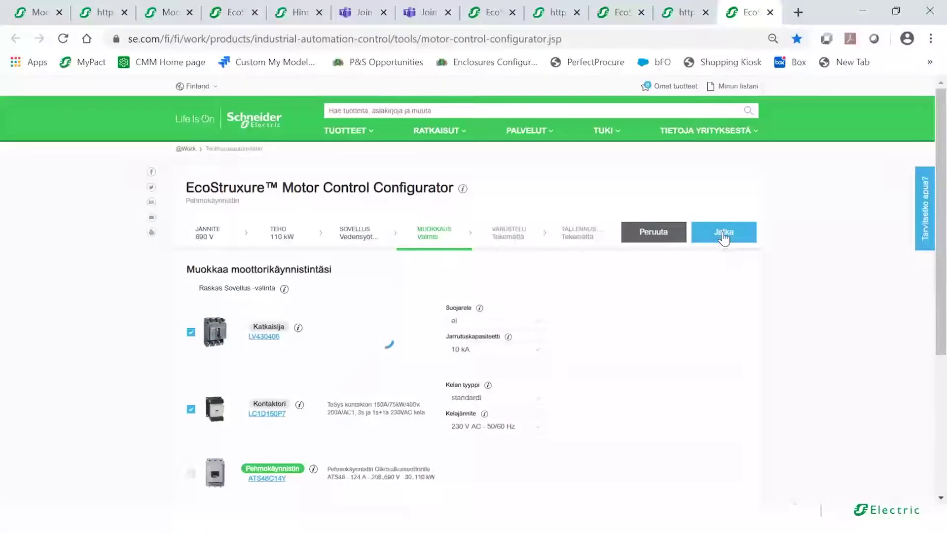
# - Set the Jarrutuskapasiteetti to 20 kA, changing the breaker to LV430405
pyautogui.moveTo(943, 192); pyautogui.dragTo(944, 239)
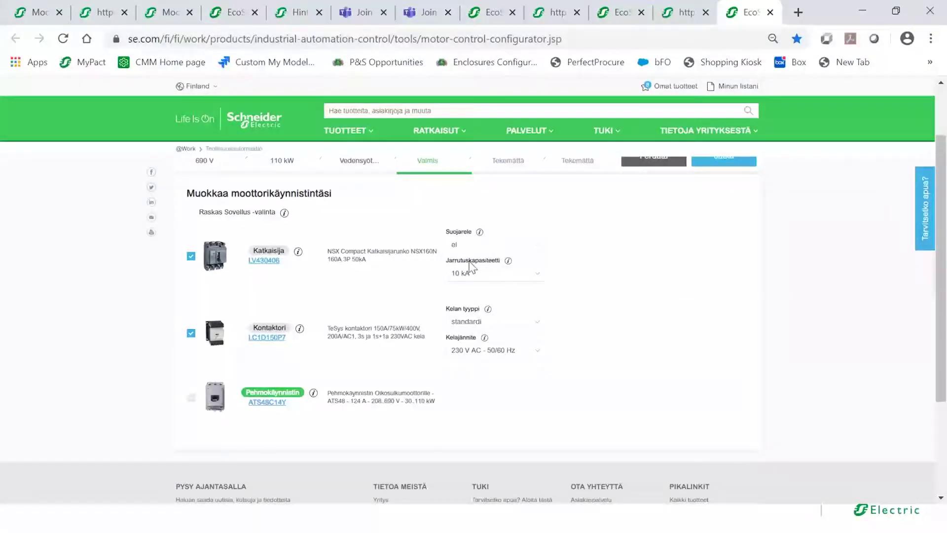
pyautogui.click(541, 278)
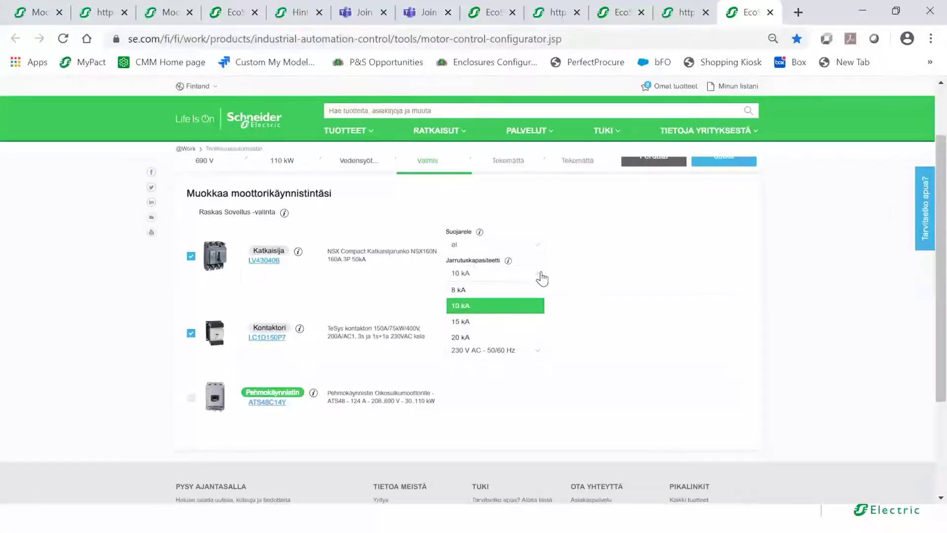
pyautogui.click(474, 340)
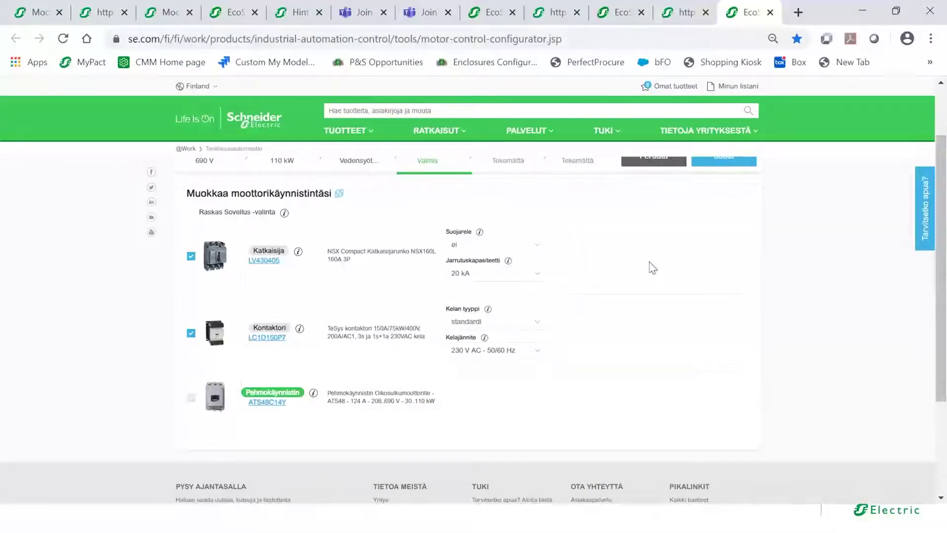
pyautogui.scroll(1, 940, 253)
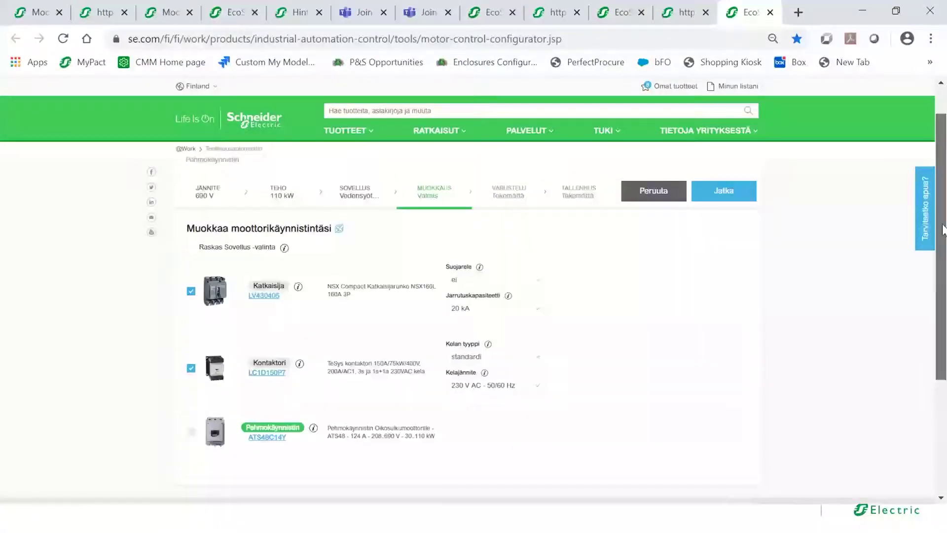
pyautogui.click(727, 194)
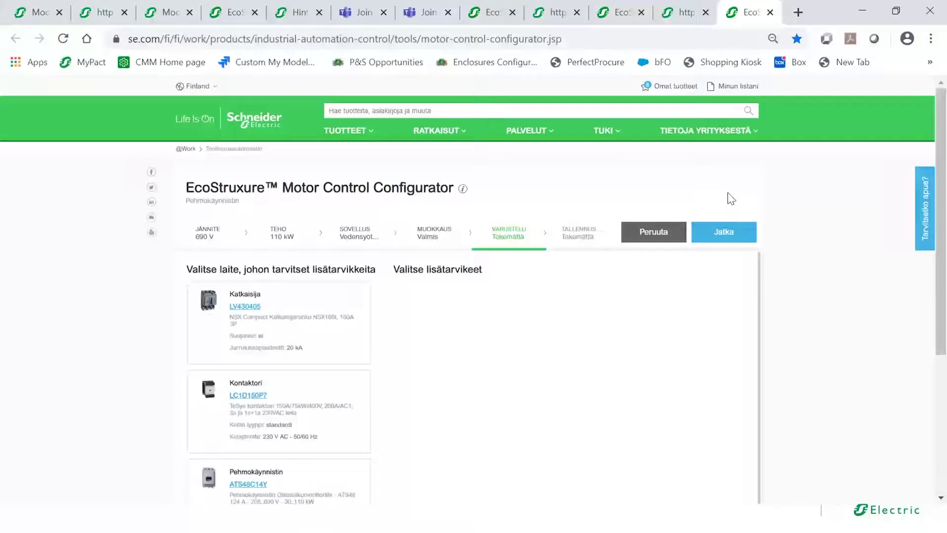
# - Add the built-in LV430500 Suojarele - Oikosulkusuoja relay to the Katkaisija breaker
pyautogui.click(315, 340)
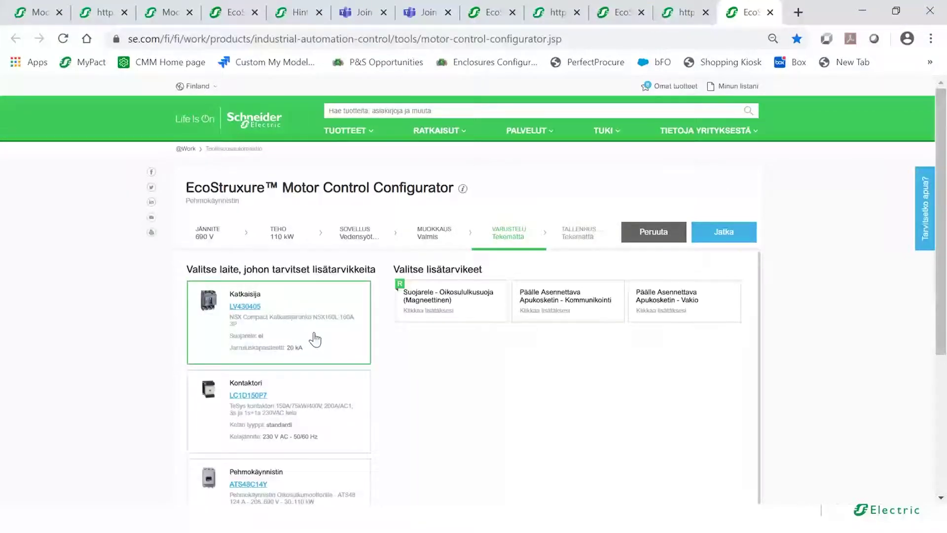
pyautogui.click(429, 307)
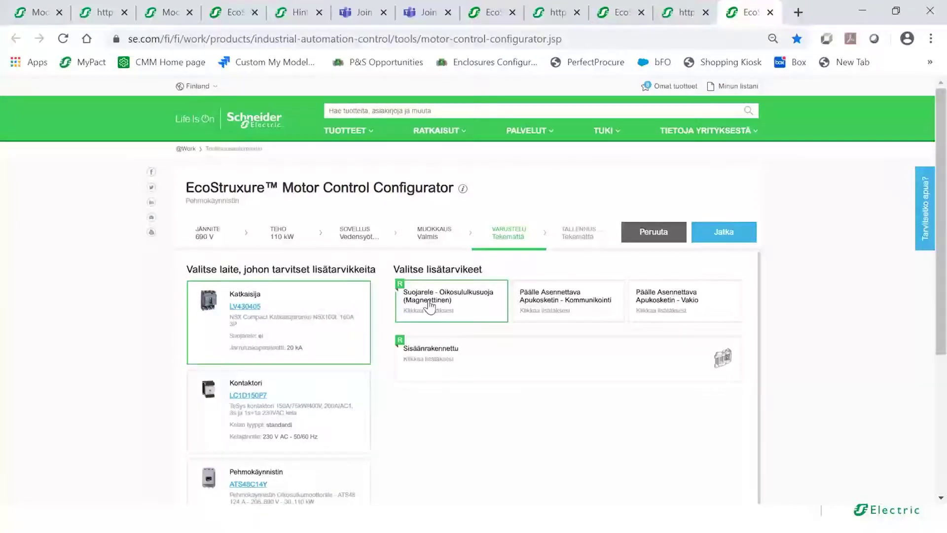
pyautogui.click(438, 355)
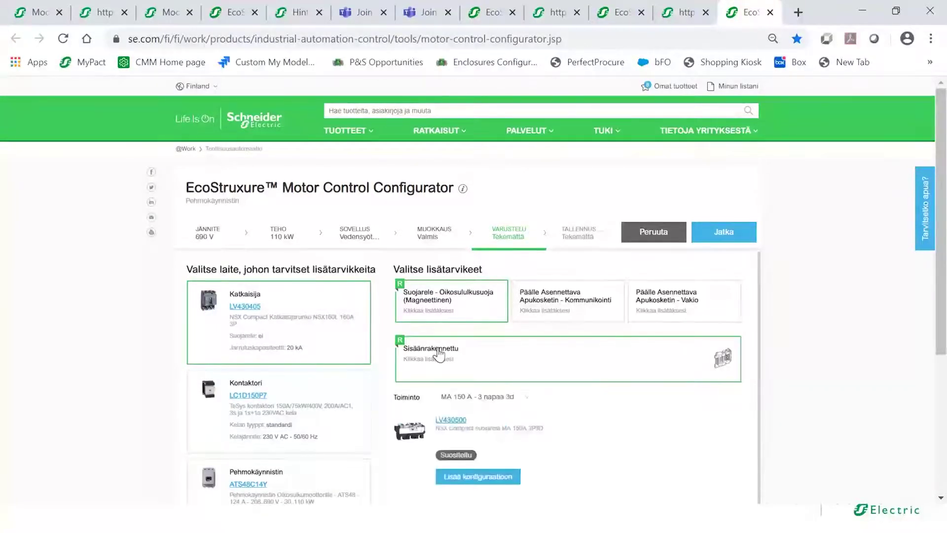
pyautogui.click(482, 476)
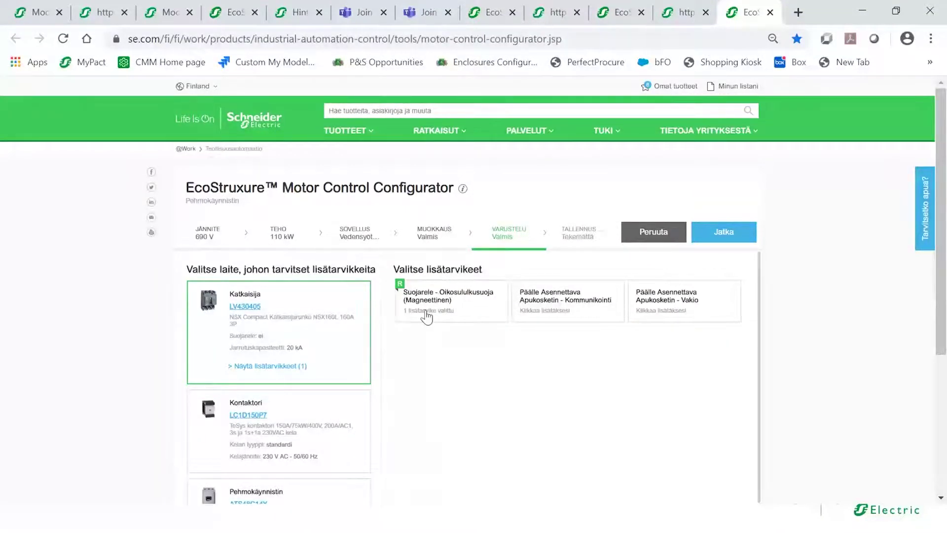
pyautogui.click(716, 233)
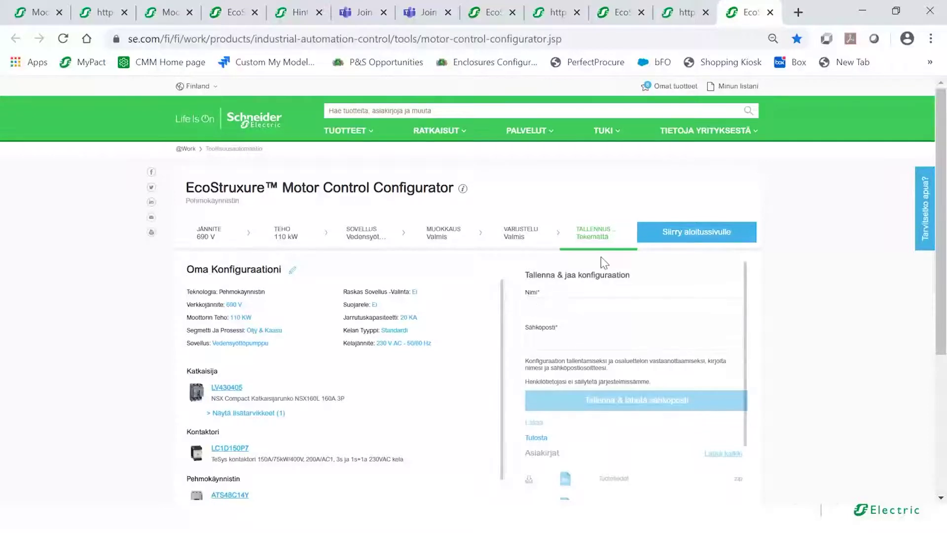
# - Discard the soft starter setup and begin a new TeSys island, My Island
pyautogui.click(662, 231)
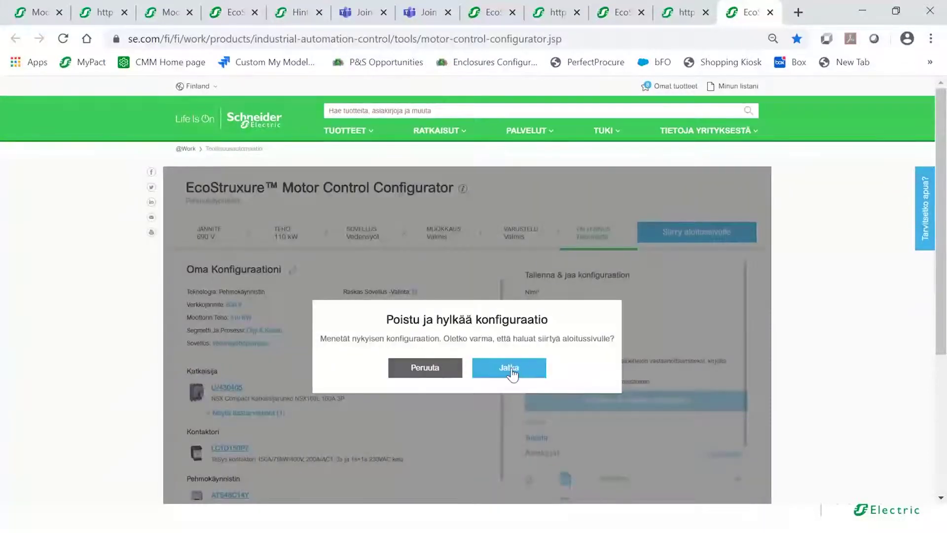
pyautogui.click(511, 371)
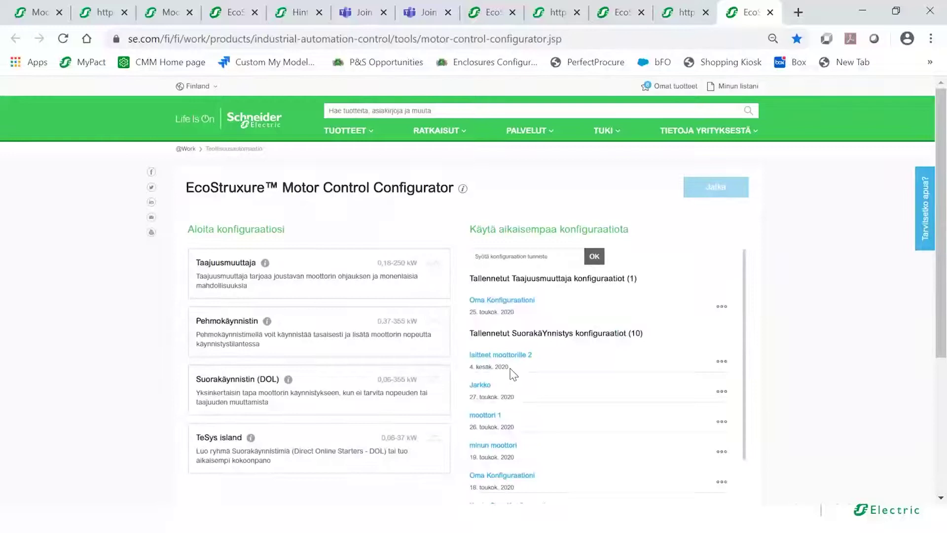
pyautogui.click(338, 458)
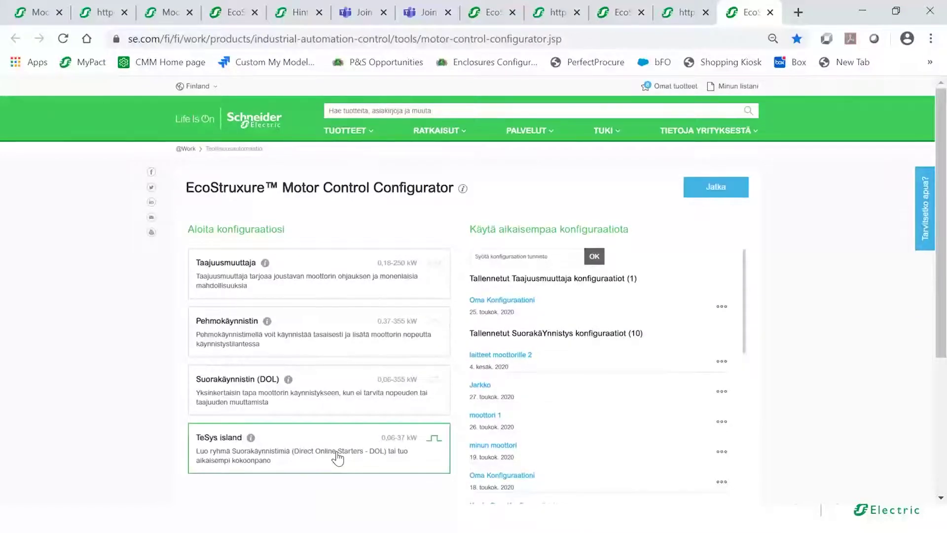
pyautogui.click(708, 195)
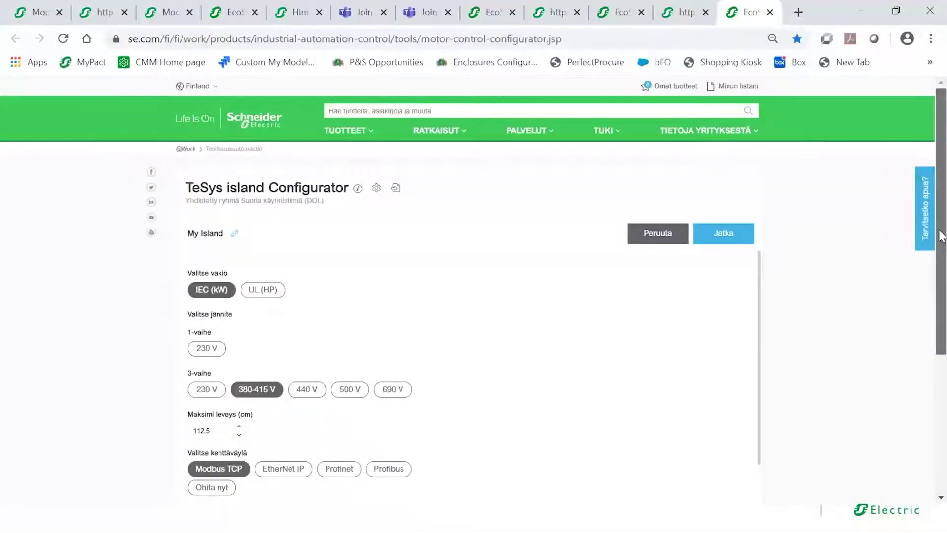
# - Replace the island name 'My Island' with 'laite 4'
pyautogui.moveTo(938, 239); pyautogui.dragTo(942, 253)
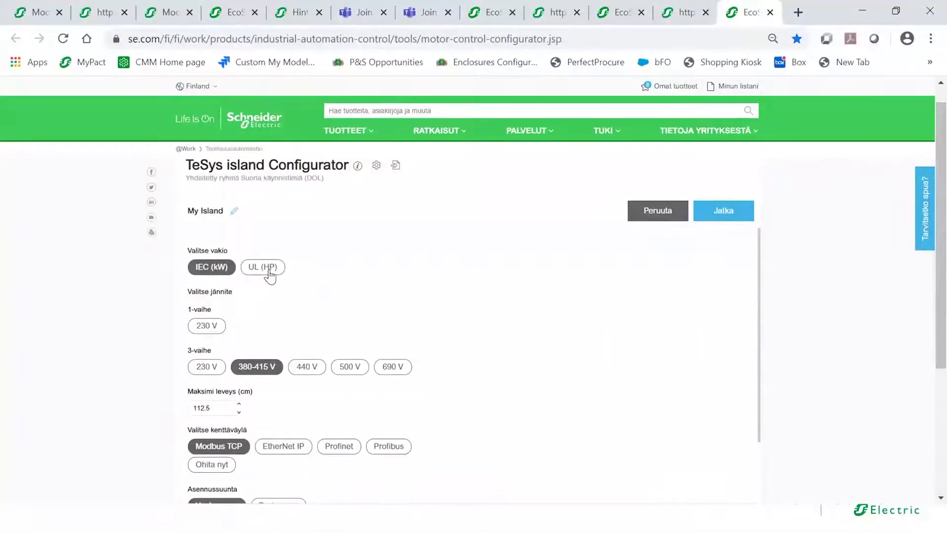
pyautogui.click(234, 211)
pyautogui.moveTo(234, 211); pyautogui.dragTo(184, 207)
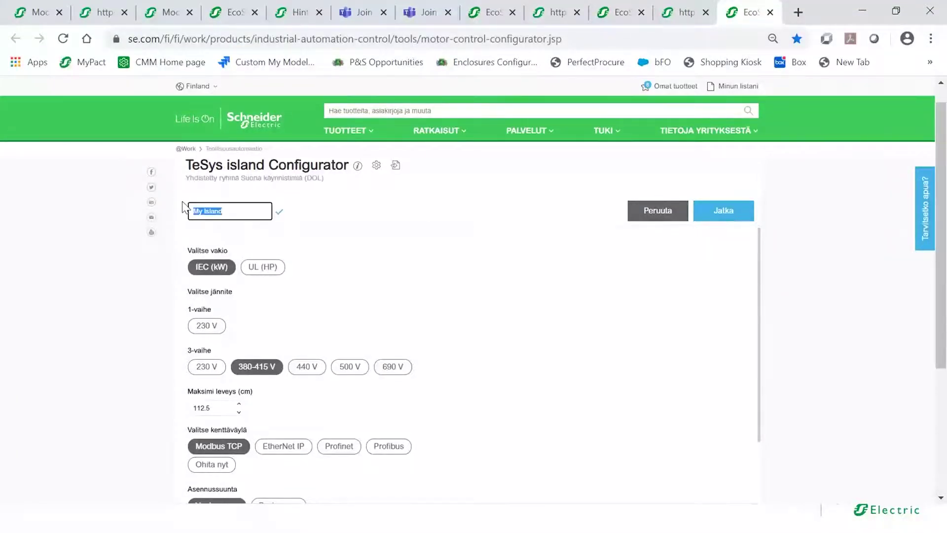
pyautogui.write('ko')
pyautogui.write('e')
pyautogui.press('BackSpace')
pyautogui.press('BackSpace')
pyautogui.write('lai')
pyautogui.click(279, 213)
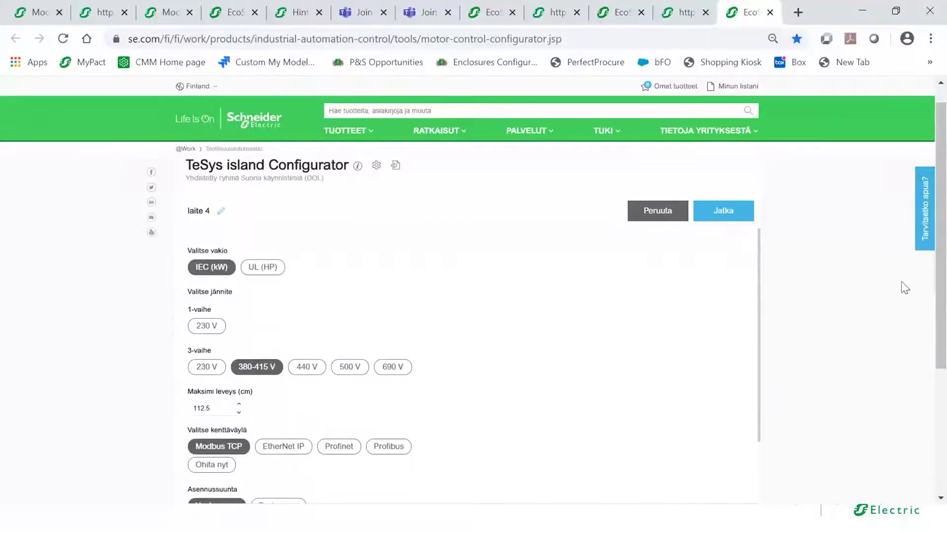
pyautogui.moveTo(941, 264); pyautogui.dragTo(813, 298)
# - Tick Energian valvonta for island laite 4 and continue to the avatar page
pyautogui.moveTo(761, 268); pyautogui.dragTo(452, 355)
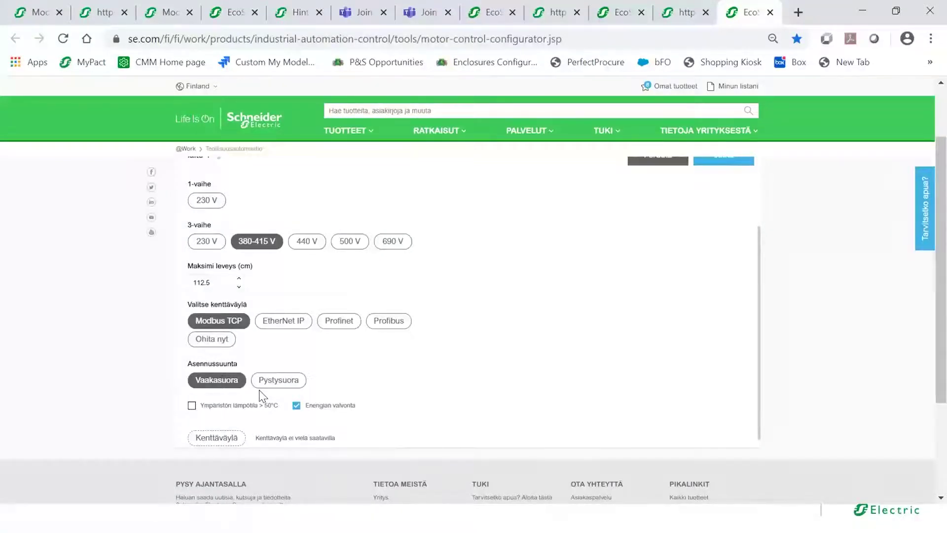
pyautogui.click(297, 406)
pyautogui.moveTo(942, 359); pyautogui.dragTo(944, 318)
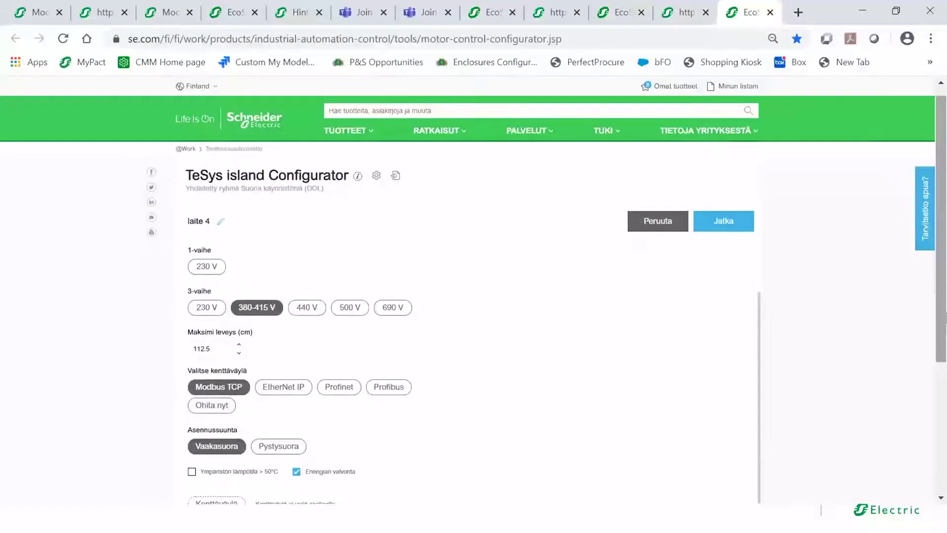
pyautogui.click(702, 228)
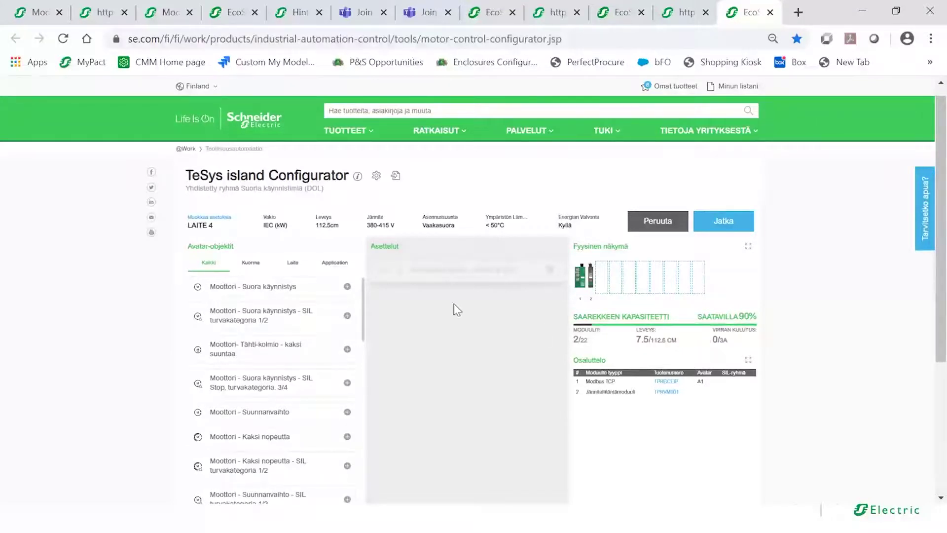
# - Browse the Kuorma, Laite and Application avatar tabs, ending back on Kuorma
pyautogui.click(258, 268)
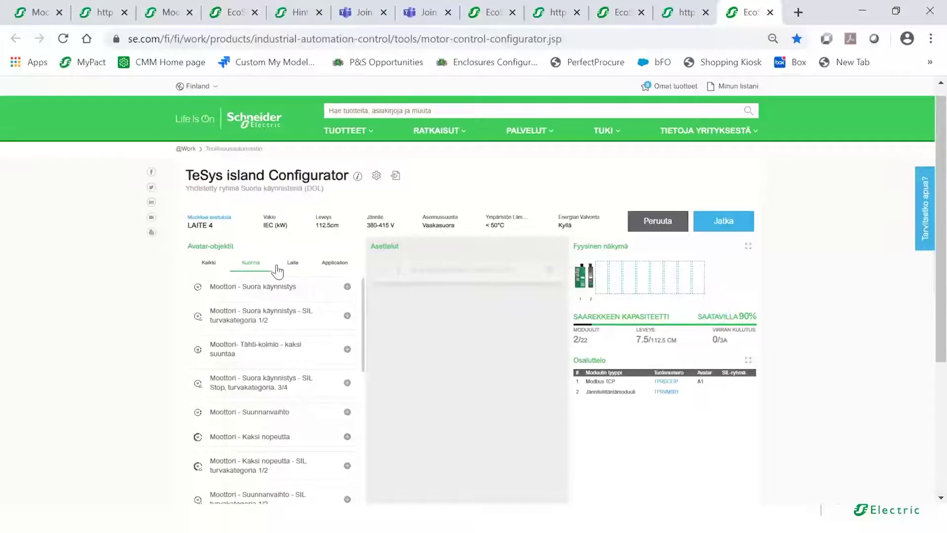
pyautogui.click(293, 265)
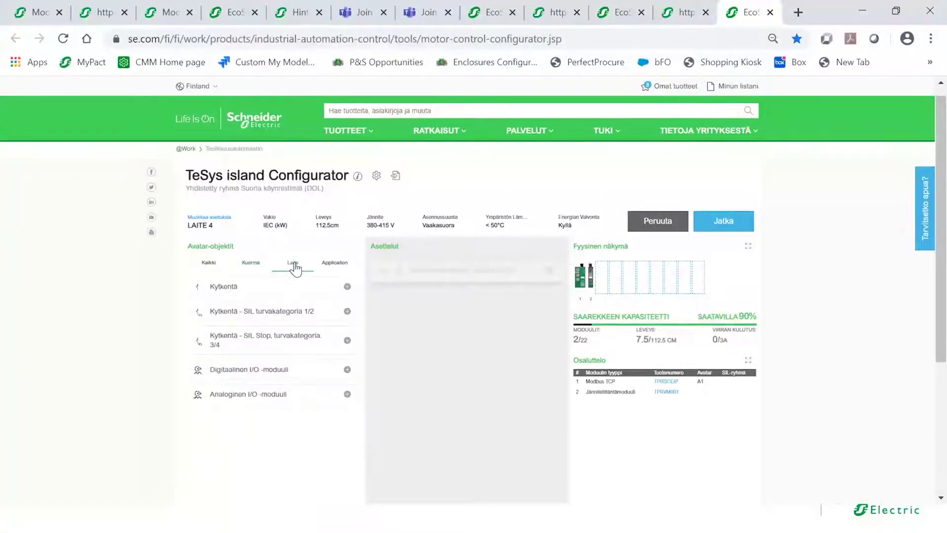
pyautogui.click(333, 265)
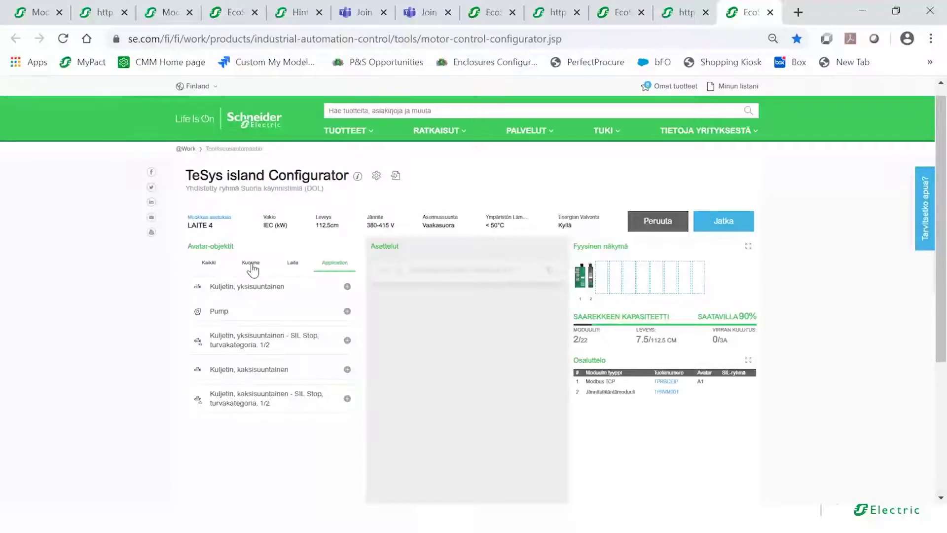
pyautogui.click(251, 263)
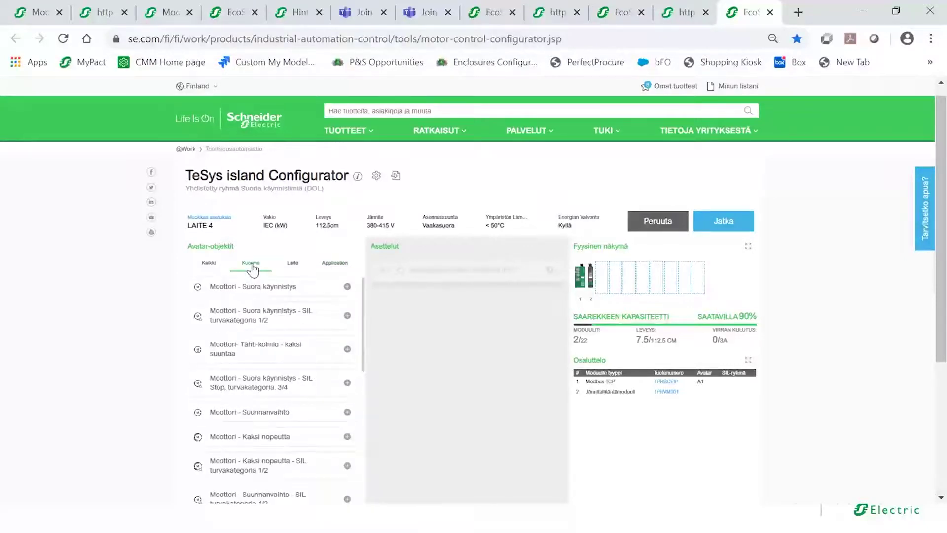
# - Add a Moottori - Suora käynnistys avatar A2 with 11 kW power and Tyyppi 2 protection
pyautogui.click(348, 288)
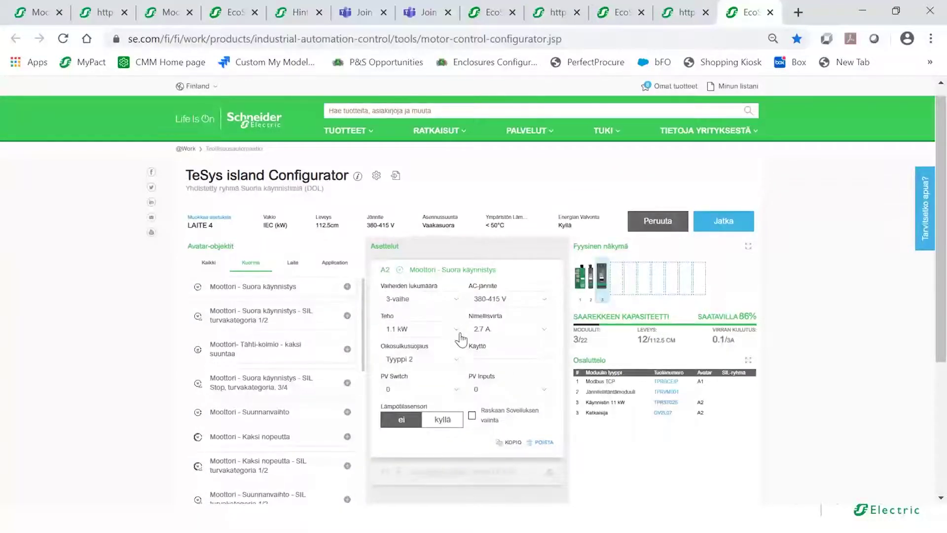
pyautogui.click(458, 333)
pyautogui.moveTo(458, 363); pyautogui.dragTo(458, 409)
pyautogui.click(416, 417)
pyautogui.click(457, 364)
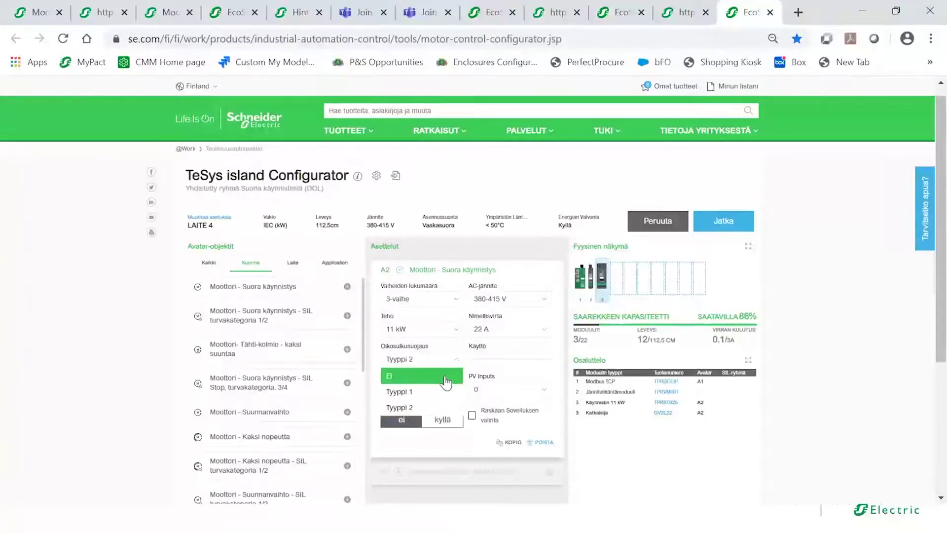
pyautogui.click(415, 408)
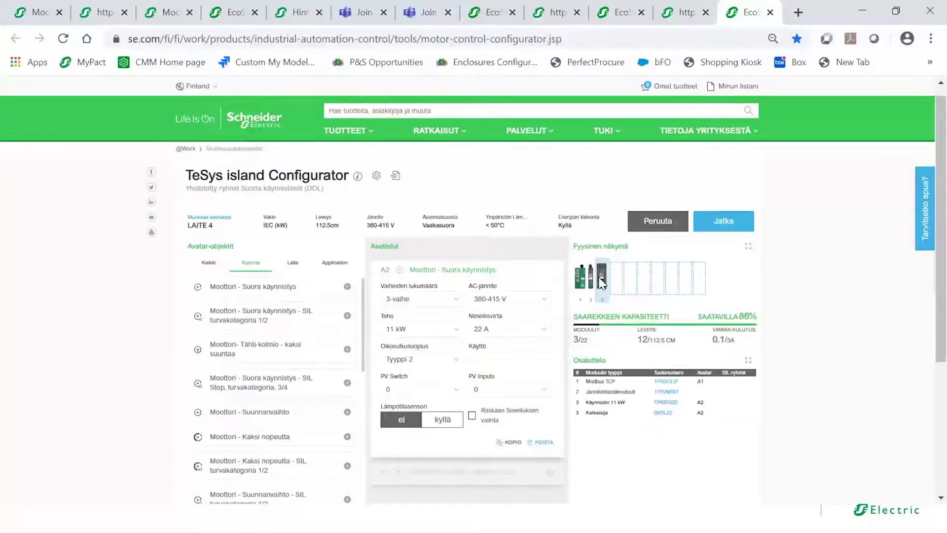
# - Duplicate A2 as A3 and set the copy's power to 0.25 kW
pyautogui.click(512, 443)
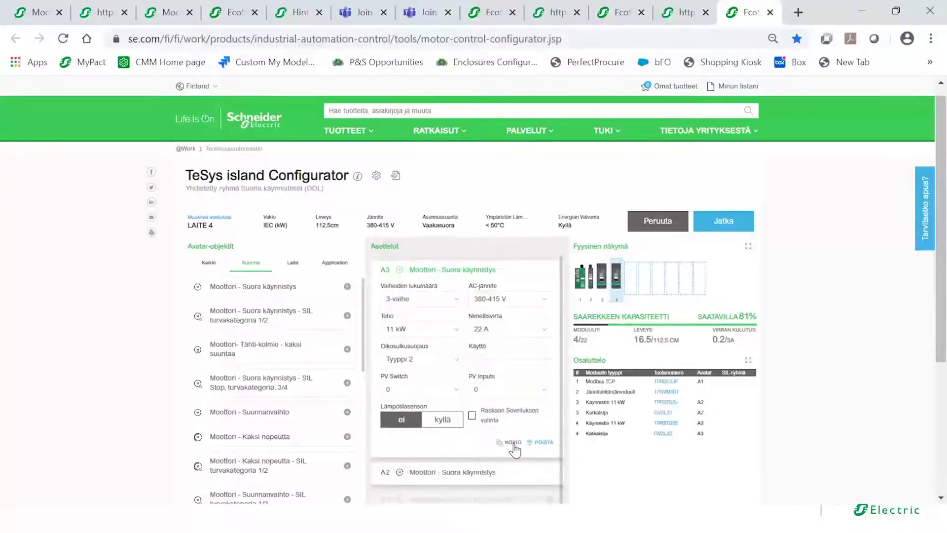
pyautogui.click(458, 328)
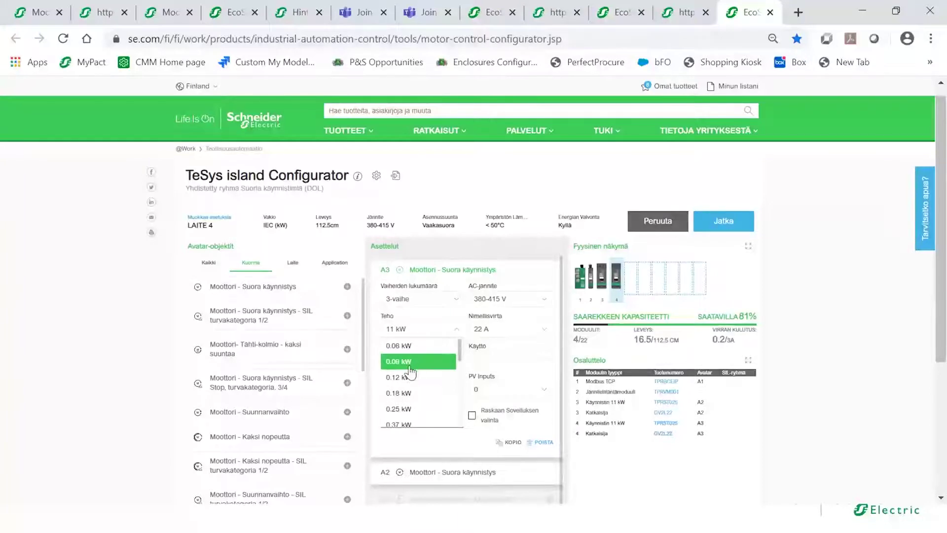
pyautogui.click(403, 409)
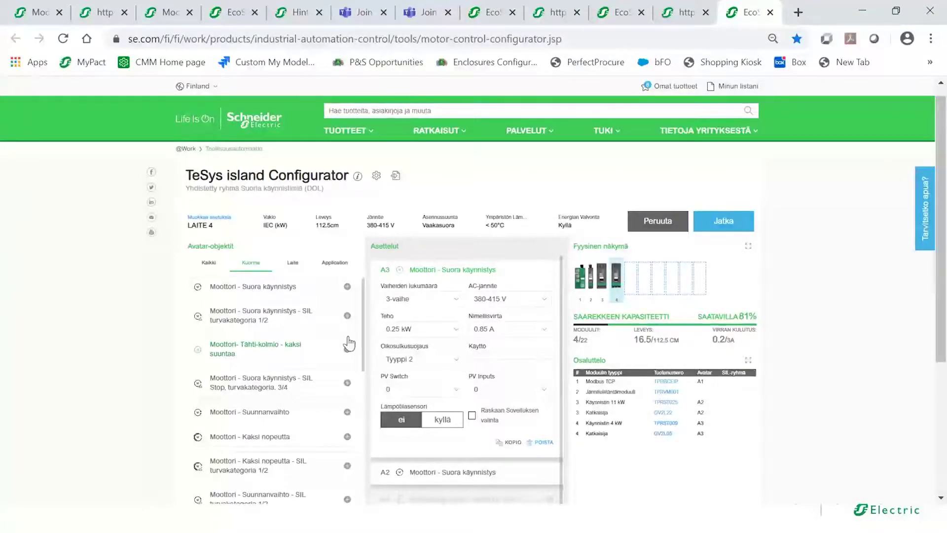
pyautogui.moveTo(363, 322); pyautogui.dragTo(363, 316)
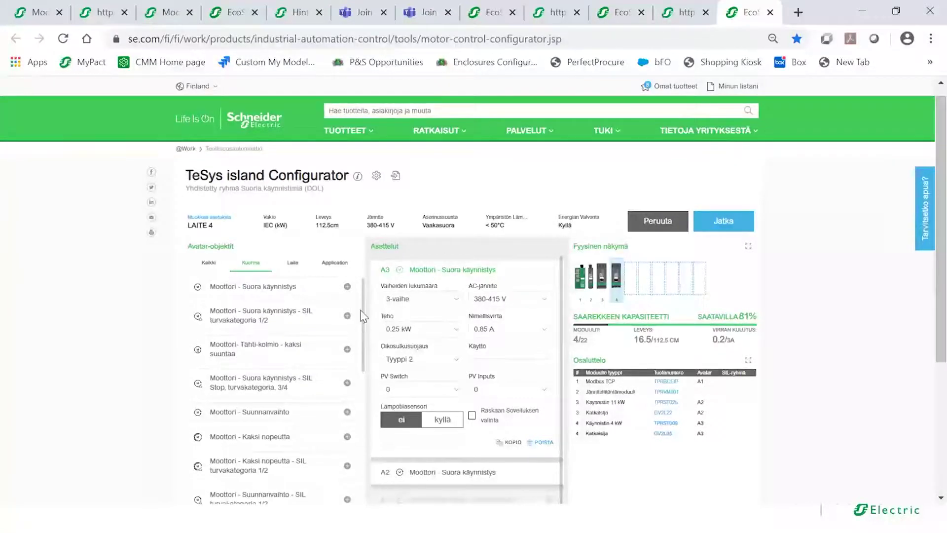
# - Add reversing motor avatar A4 (Moottori - Suunnanvaihto) with 0.25 kW power
pyautogui.click(347, 413)
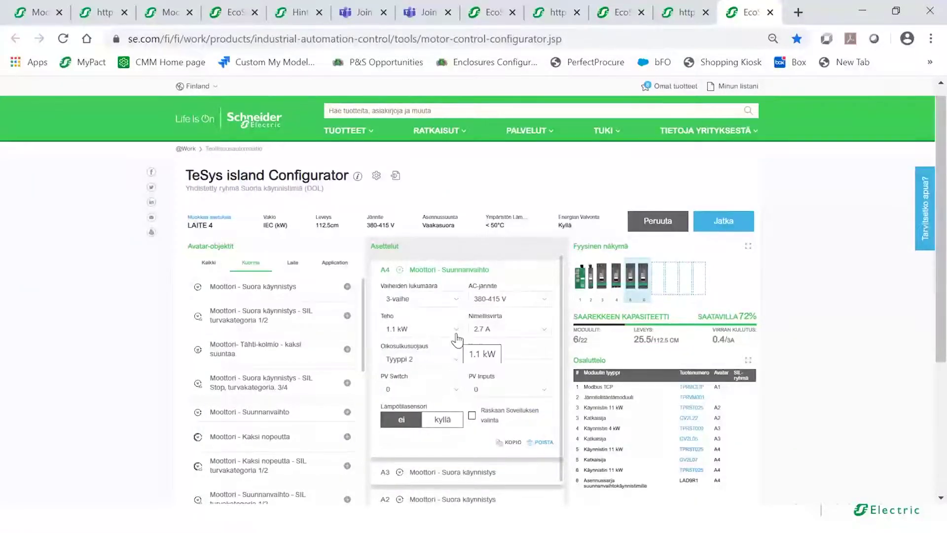
pyautogui.click(456, 333)
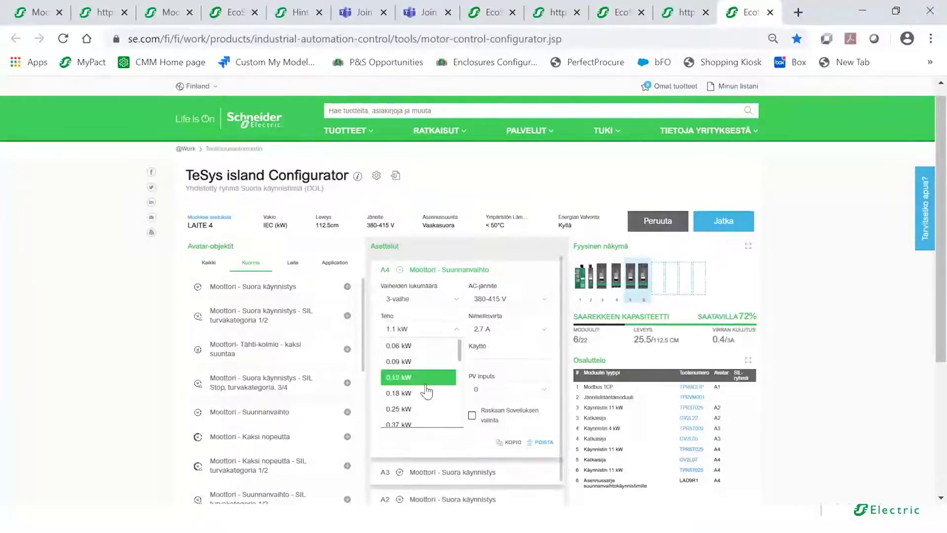
pyautogui.click(416, 409)
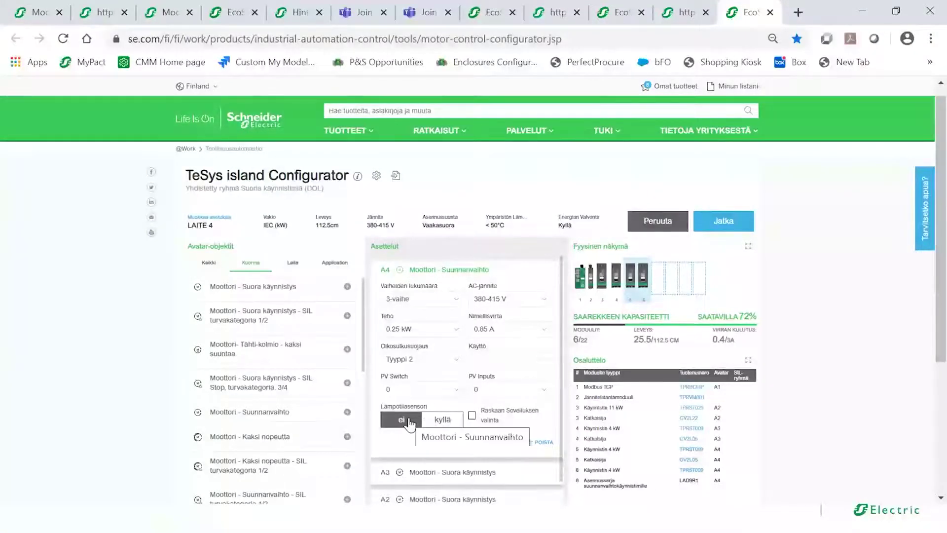
pyautogui.scroll(-1, 364, 348)
pyautogui.moveTo(364, 347); pyautogui.dragTo(362, 374)
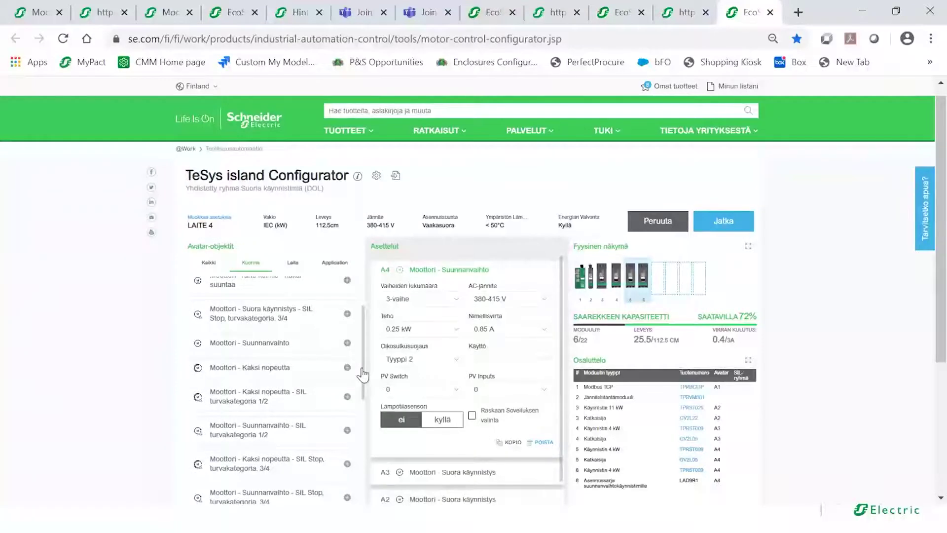
pyautogui.moveTo(363, 375); pyautogui.dragTo(363, 408)
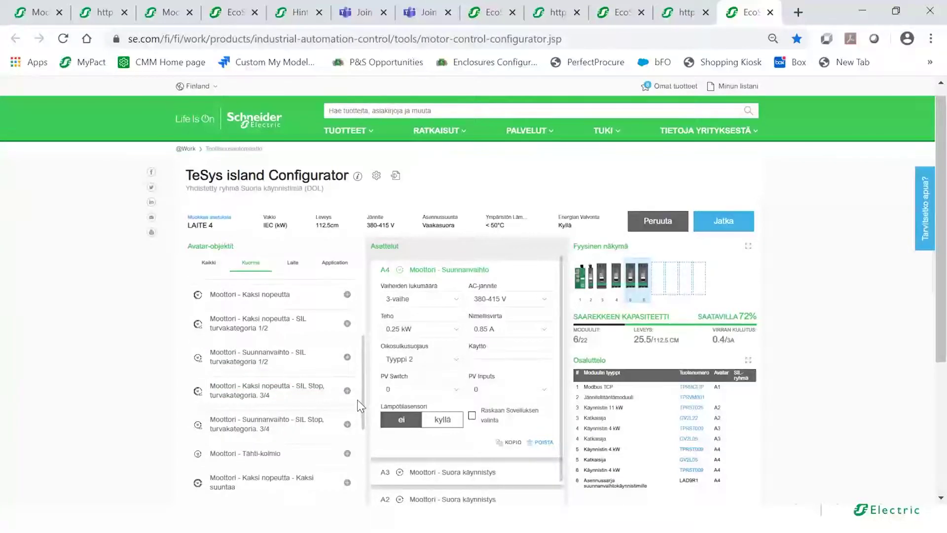
pyautogui.moveTo(347, 397)
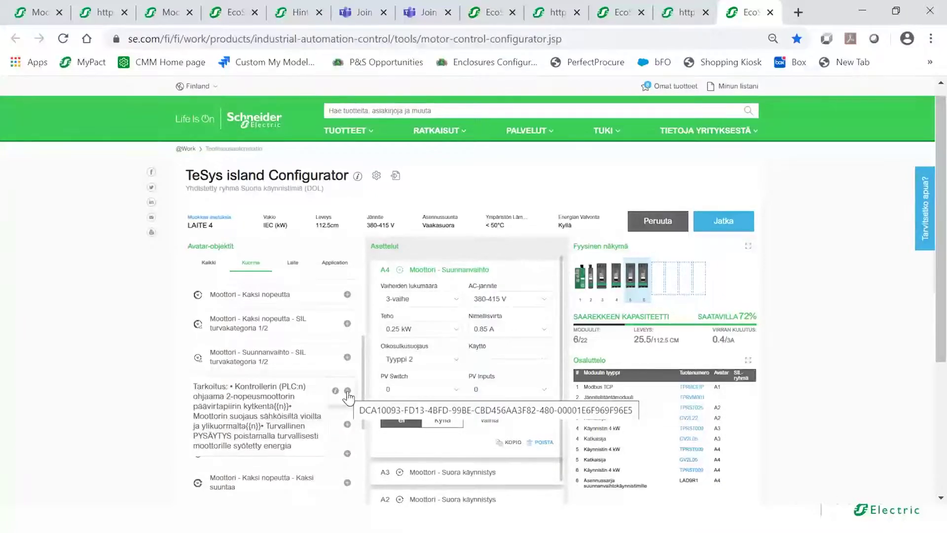
pyautogui.click(348, 393)
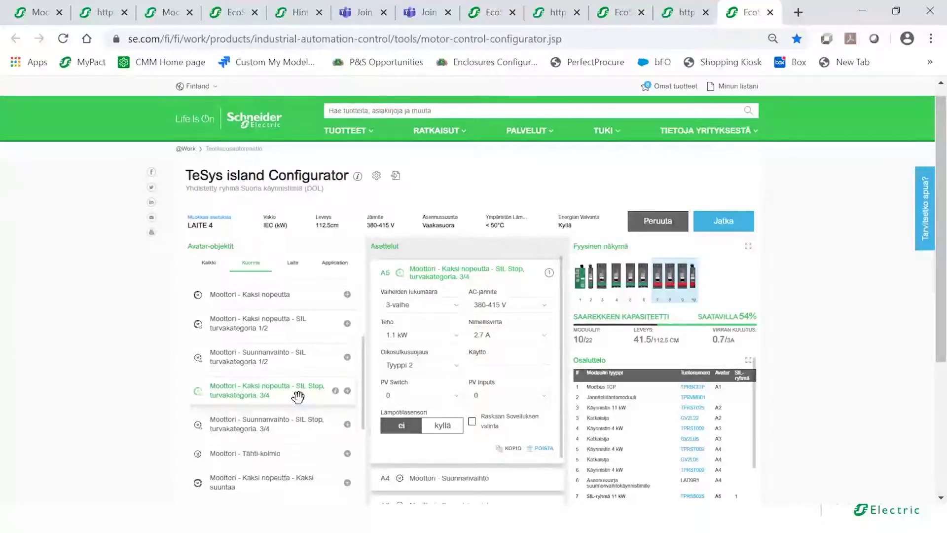
pyautogui.click(537, 447)
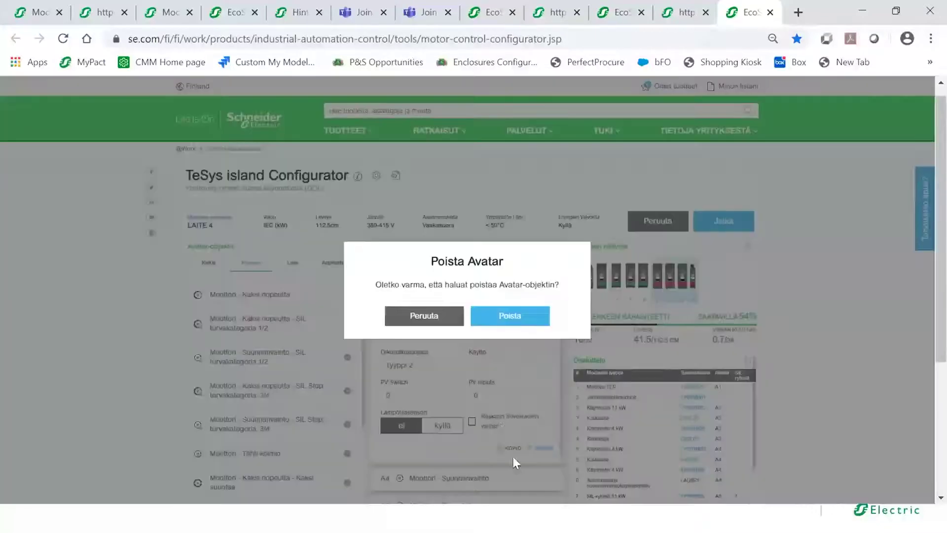
pyautogui.click(508, 321)
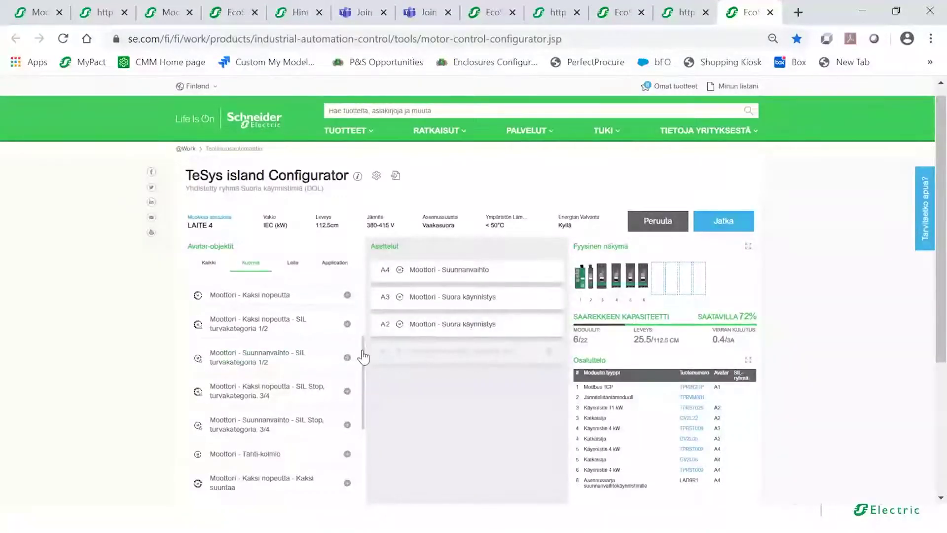
pyautogui.moveTo(364, 360); pyautogui.dragTo(362, 336)
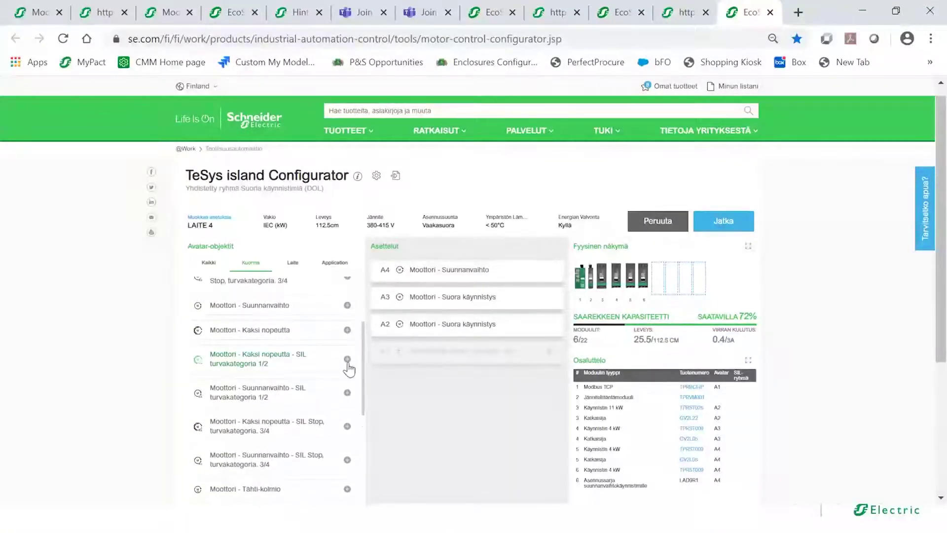
pyautogui.moveTo(359, 380); pyautogui.dragTo(375, 323)
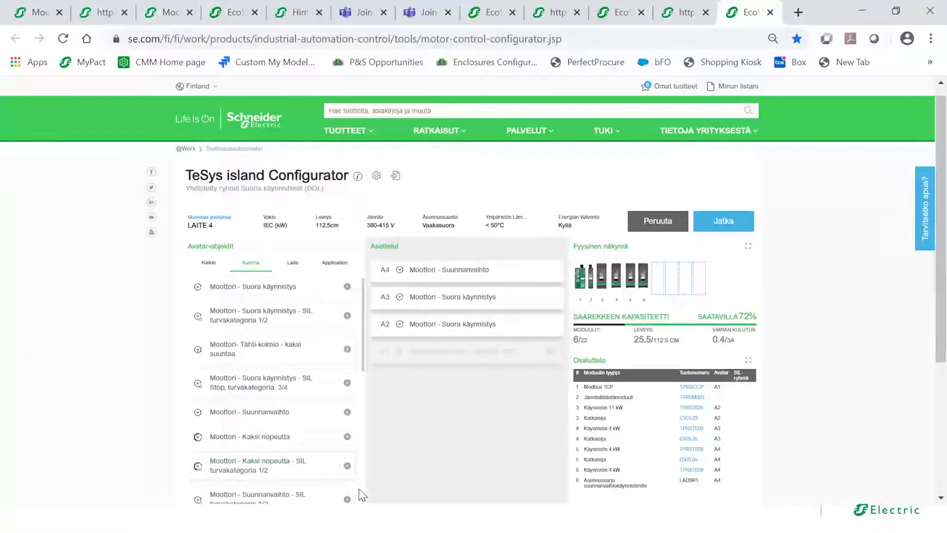
pyautogui.moveTo(345, 391)
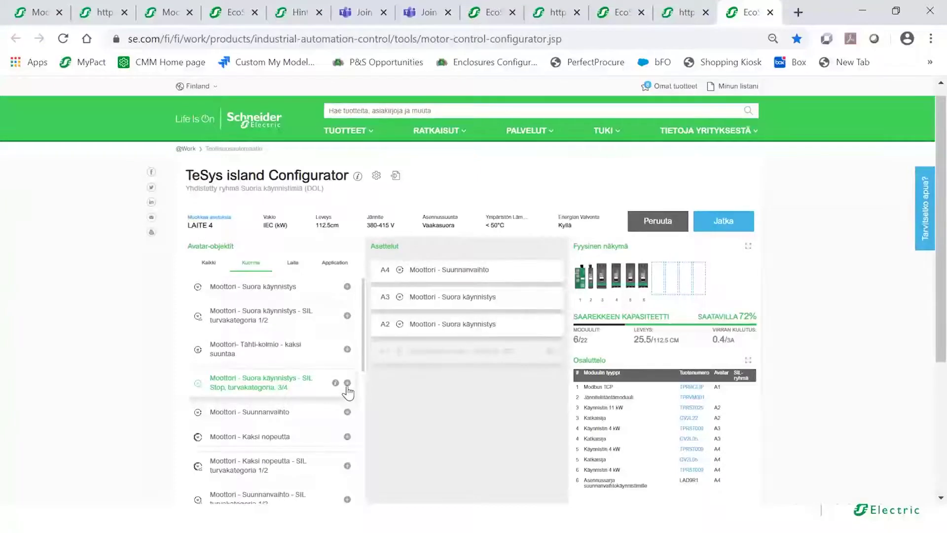
# - Add SIL Stop category 3/4 direct-start motor avatar A5 with 3 kW power
pyautogui.click(347, 383)
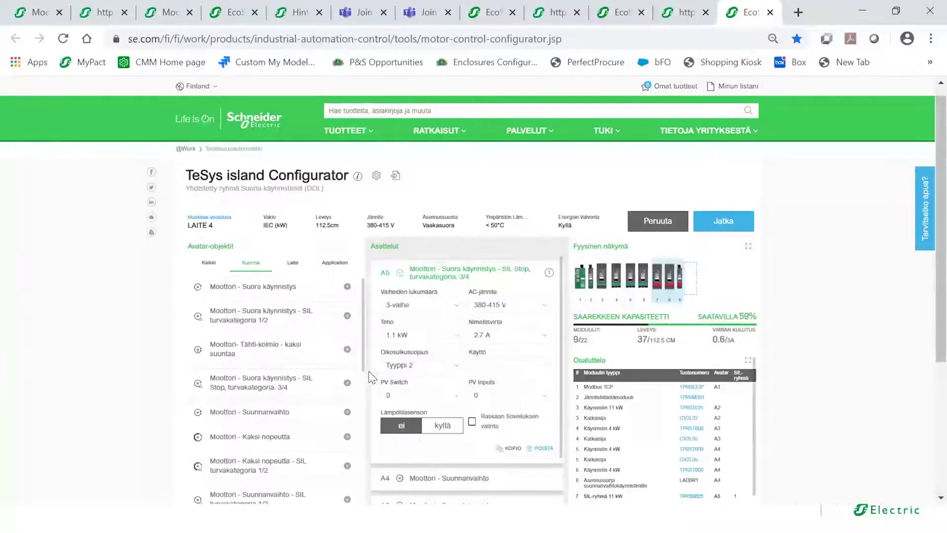
pyautogui.click(458, 335)
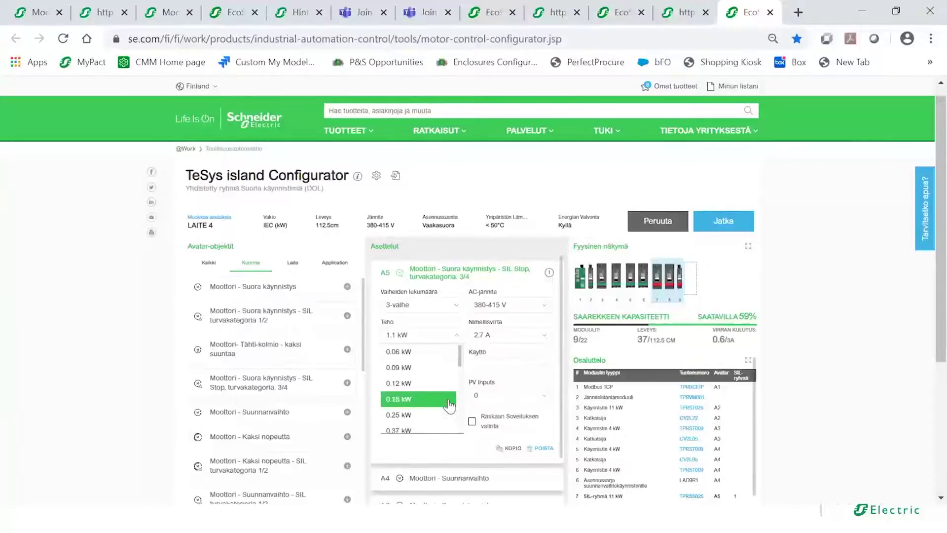
pyautogui.scroll(-1, 459, 371)
pyautogui.scroll(-3, 459, 373)
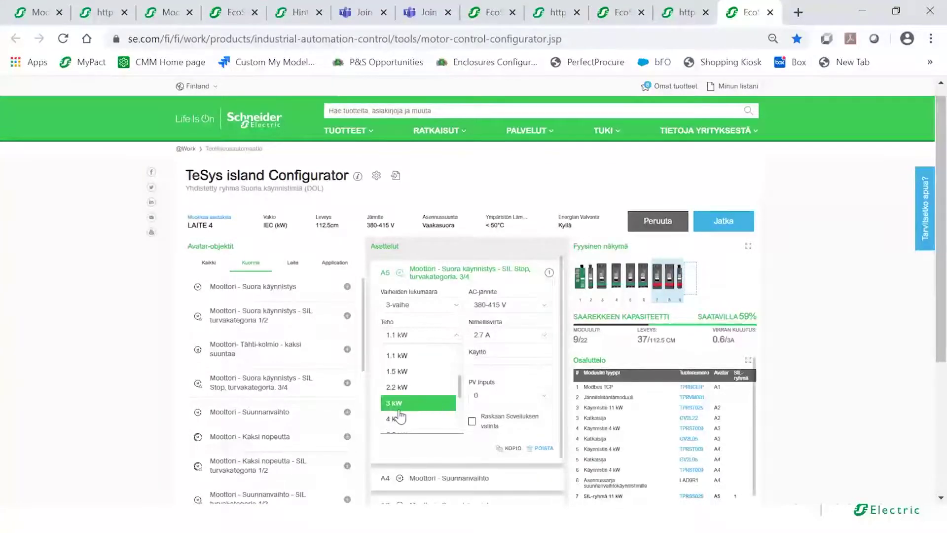
pyautogui.click(398, 407)
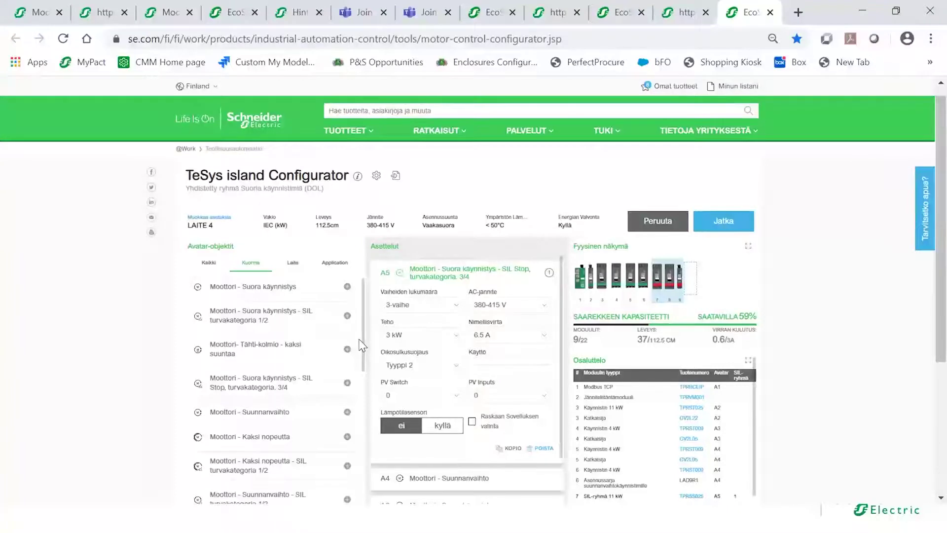
pyautogui.moveTo(361, 338); pyautogui.dragTo(357, 481)
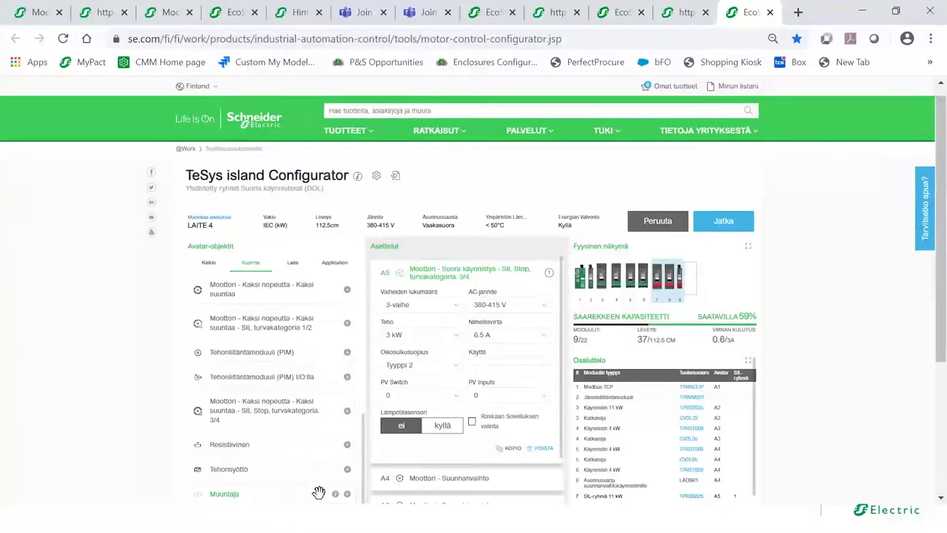
# - Add a Muuntaja avatar as A6 with 11.5 A rated current and enlarge the physical view
pyautogui.click(347, 494)
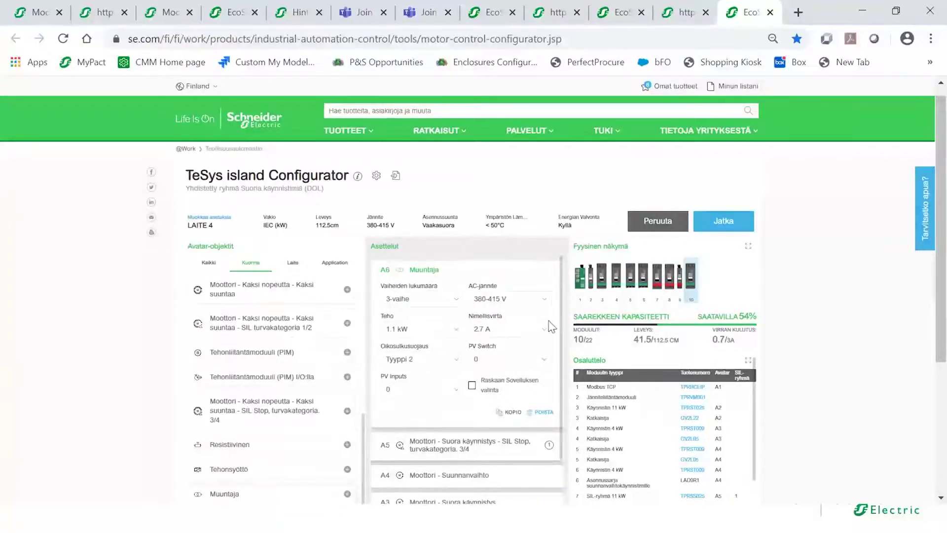
pyautogui.click(545, 329)
pyautogui.moveTo(548, 361); pyautogui.dragTo(546, 400)
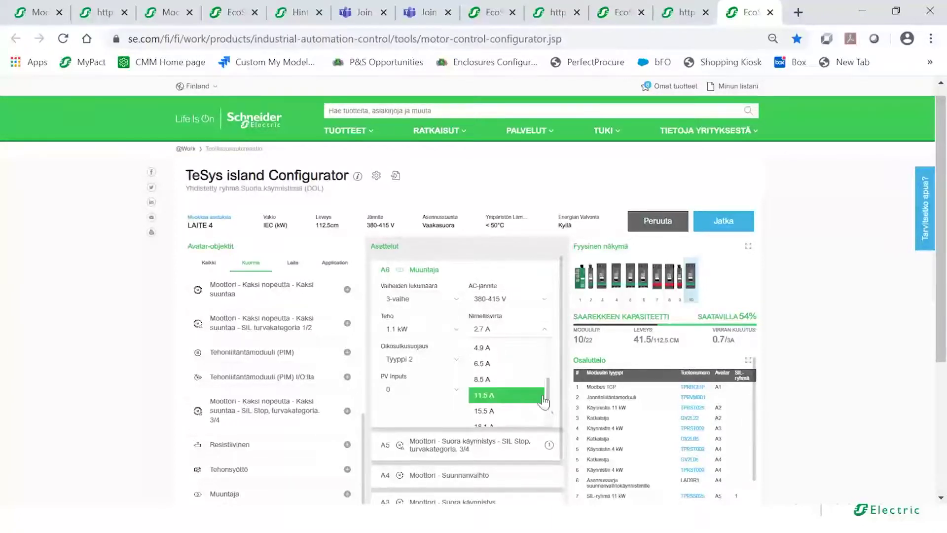
pyautogui.click(493, 402)
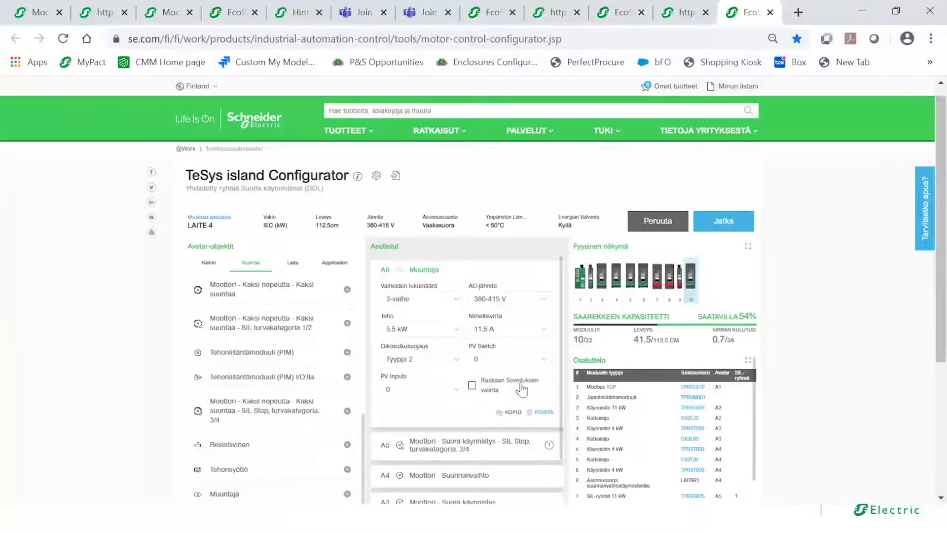
pyautogui.click(747, 248)
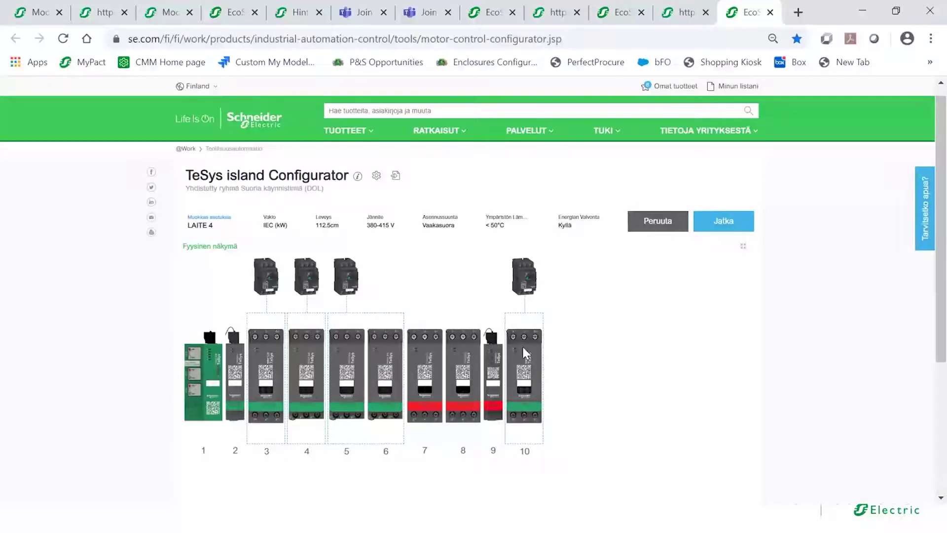
# - Restore the three-panel layout and continue to the save and share step
pyautogui.click(743, 247)
pyautogui.moveTo(941, 173); pyautogui.dragTo(942, 209)
pyautogui.click(719, 170)
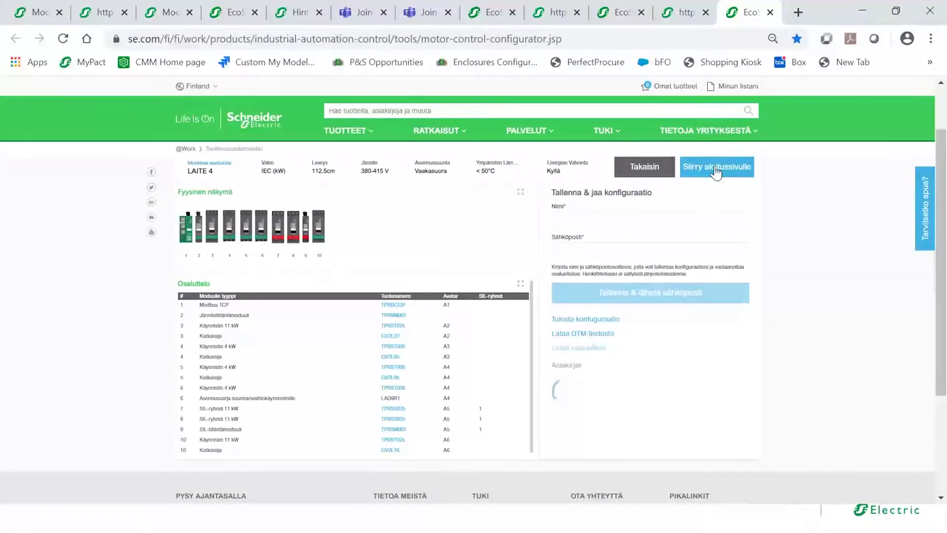
# - Enter the requester's name and e-mail, pass reCAPTCHA, and save the configuration with e-mail
pyautogui.click(614, 219)
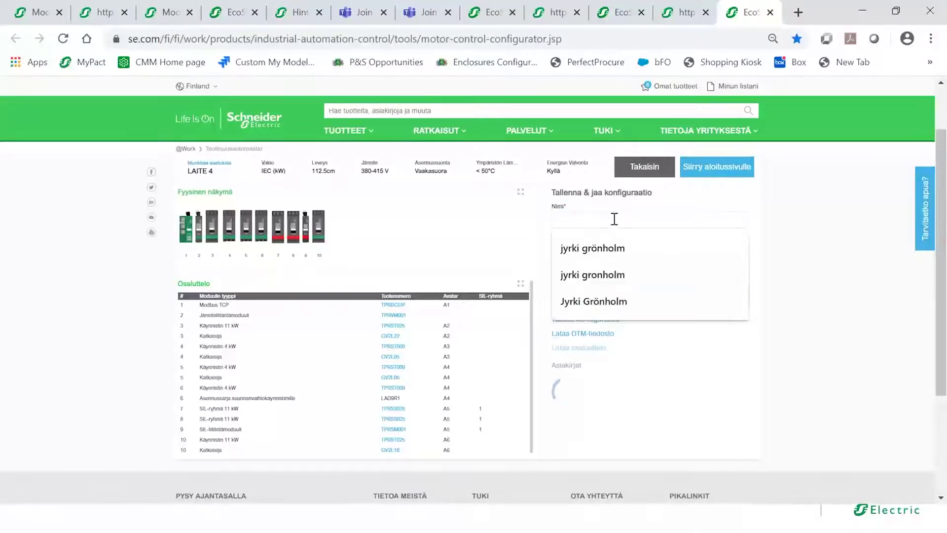
pyautogui.click(596, 249)
pyautogui.click(592, 251)
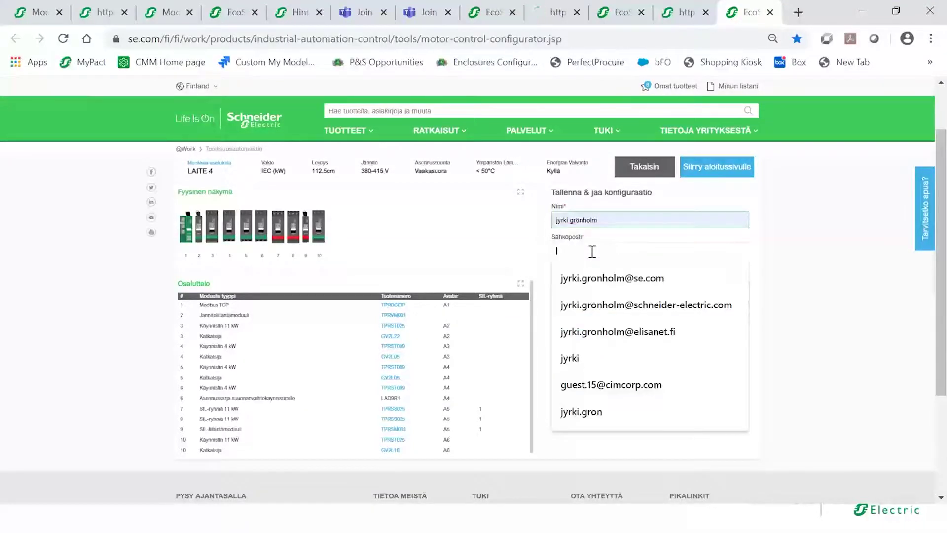
pyautogui.click(604, 279)
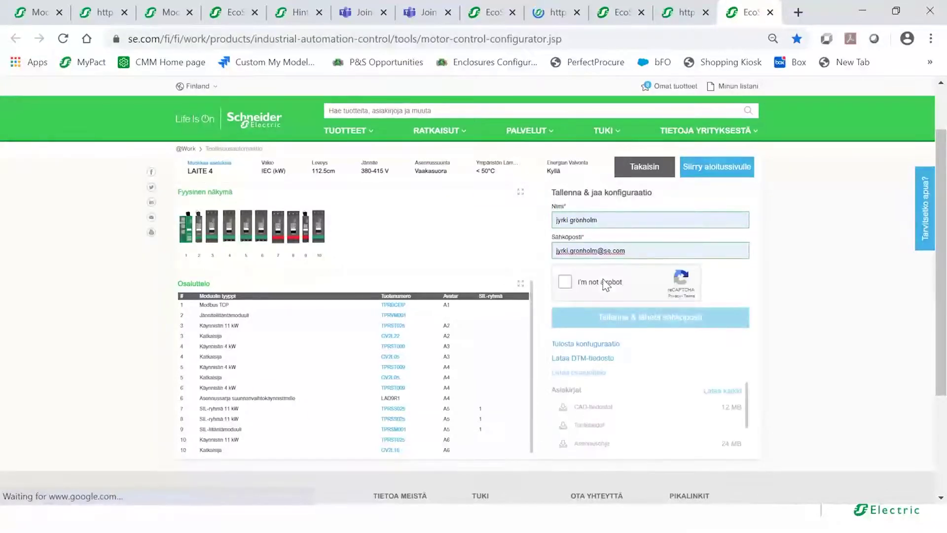
pyautogui.click(567, 285)
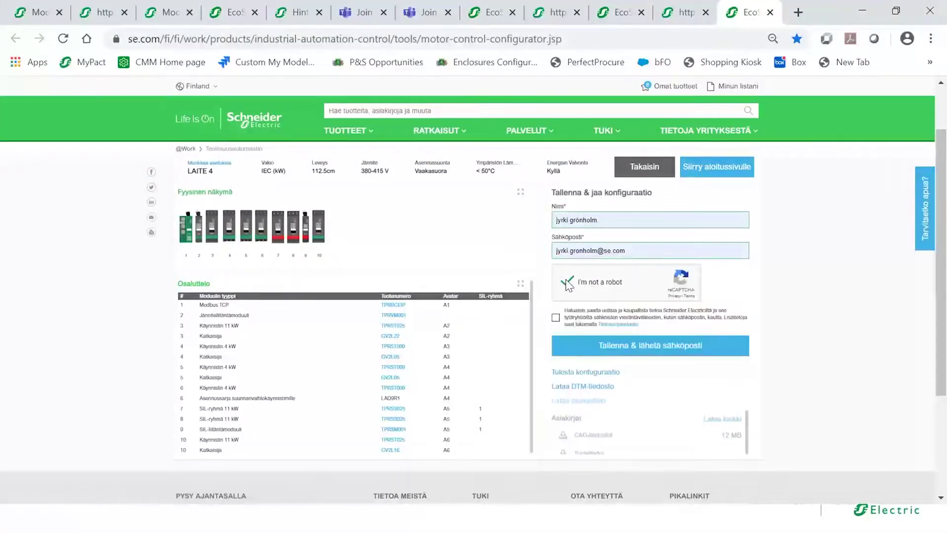
pyautogui.click(623, 347)
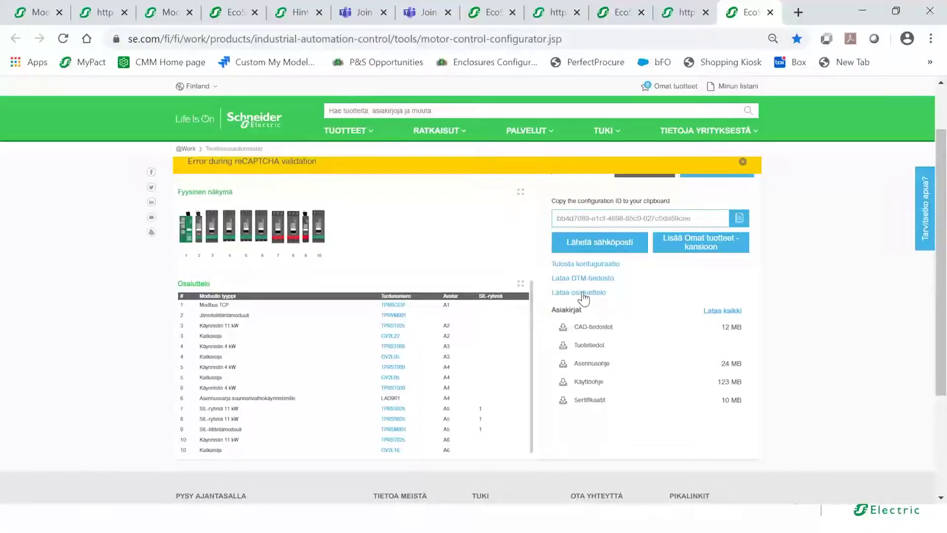
# - Dismiss the banner, download the parts list as .xls, and open it maximized in Excel
pyautogui.click(742, 161)
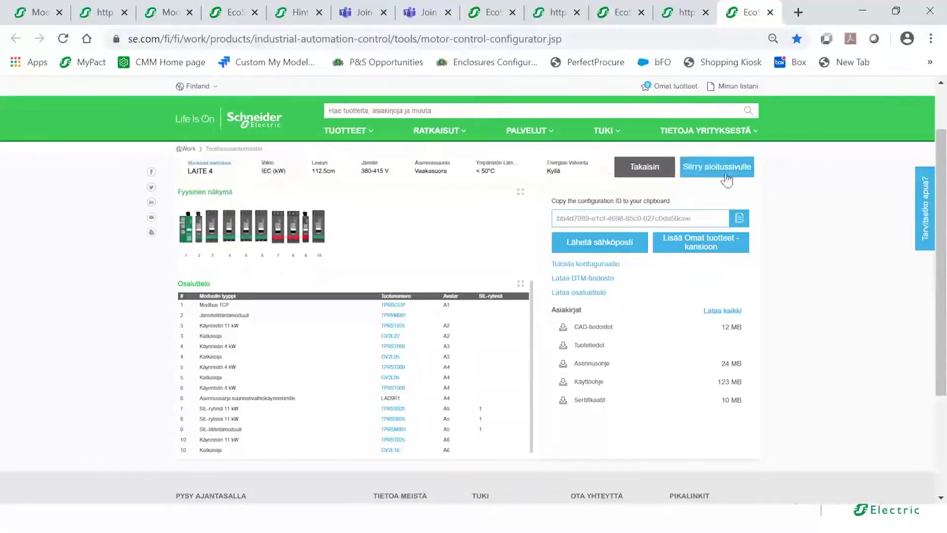
pyautogui.click(585, 294)
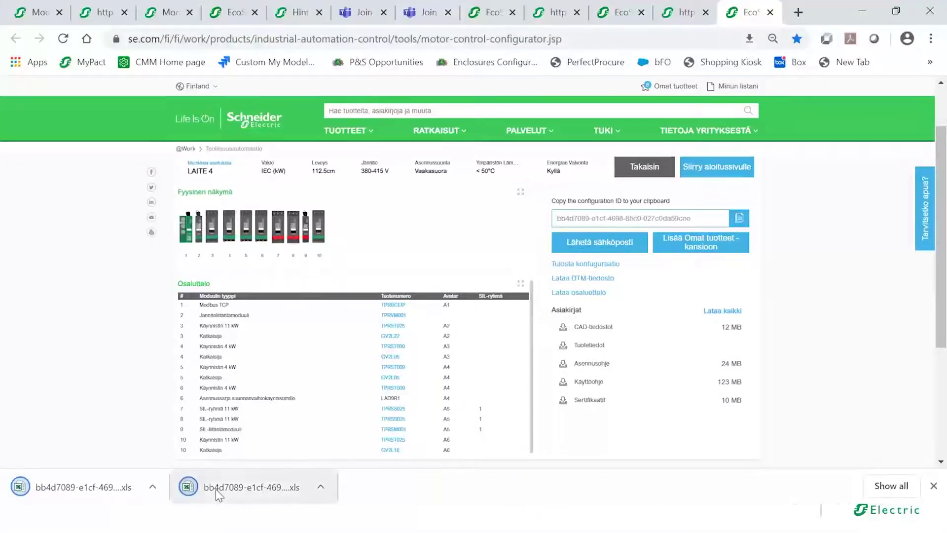
pyautogui.click(215, 489)
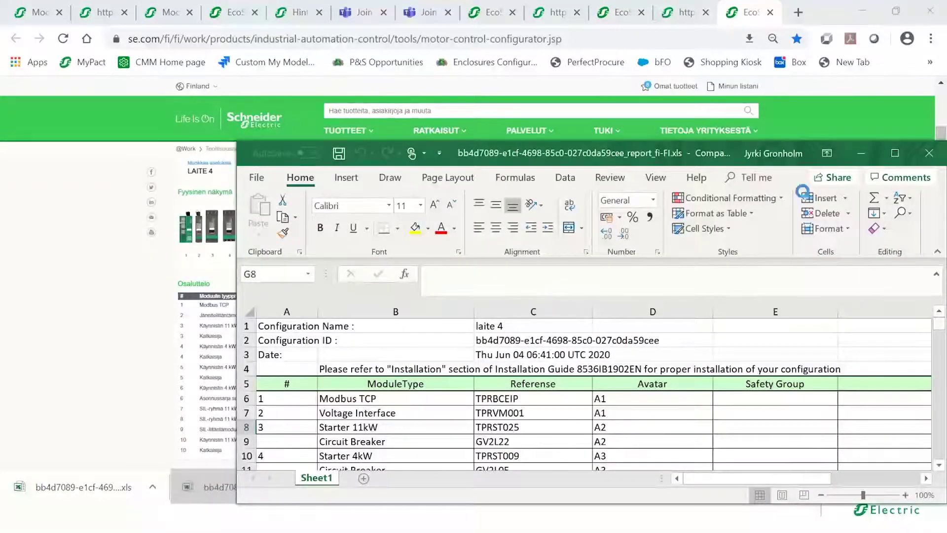
pyautogui.click(895, 153)
# - Review the Referense column and parts table A6:D19, including C17's Safe Starter 11kW, then close Excel
pyautogui.moveTo(940, 195); pyautogui.dragTo(941, 204)
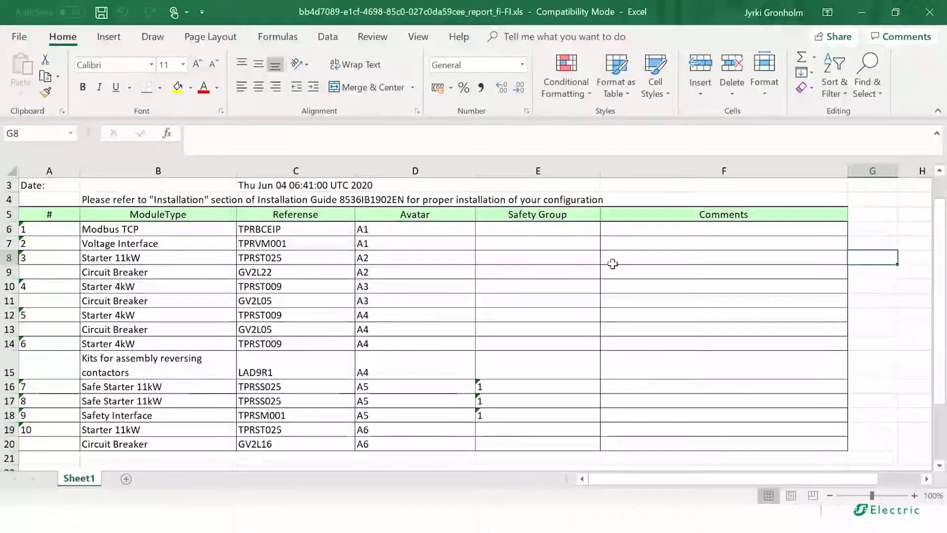
pyautogui.moveTo(316, 229); pyautogui.dragTo(301, 446)
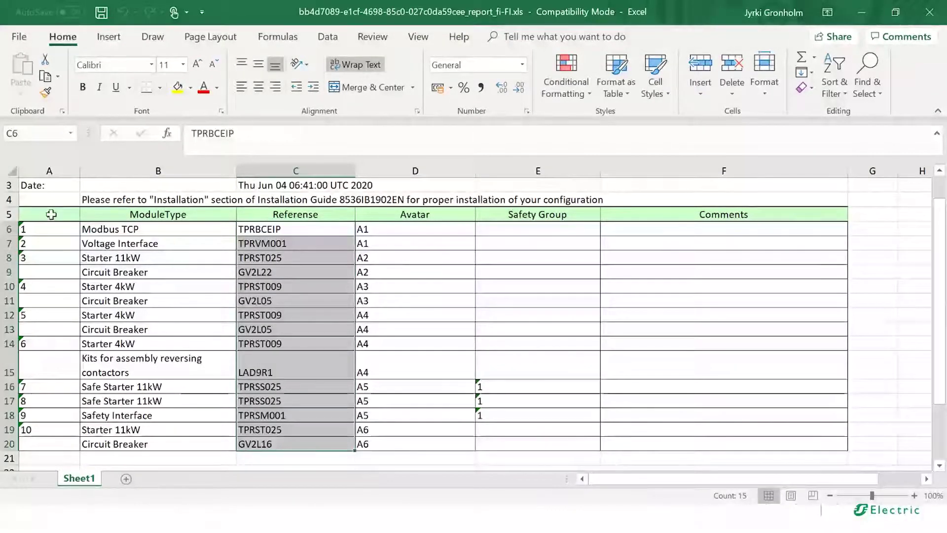
pyautogui.moveTo(51, 228); pyautogui.dragTo(350, 444)
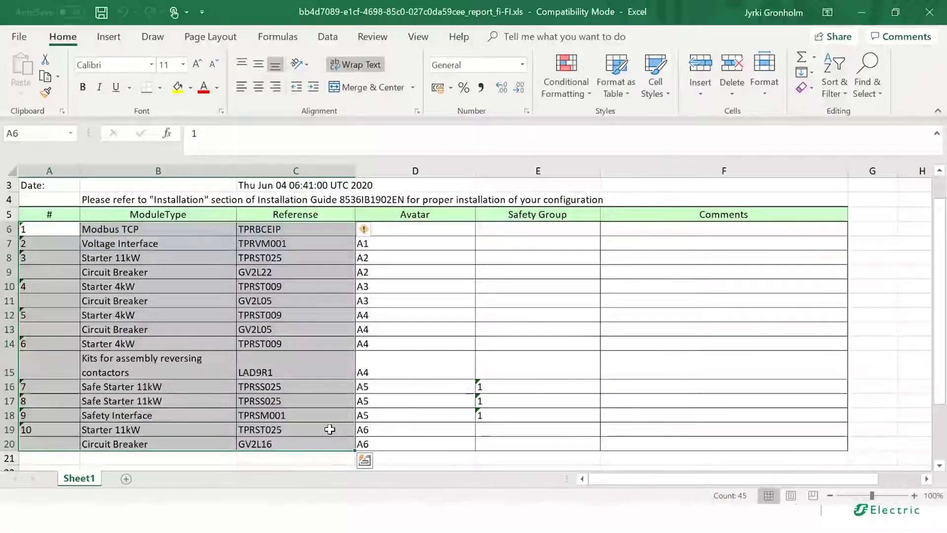
pyautogui.click(261, 373)
pyautogui.click(270, 399)
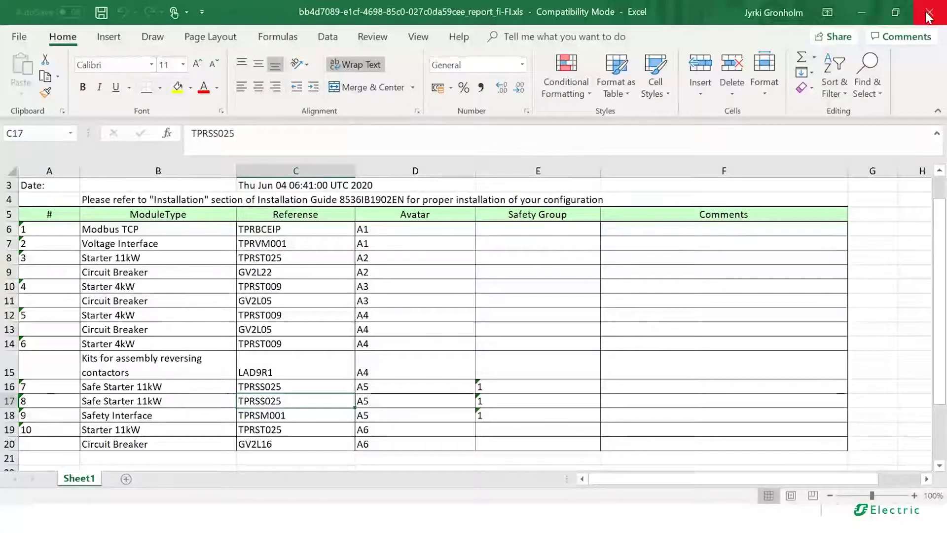
pyautogui.click(929, 14)
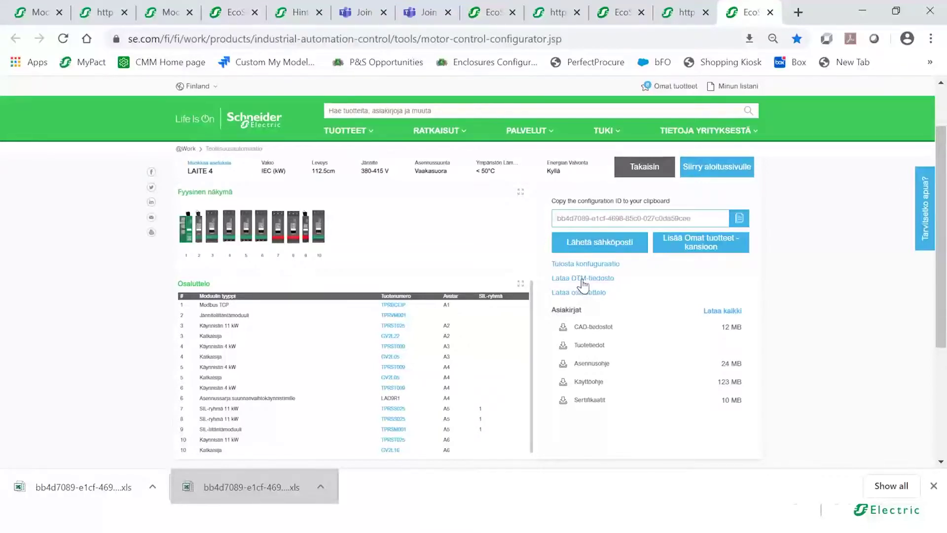
# - Go back to the configurator start page via 'Siirry aloitussivulle'
pyautogui.moveTo(942, 222); pyautogui.dragTo(942, 185)
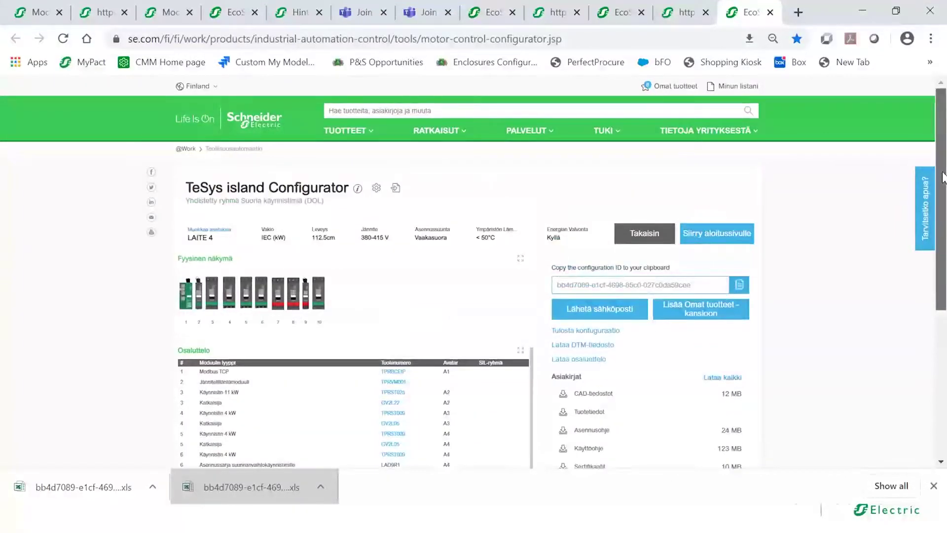
pyautogui.click(720, 237)
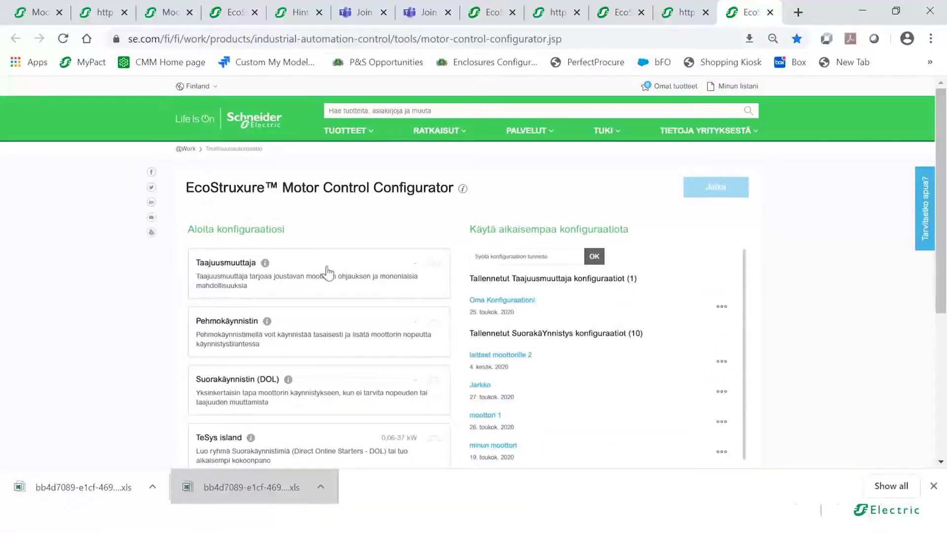